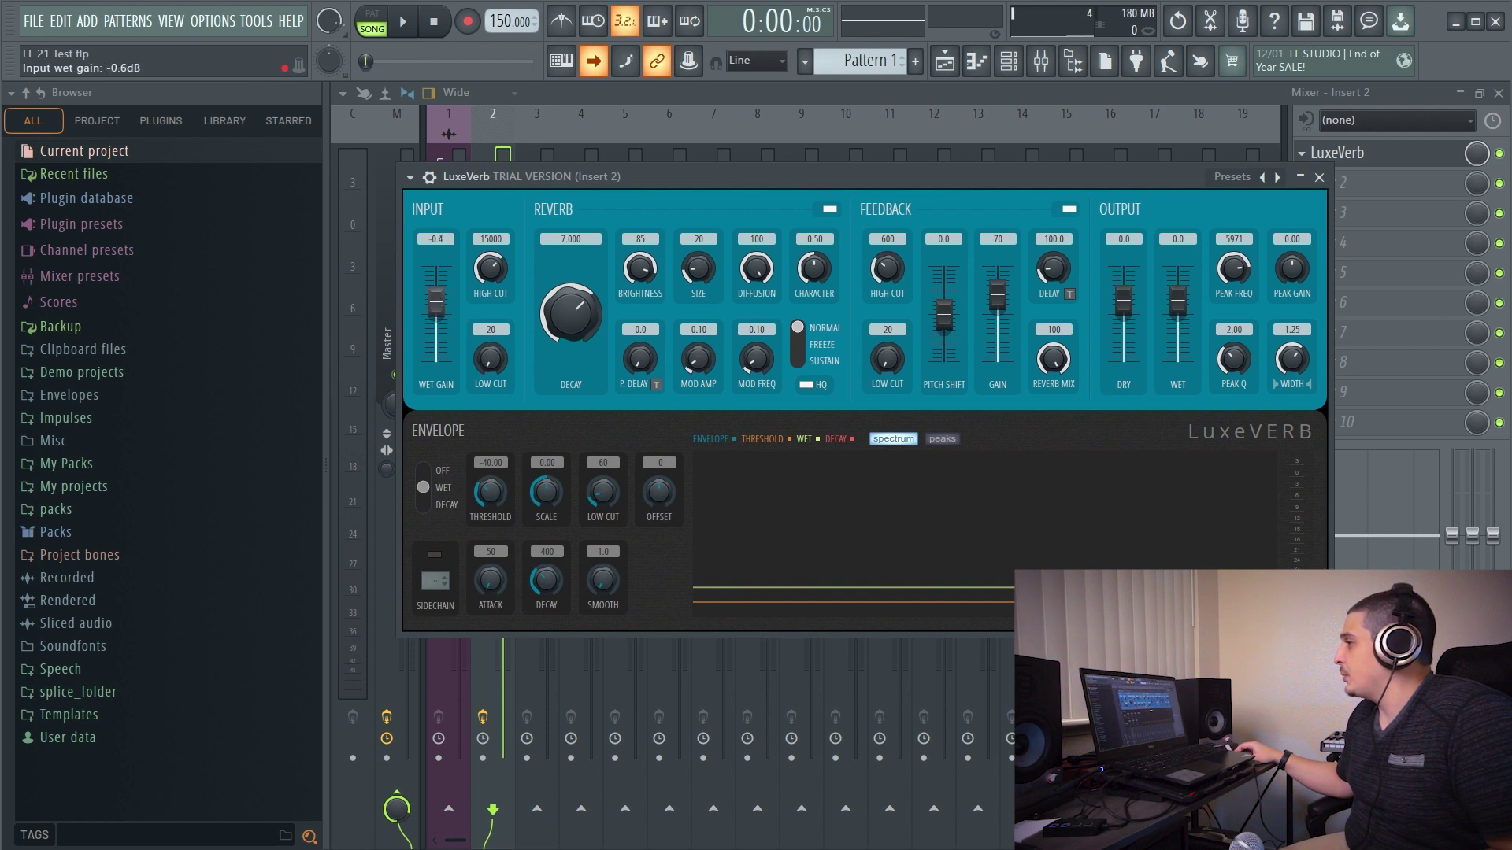
left_click(402, 22)
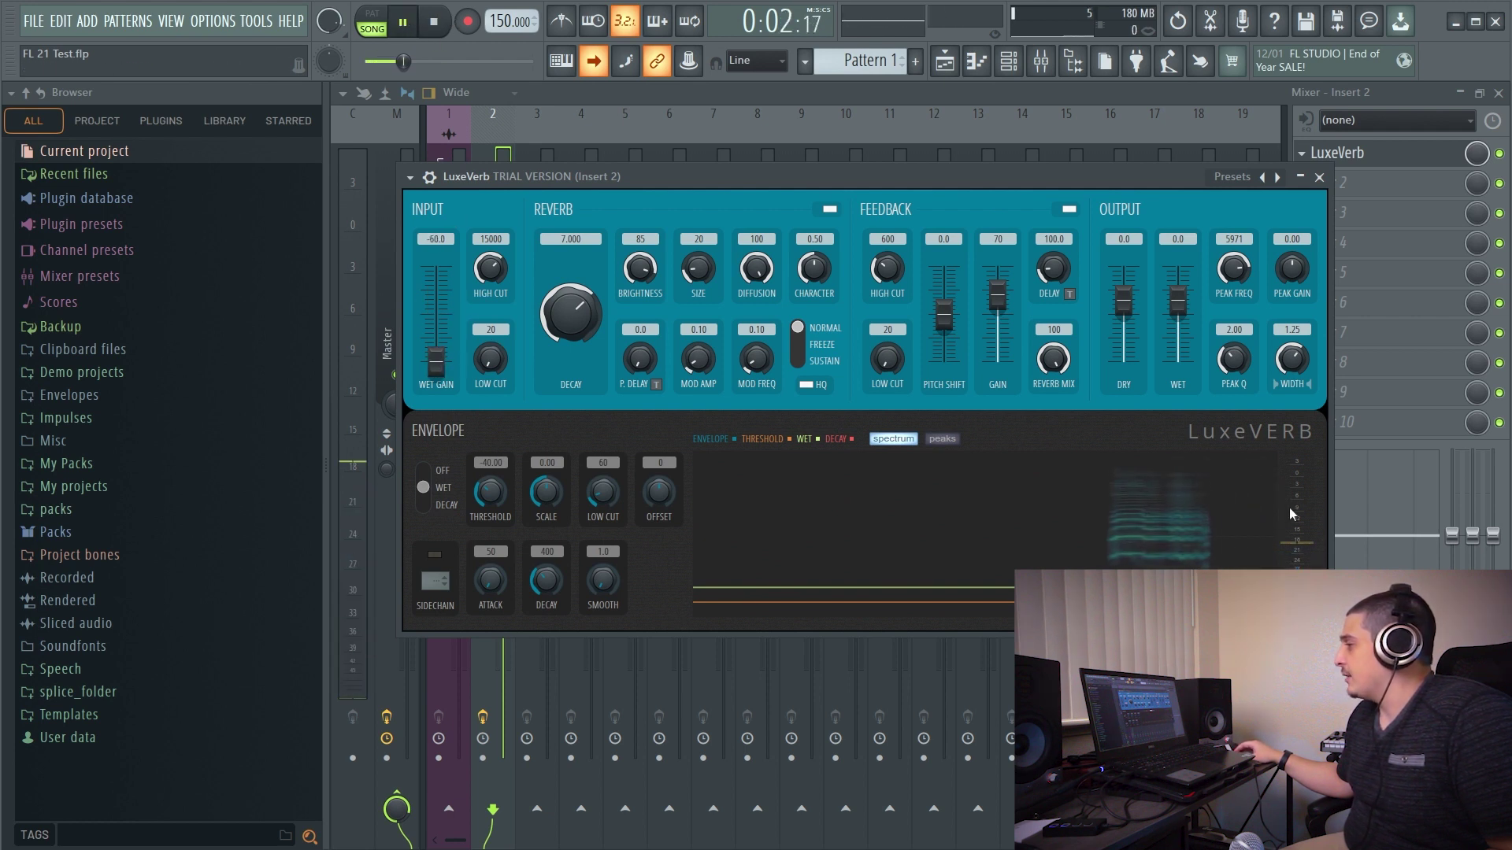
left_click_drag(1124, 299, 1123, 362)
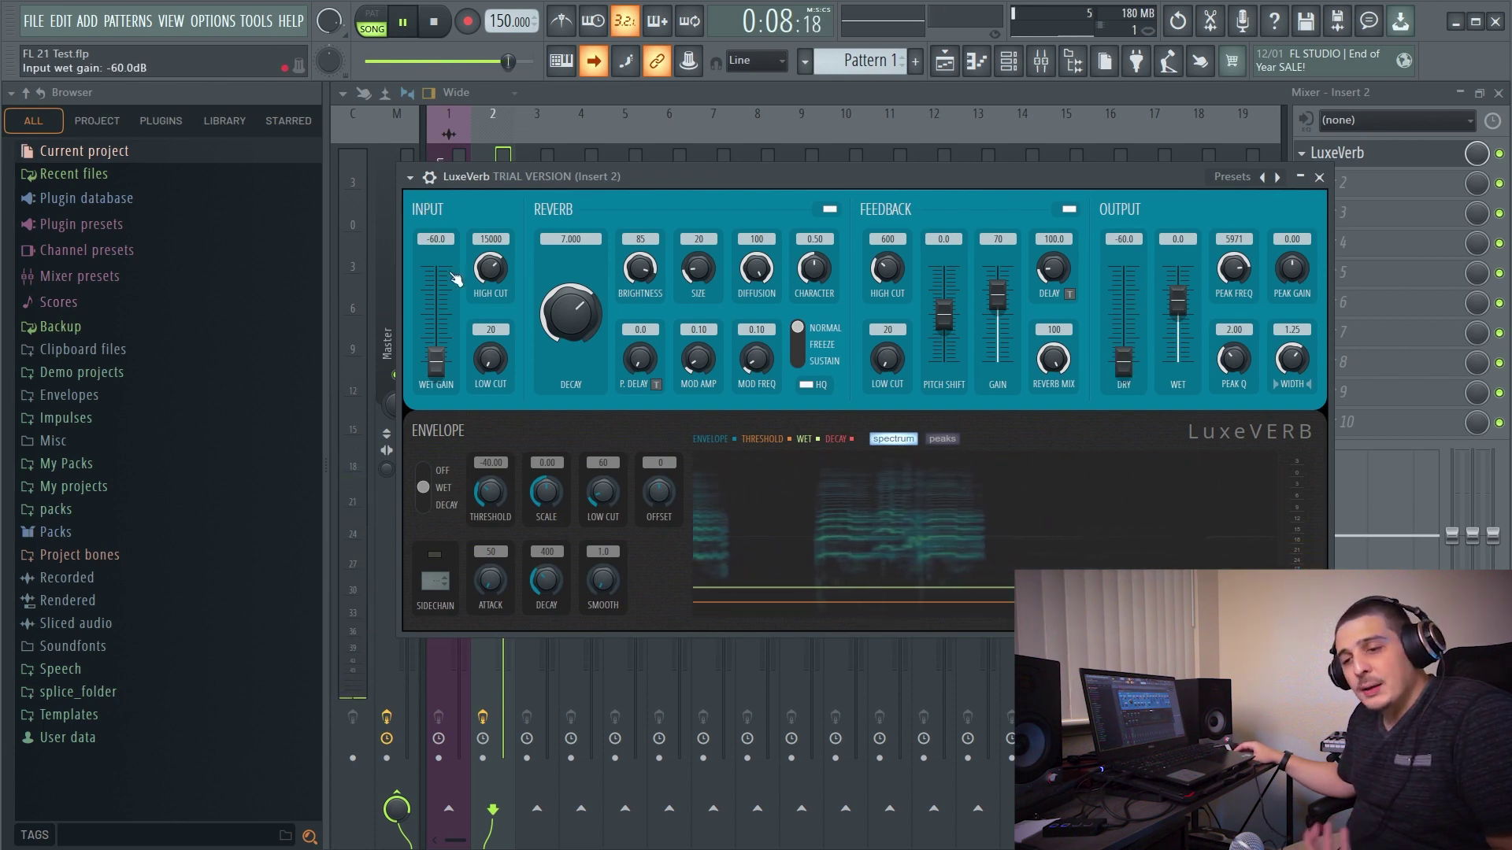
mouse_move(435, 362)
left_mouse_down()
mouse_move(435, 303)
mouse_move(435, 362)
left_mouse_up()
left_click_drag(1124, 362, 1124, 300)
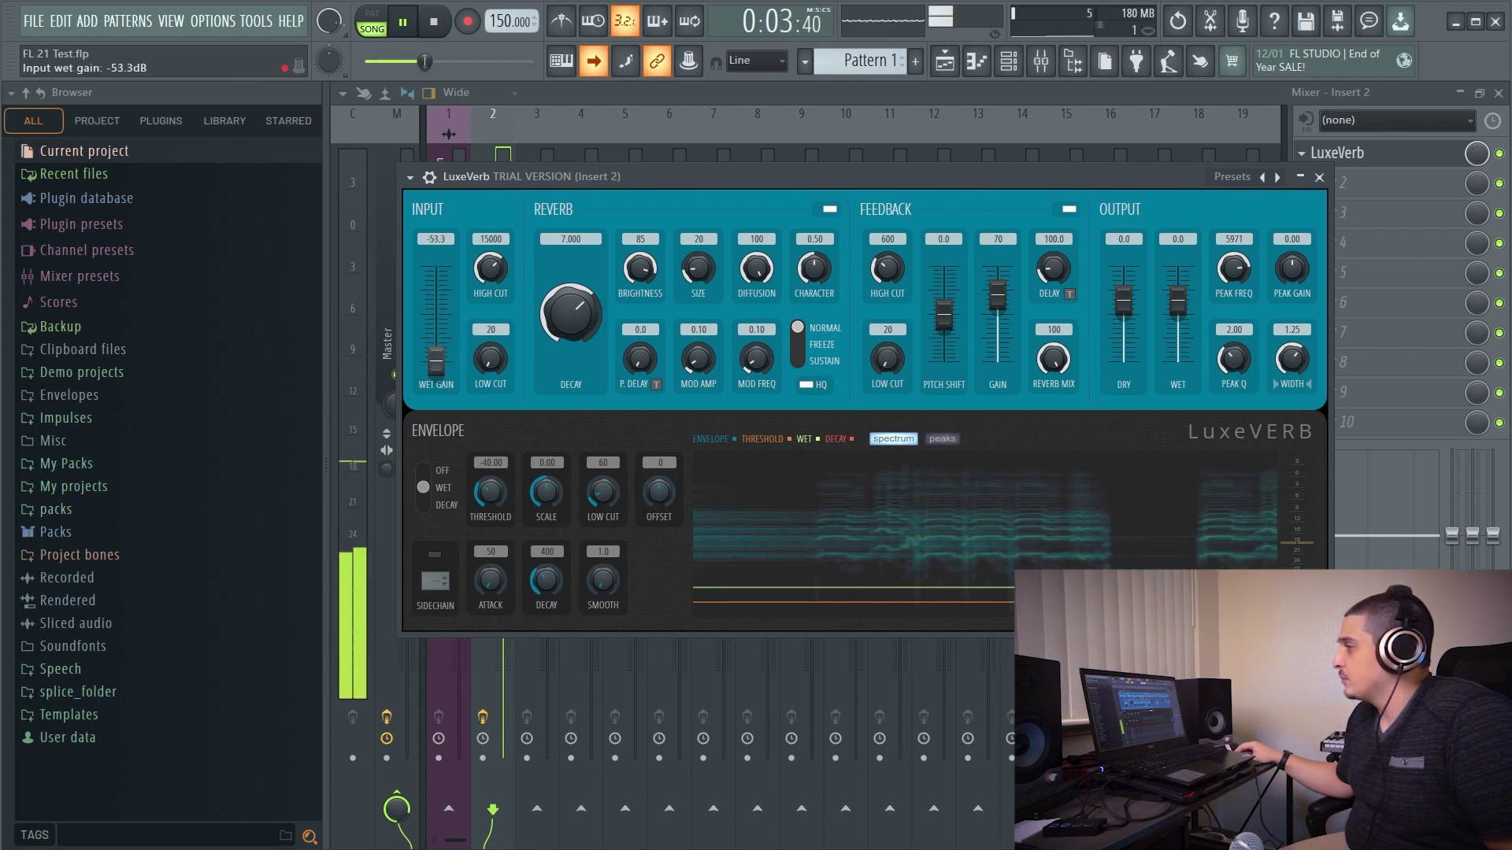
mouse_move(435, 362)
left_mouse_down()
mouse_move(435, 344)
mouse_move(435, 362)
left_mouse_up()
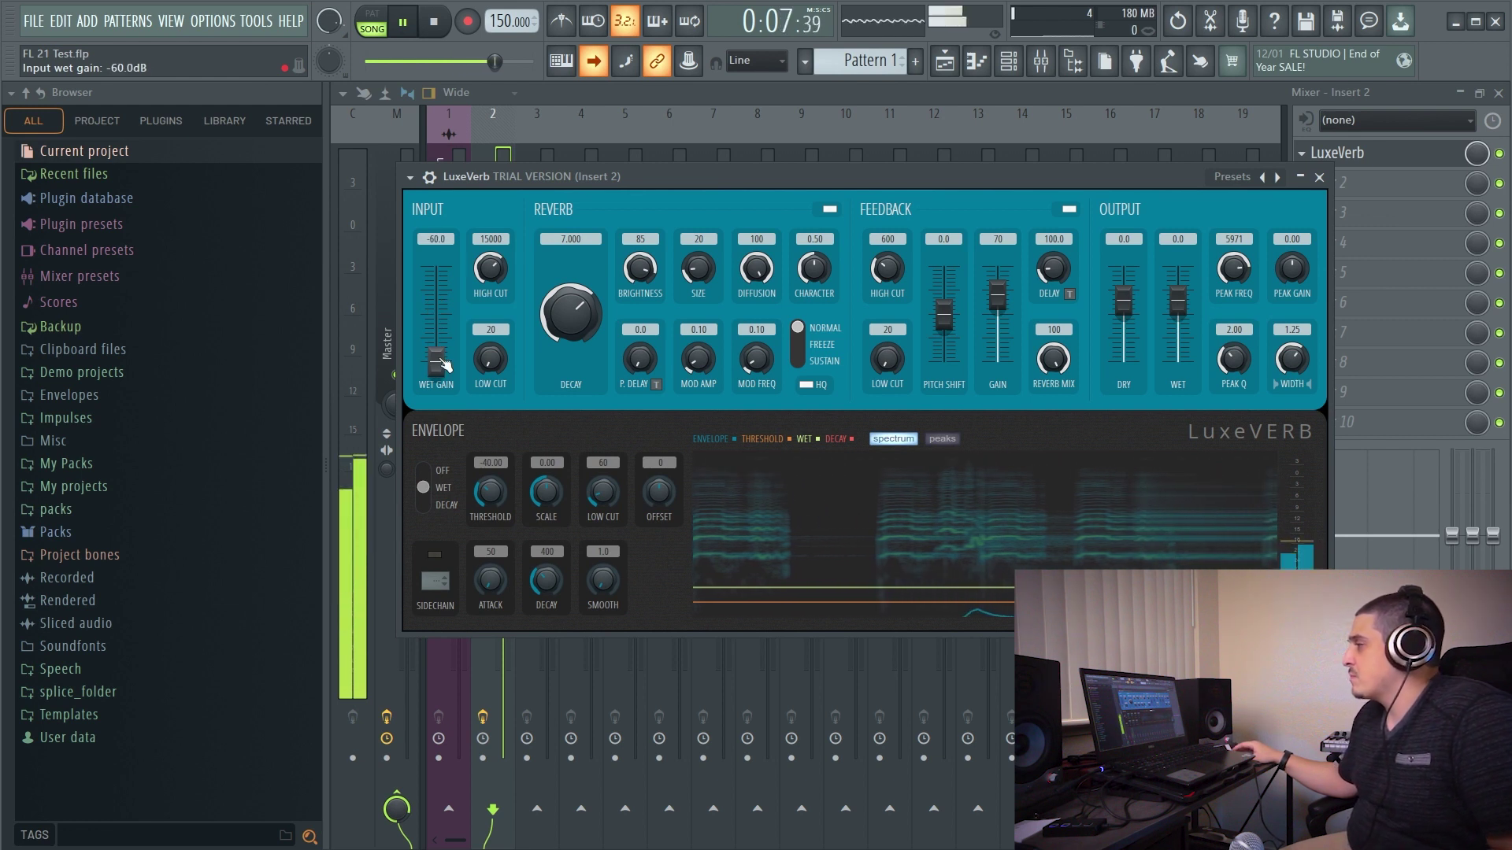
left_click(435, 23)
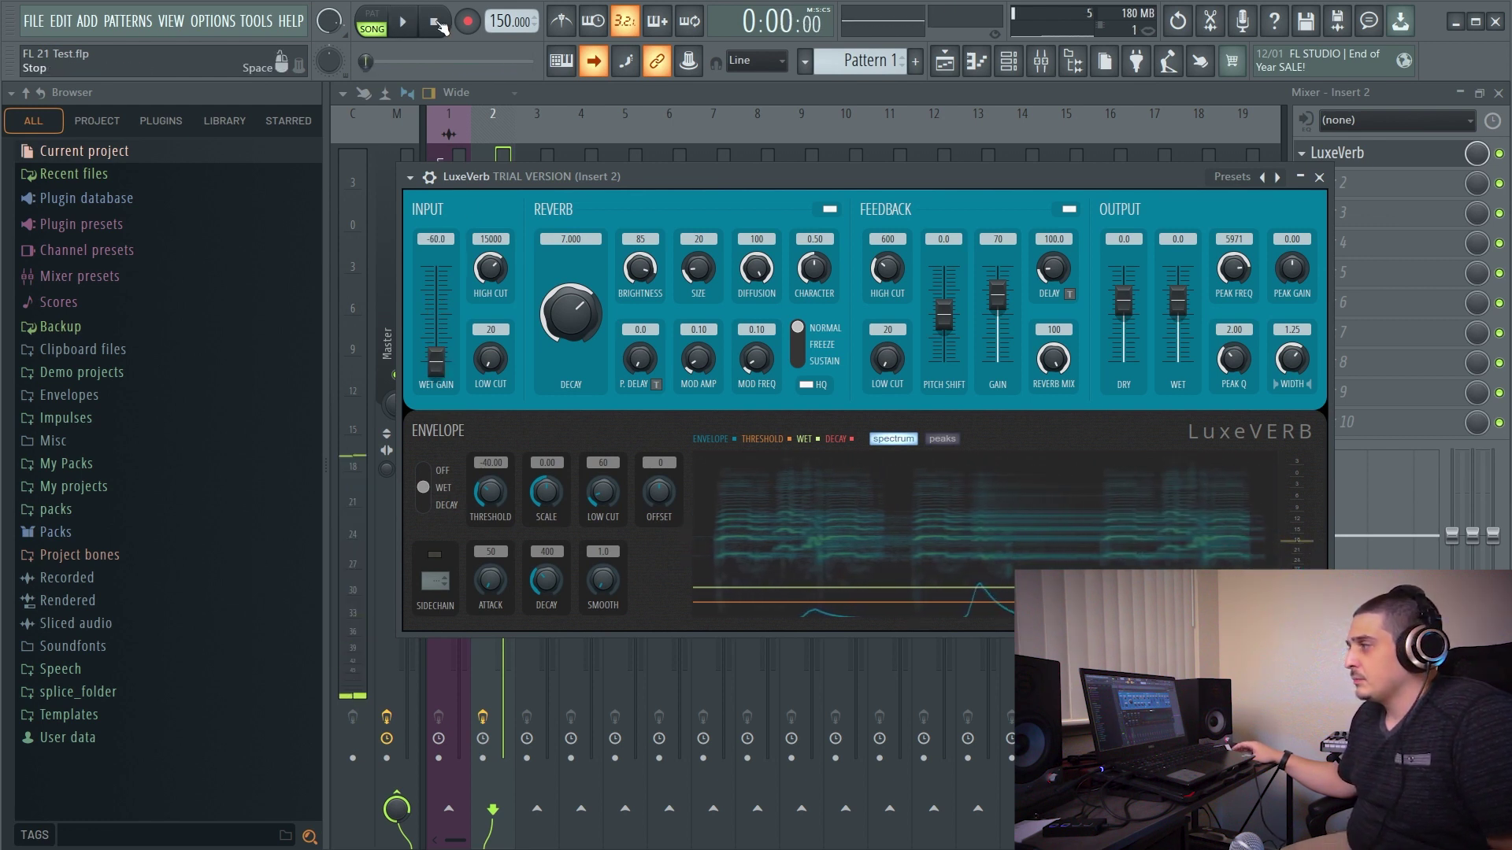
Step: Reset the input wet gain to 0 dB and audition the input low cut raised to about 2.5 kHz
double_click(436, 360)
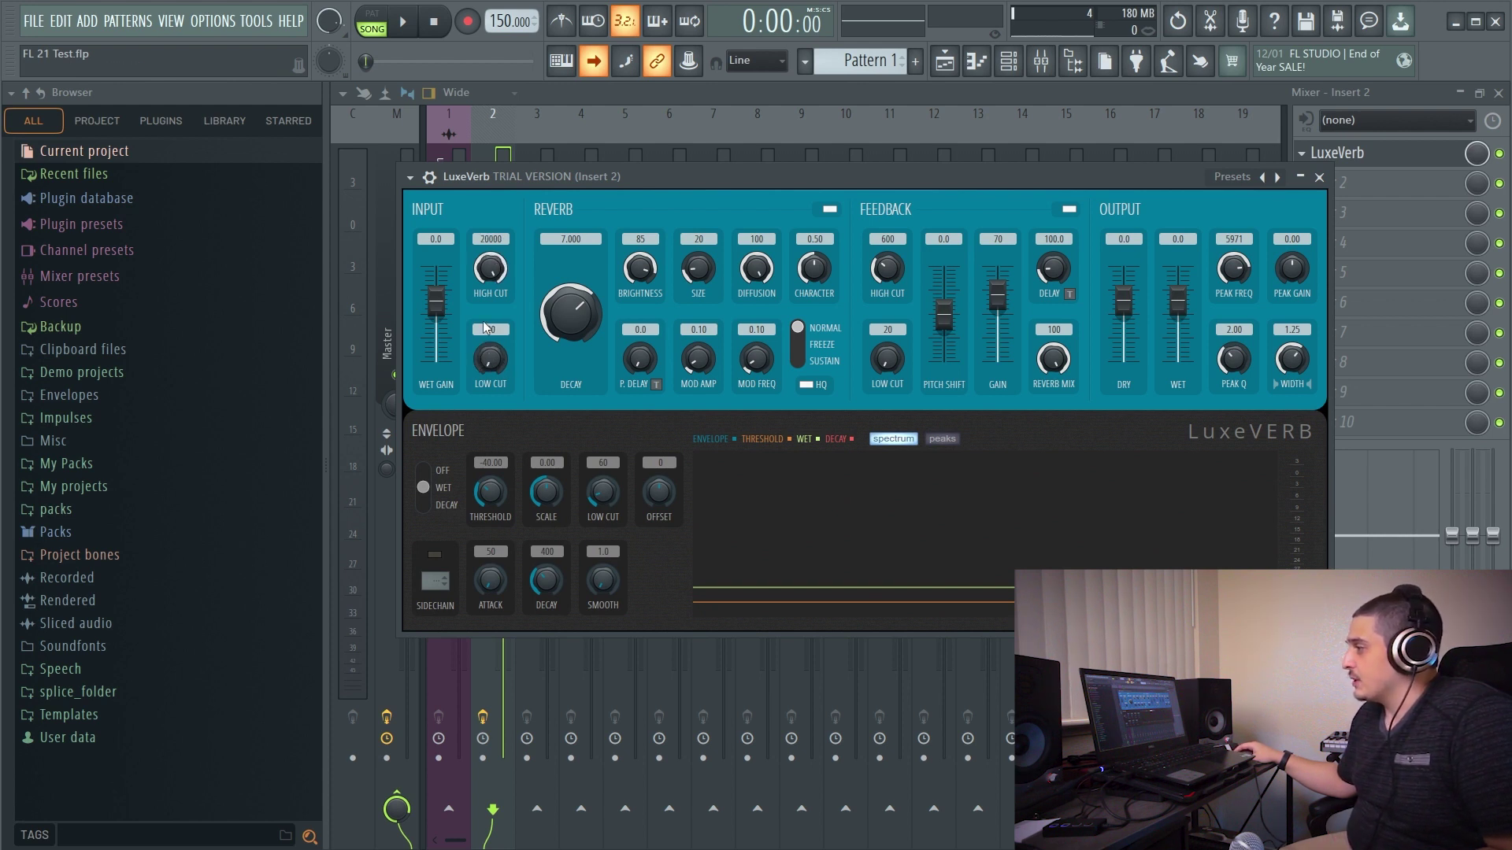
left_click(403, 22)
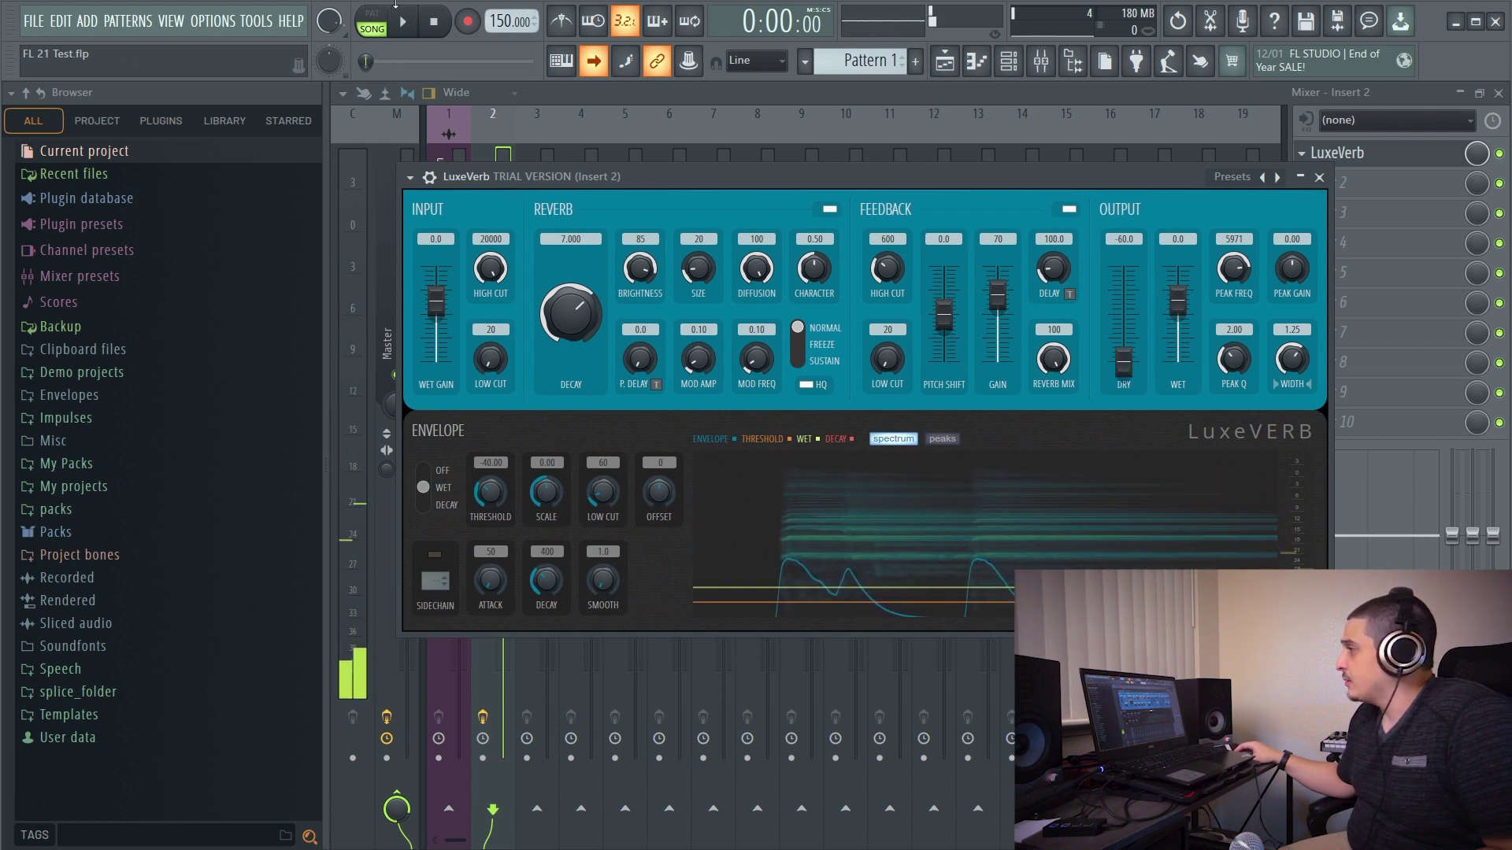
mouse_move(493, 362)
left_mouse_down()
mouse_move(493, 306)
mouse_move(489, 347)
left_mouse_up()
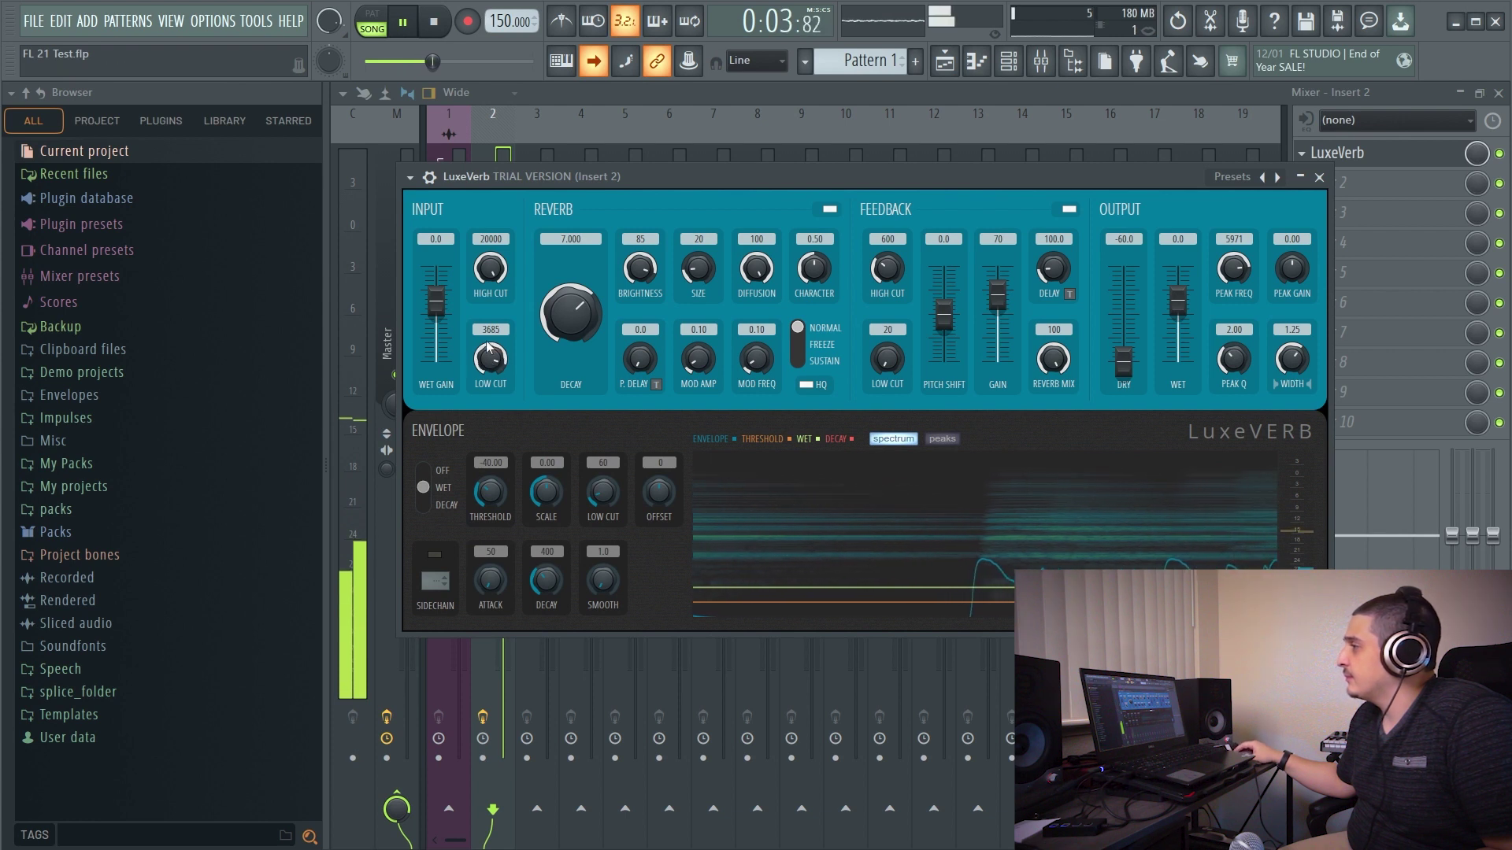
key("space")
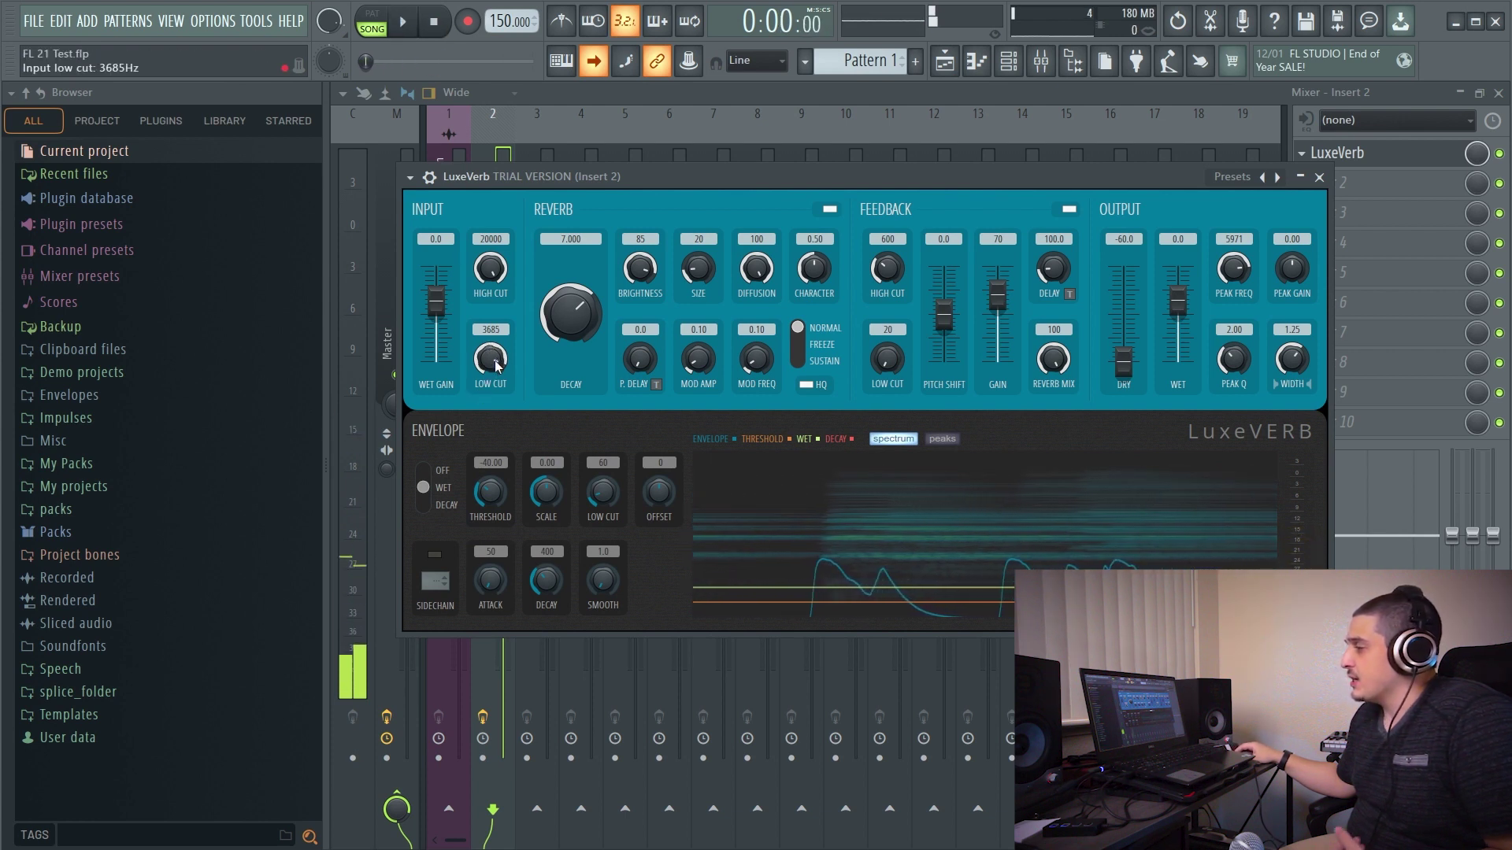
Step: Bring the input low cut back to 20 Hz and raise the input high cut to 15000 Hz
left_click_drag(496, 364, 496, 371)
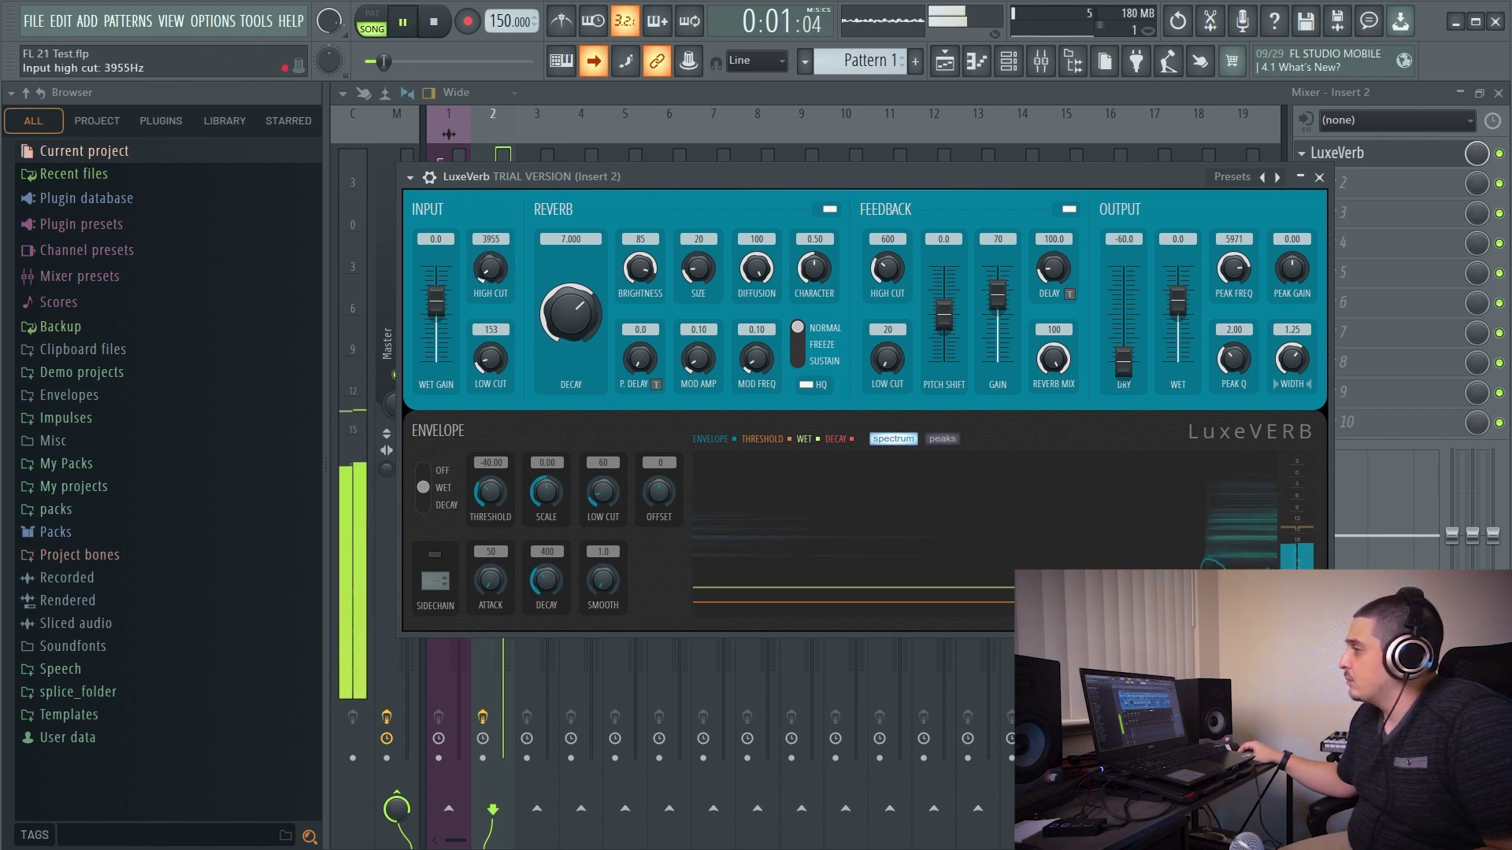
left_click_drag(490, 268, 489, 212)
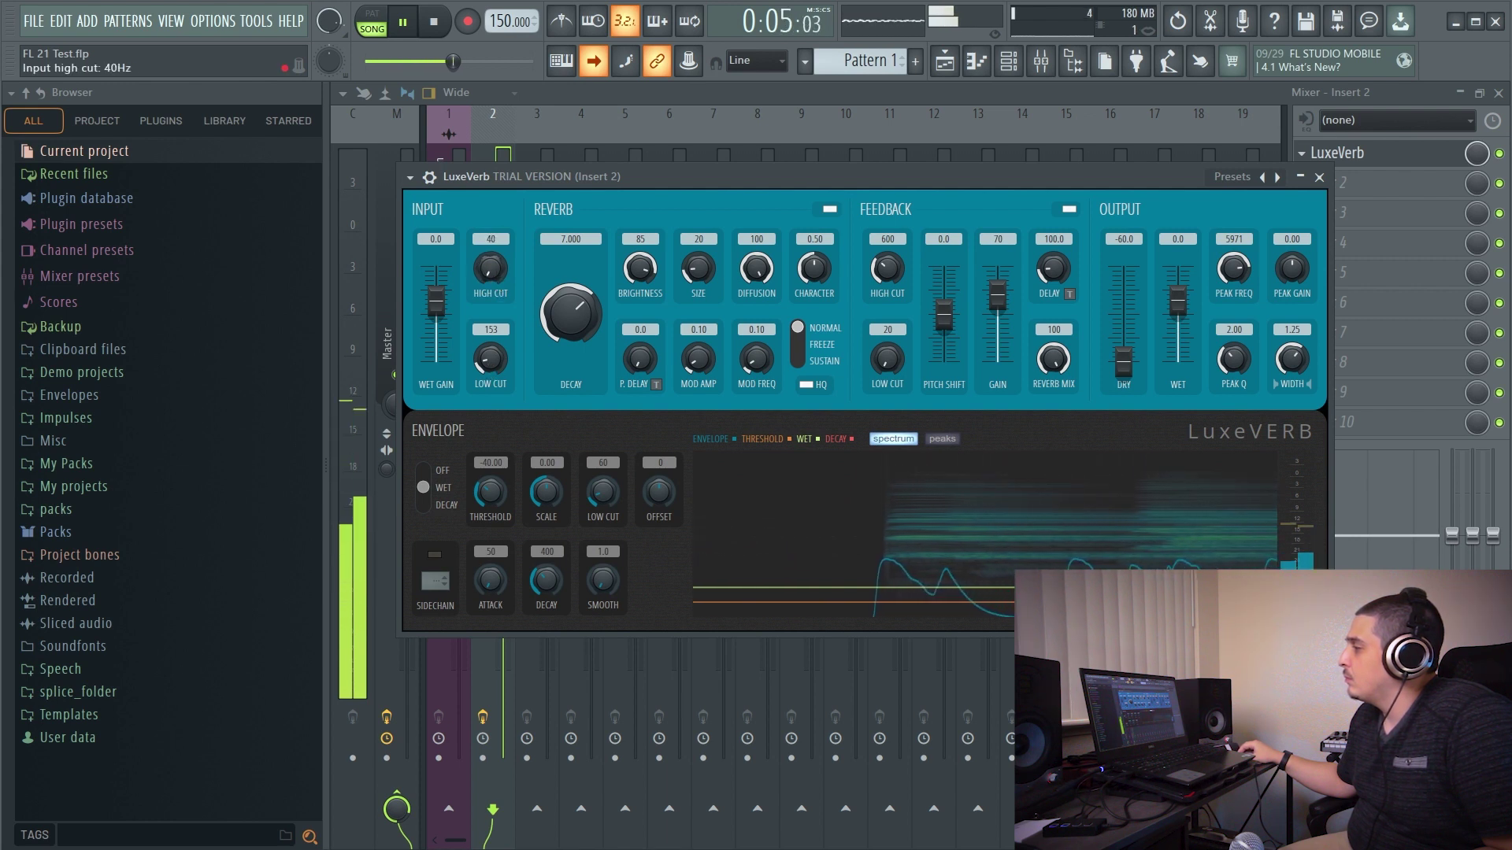
key("space")
left_click_drag(490, 268, 490, 212)
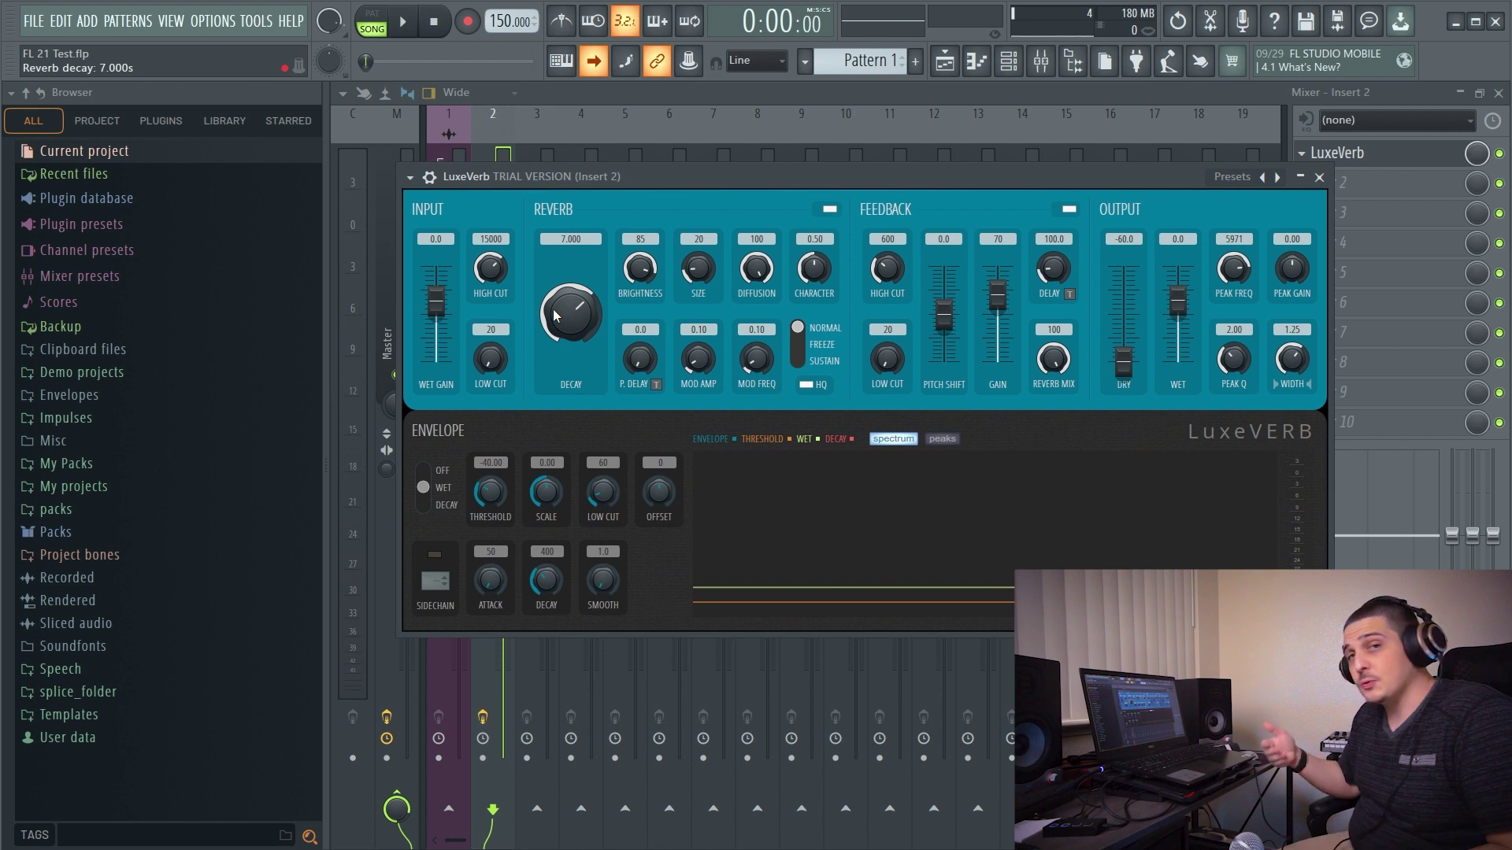
Step: Turn the reverb decay down to about 1.399 seconds while the song plays
left_click(411, 25)
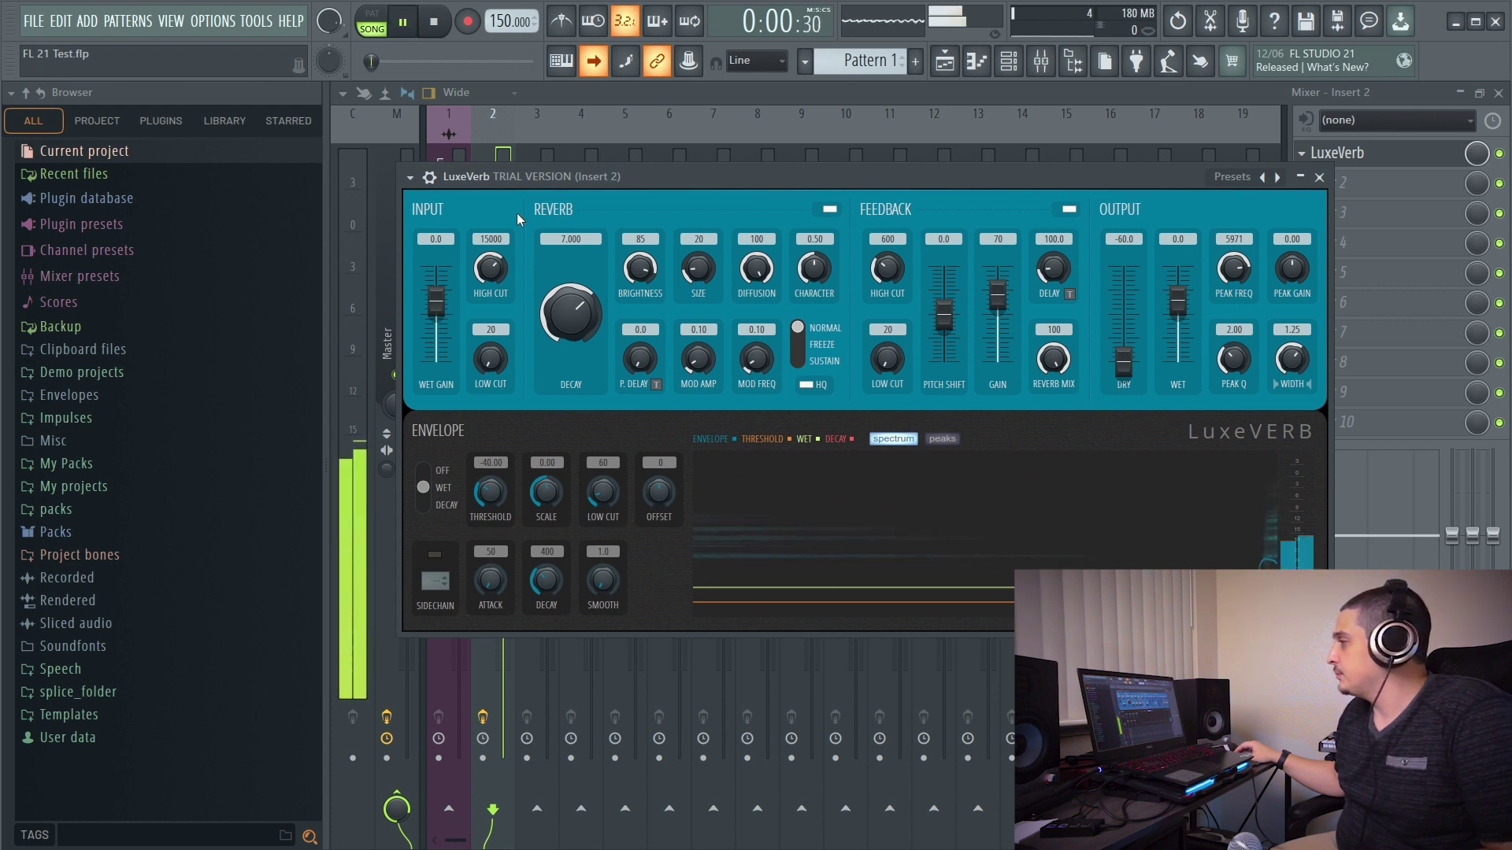
left_click_drag(571, 312, 570, 345)
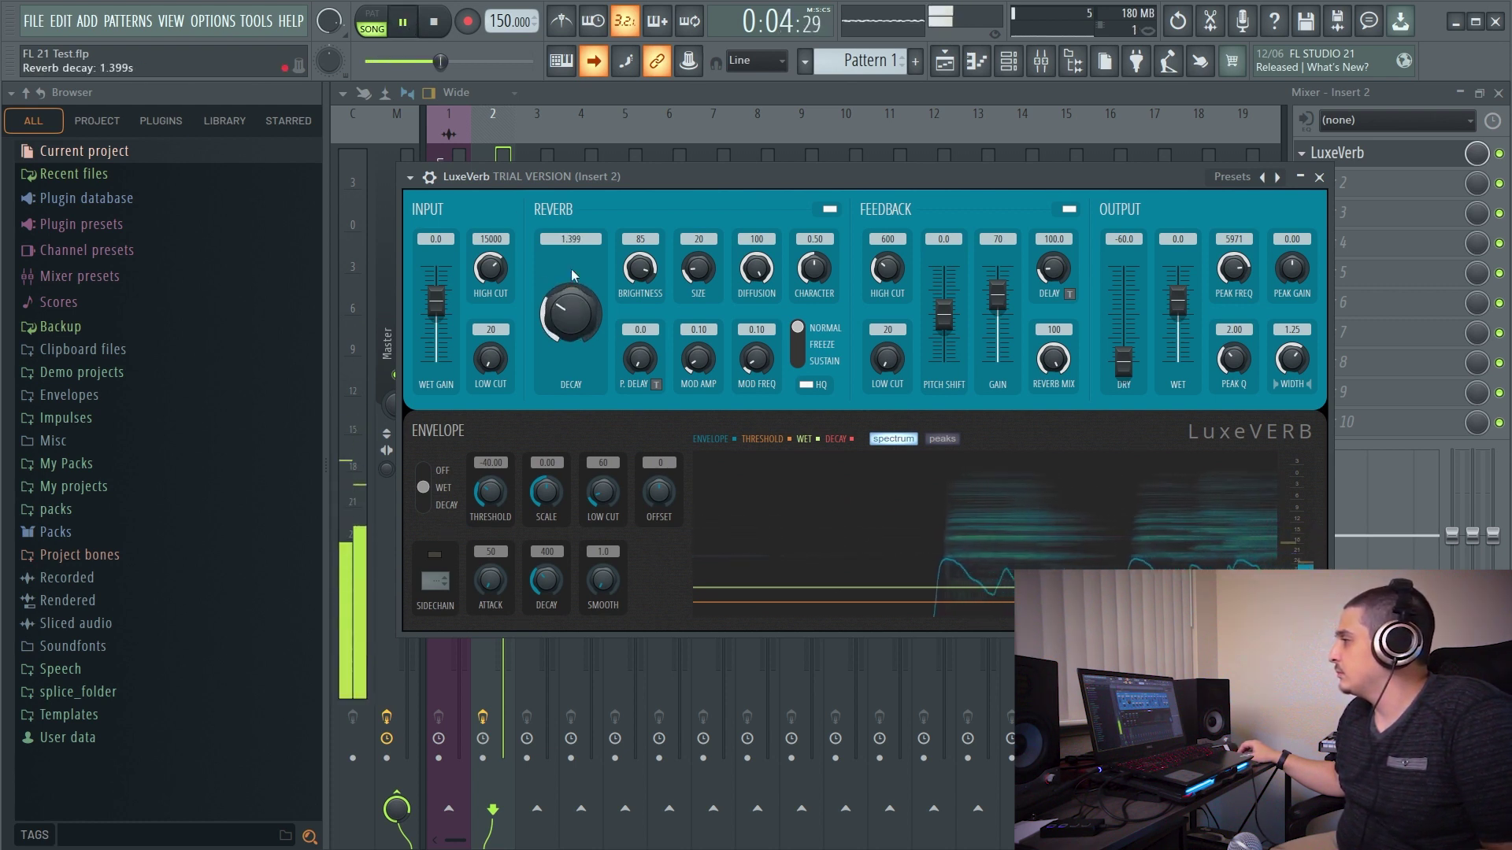
left_click(445, 28)
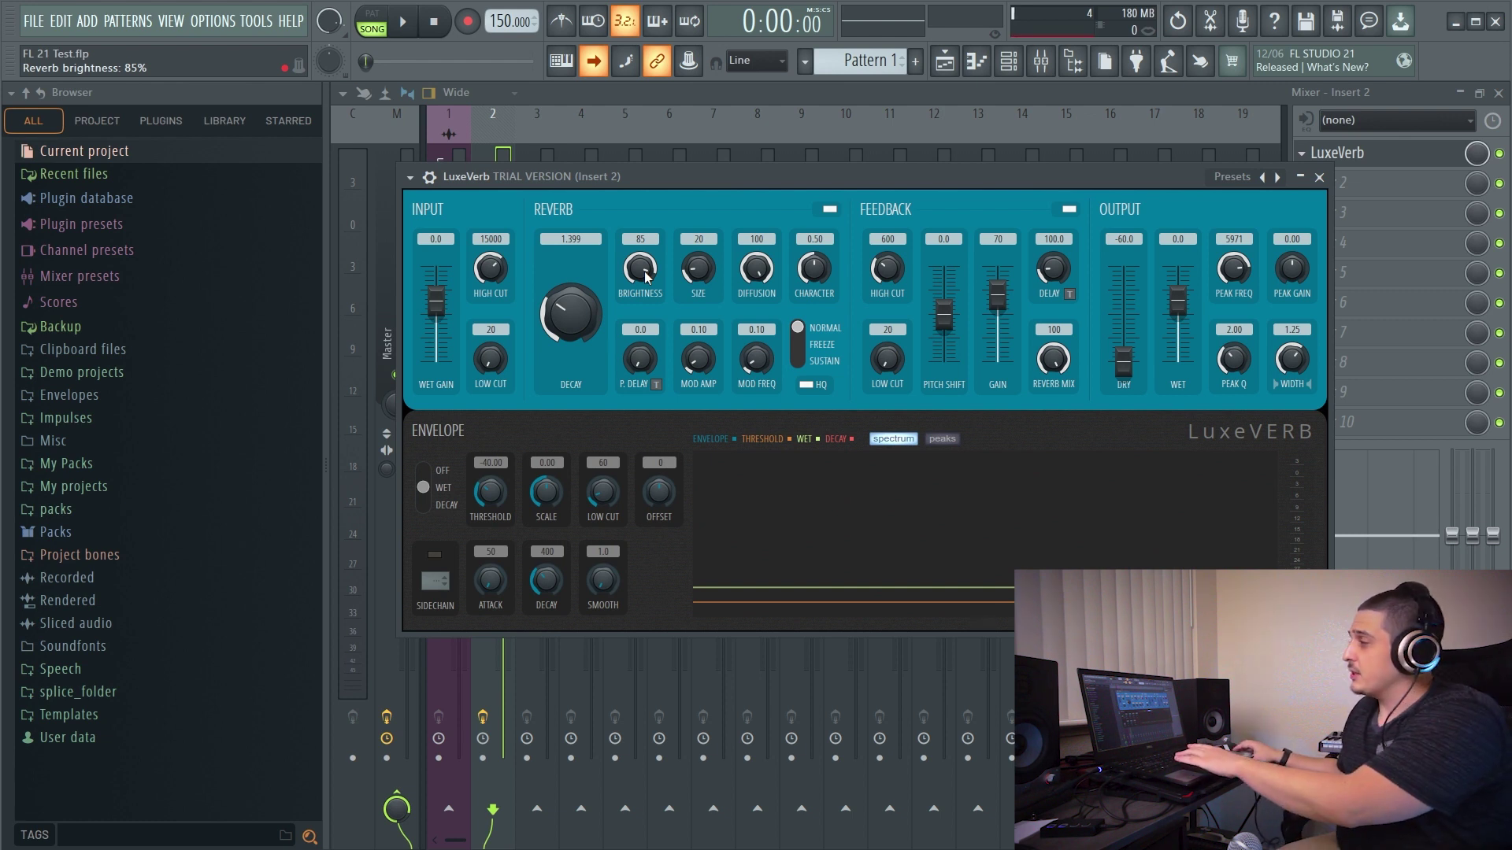
Step: During playback, try reverb brightness at 32, undo it back to 85, then set it to 60
key("space")
left_click_drag(639, 268, 639, 330)
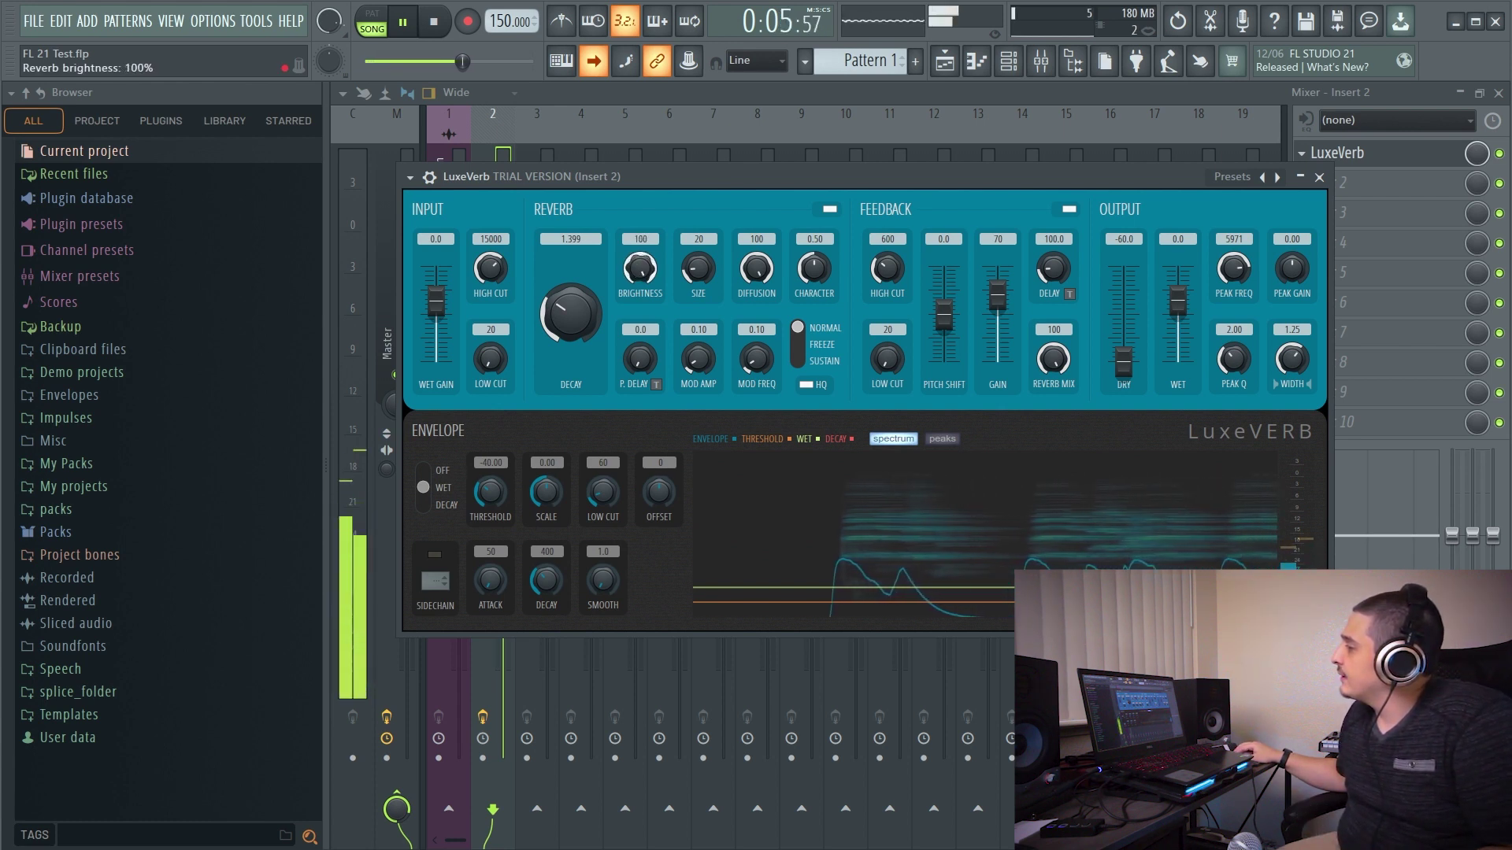
key("ctrl+z")
key("space")
left_click_drag(640, 268, 639, 287)
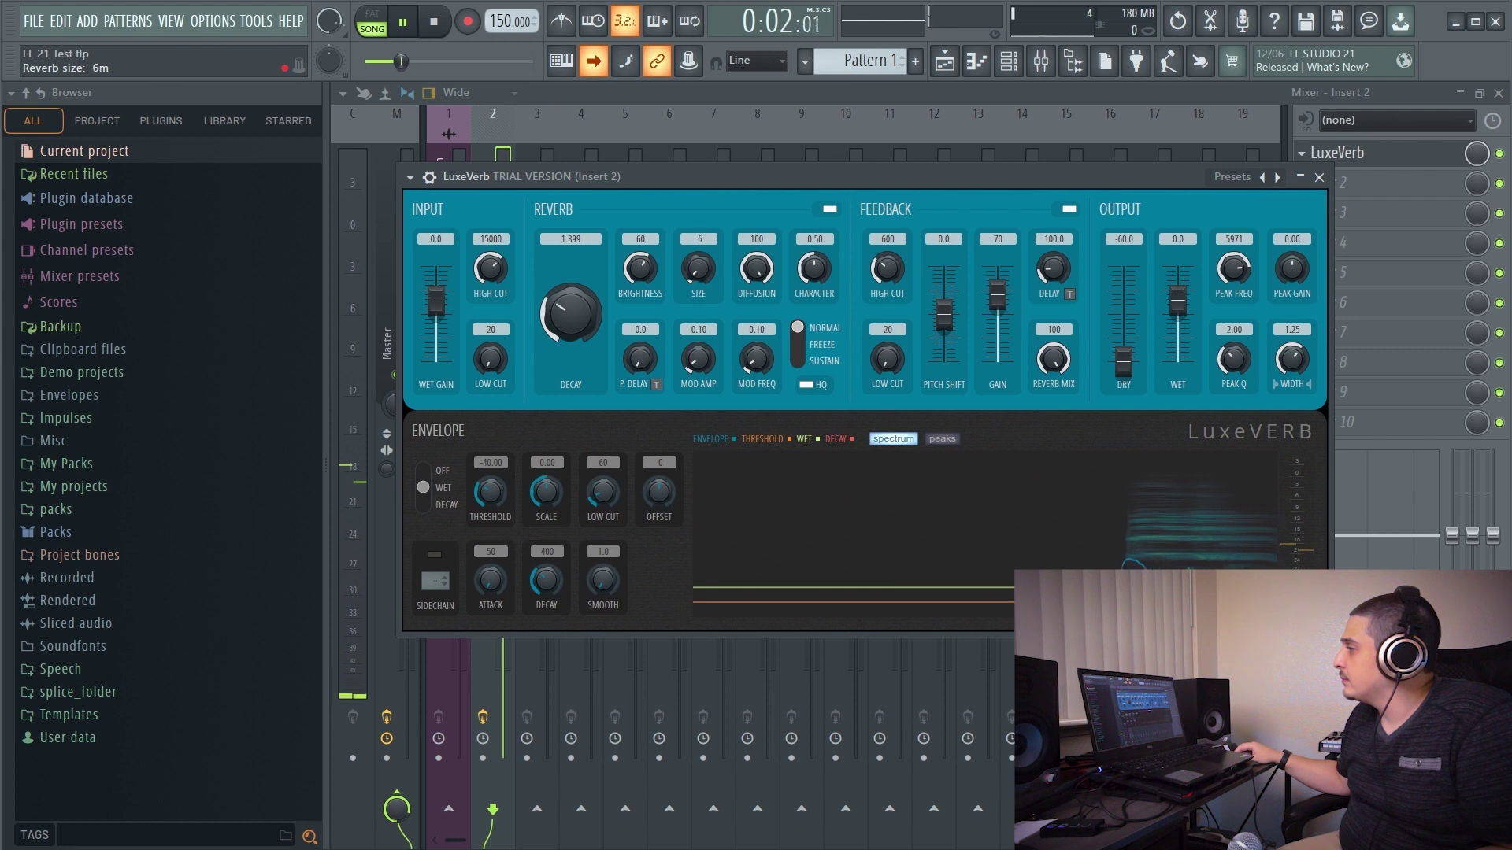
Step: Raise the reverb size knob from 6 to 80 and stop playback
left_click_drag(698, 268, 692, 242)
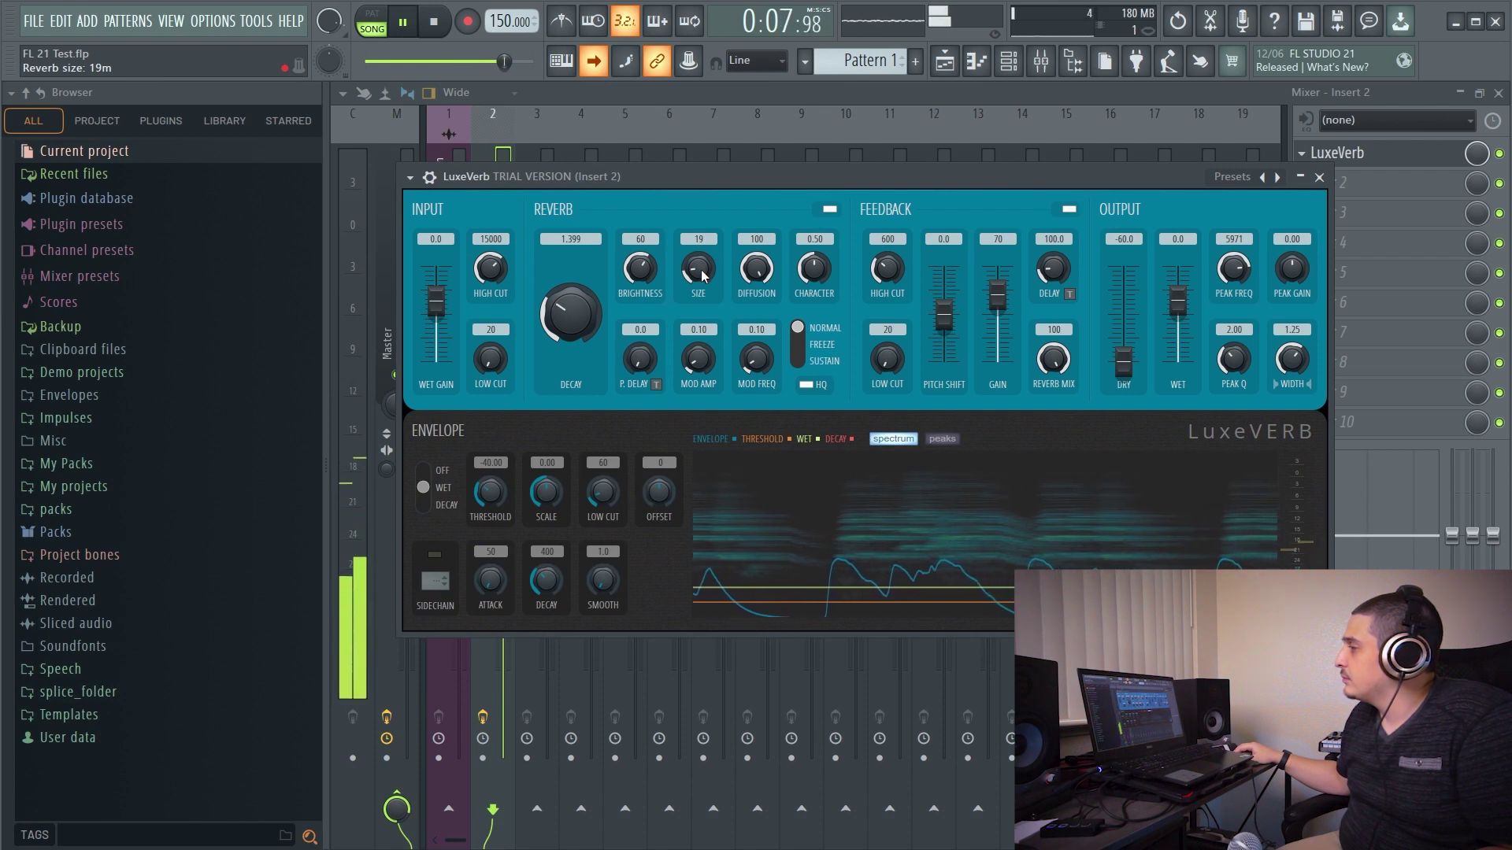
scroll(701, 274, "up", 10)
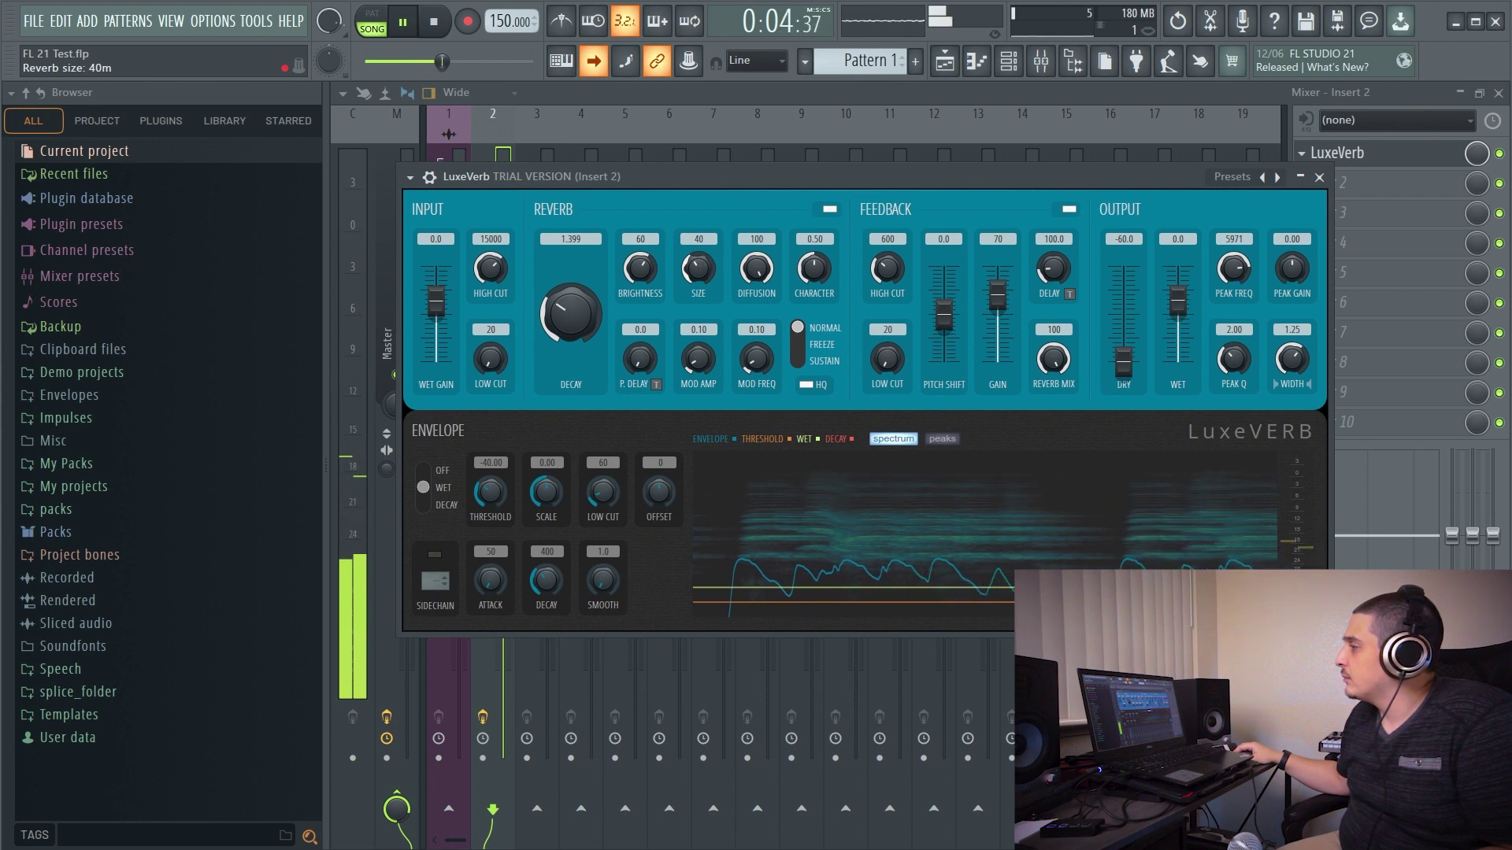
scroll(701, 274, "up", 20)
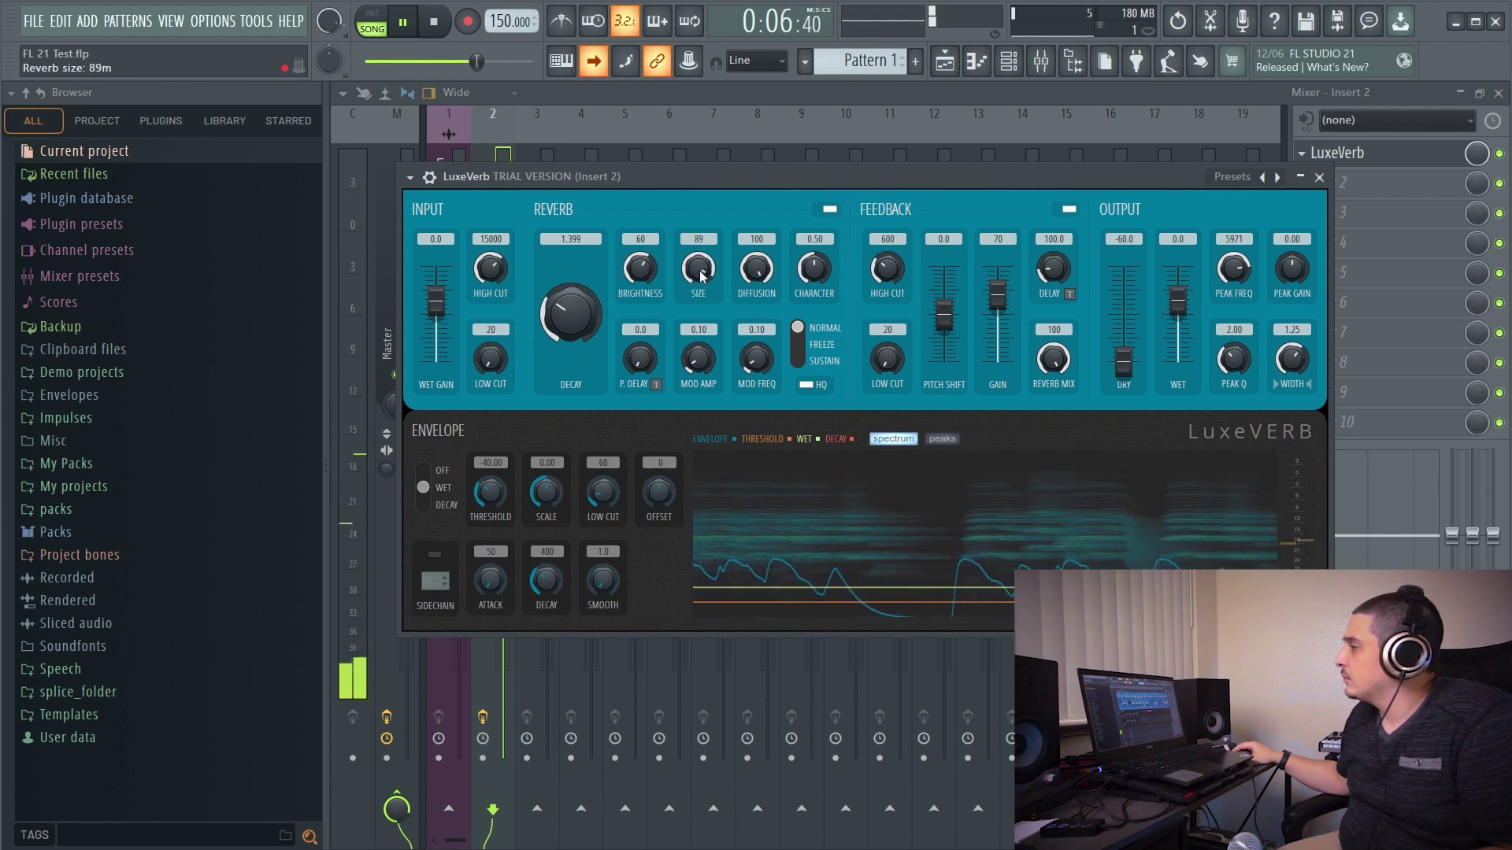
left_click(434, 21)
scroll(699, 269, "down", 9)
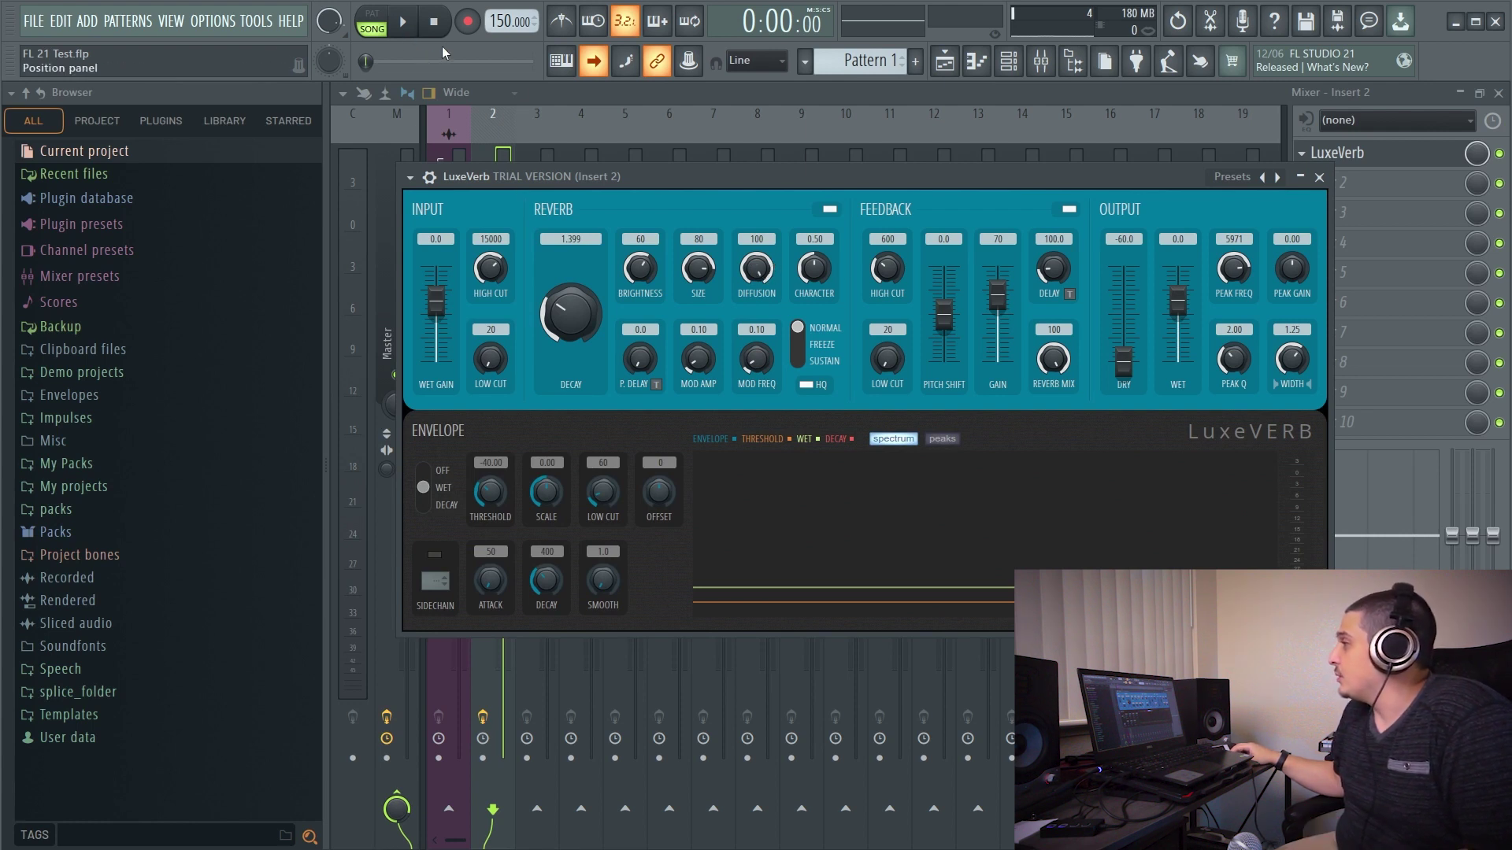
Step: During playback, lengthen the decay to about 2.6 seconds and audition diffusion at 0
left_click(402, 22)
left_click_drag(571, 313, 570, 292)
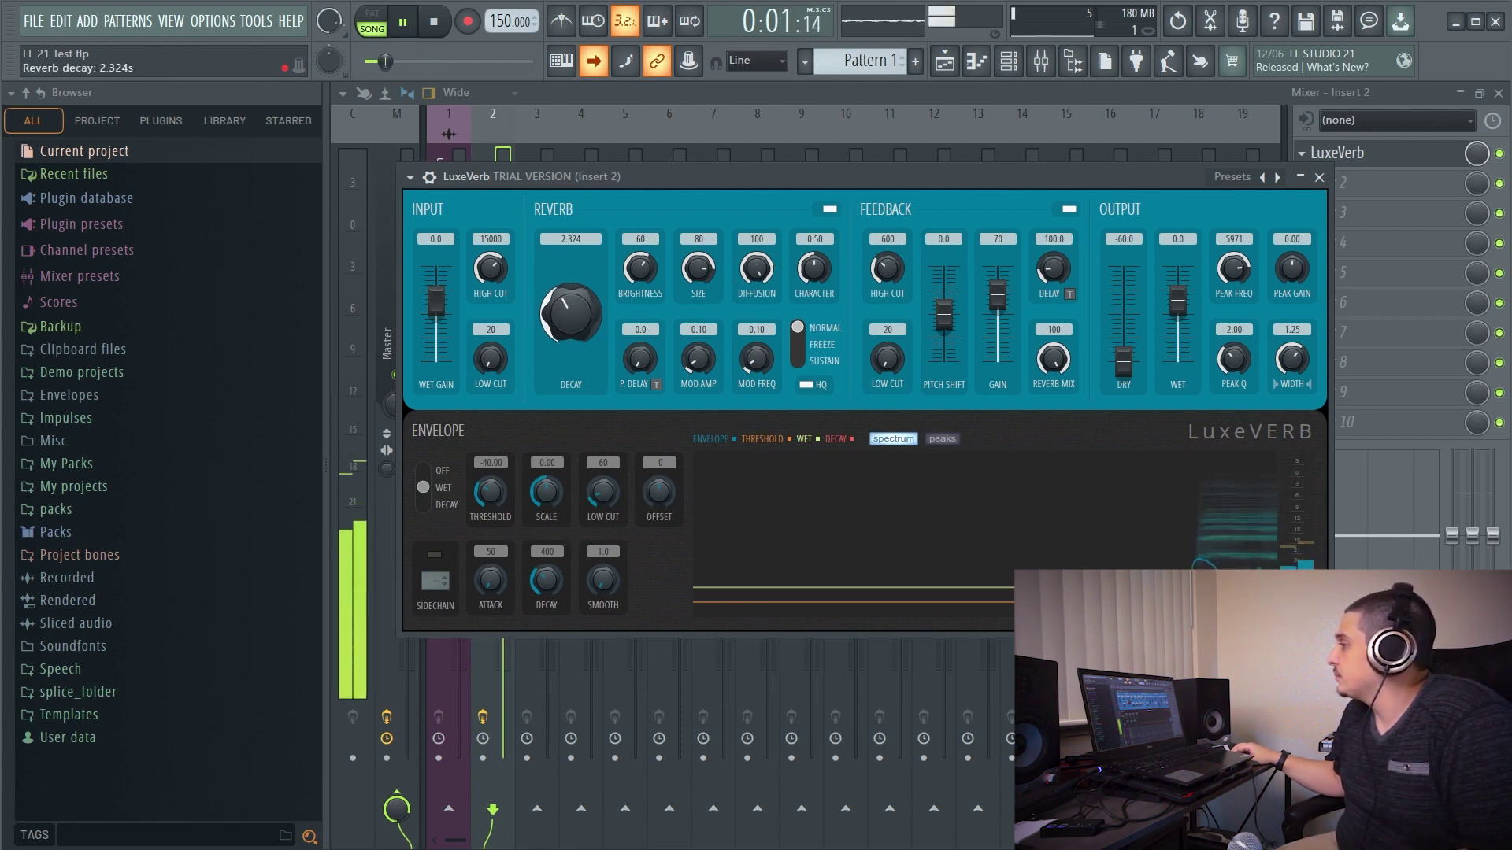
left_click_drag(756, 268, 756, 276)
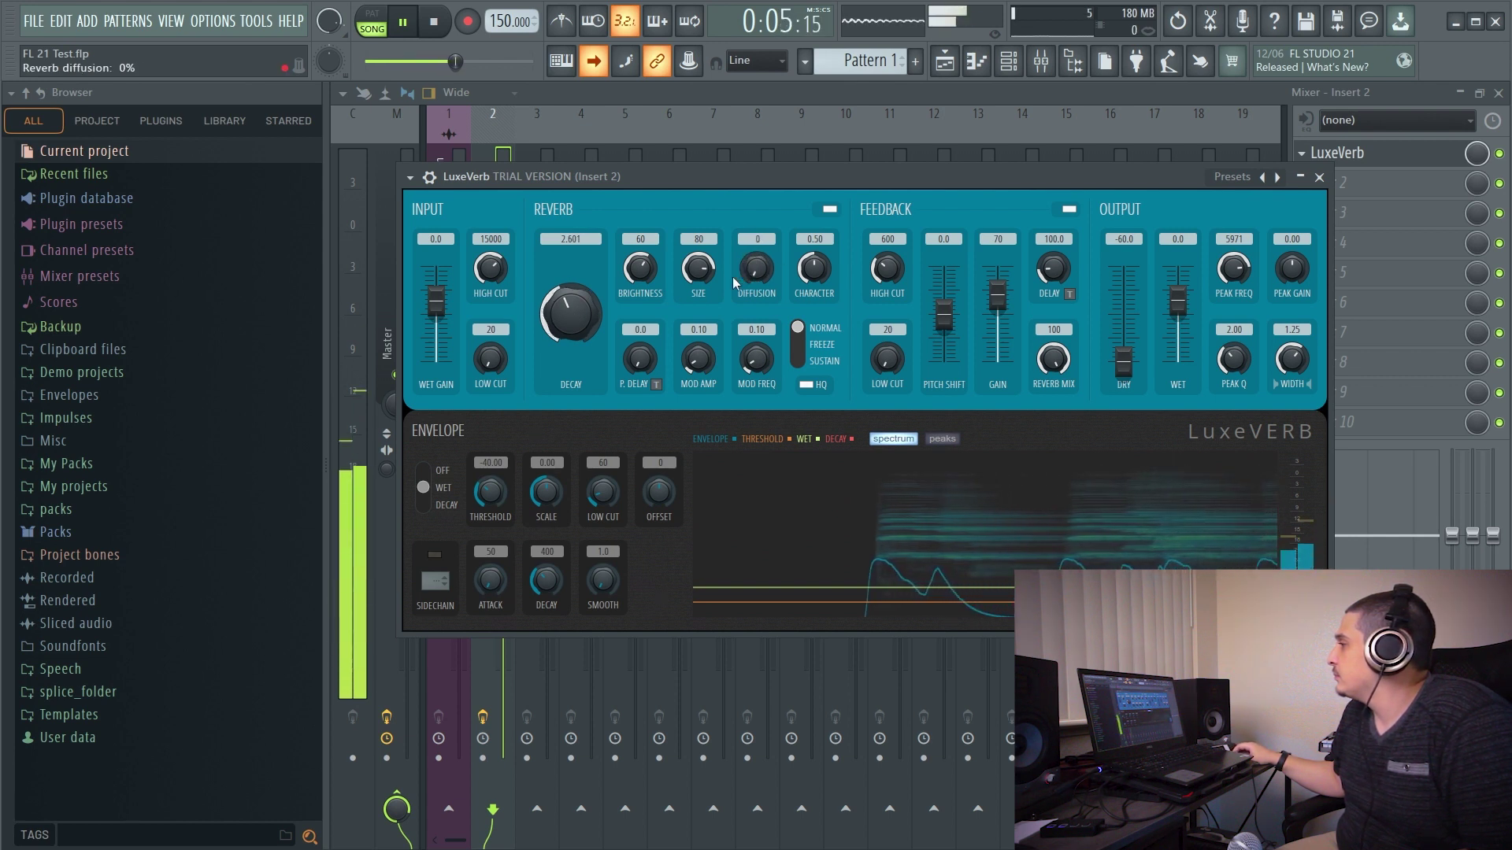
left_click(436, 22)
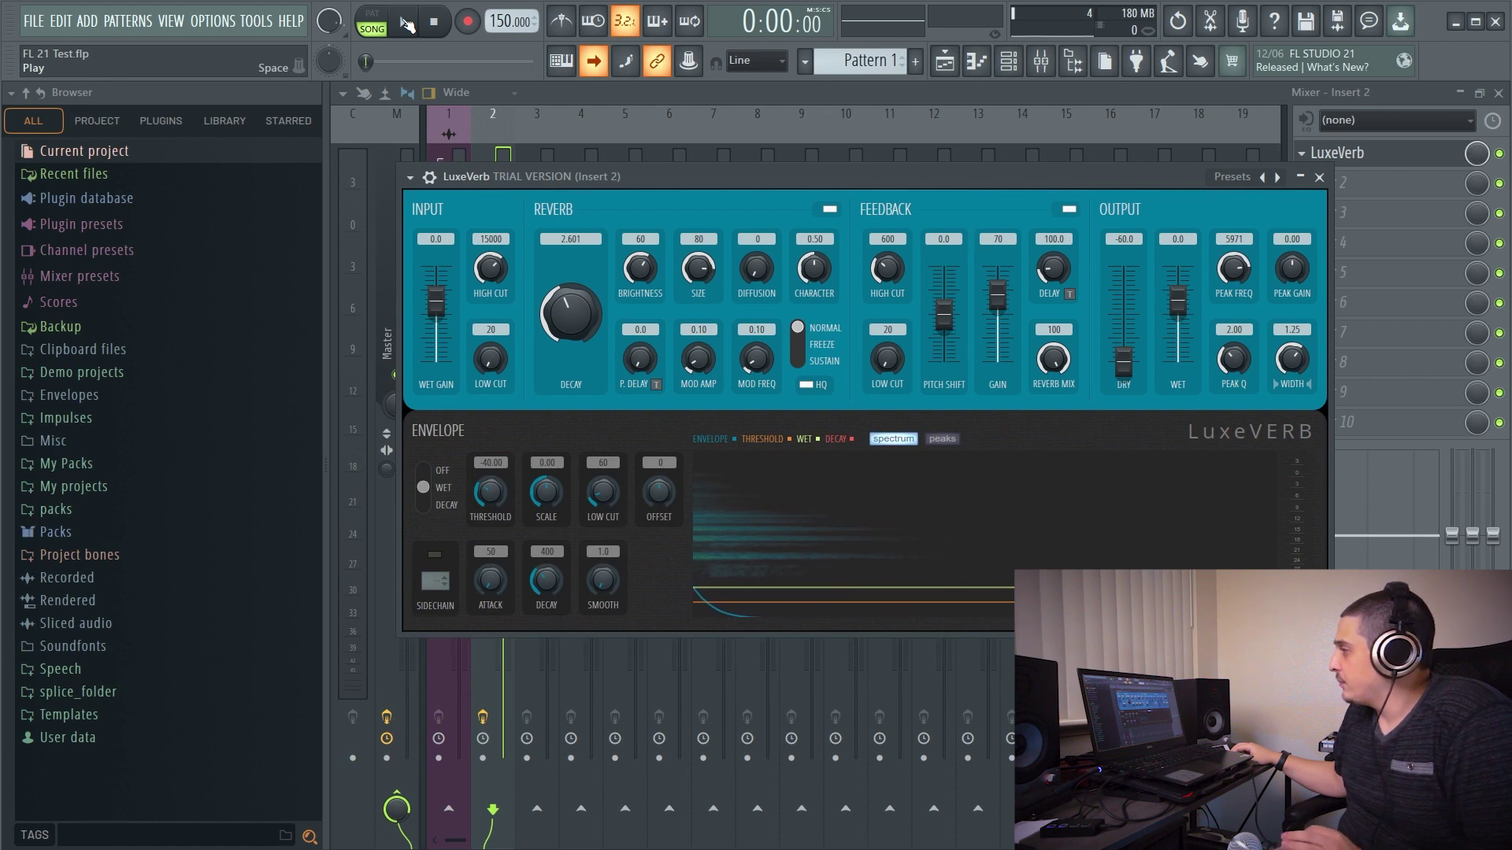
Step: Replay the song and bring reverb diffusion up to 100%, then stop
left_click(406, 23)
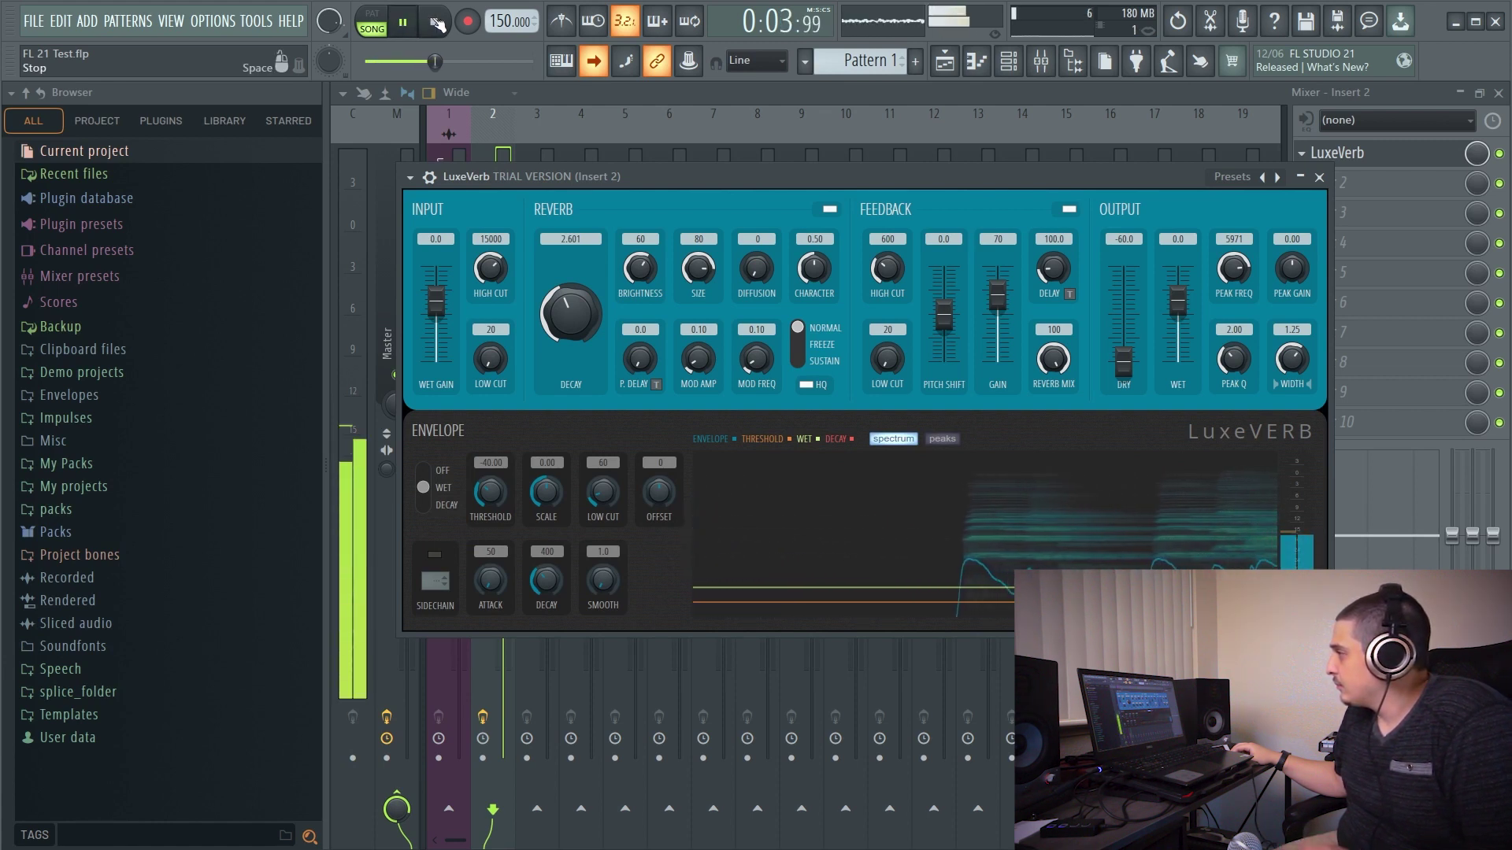
left_click(437, 24)
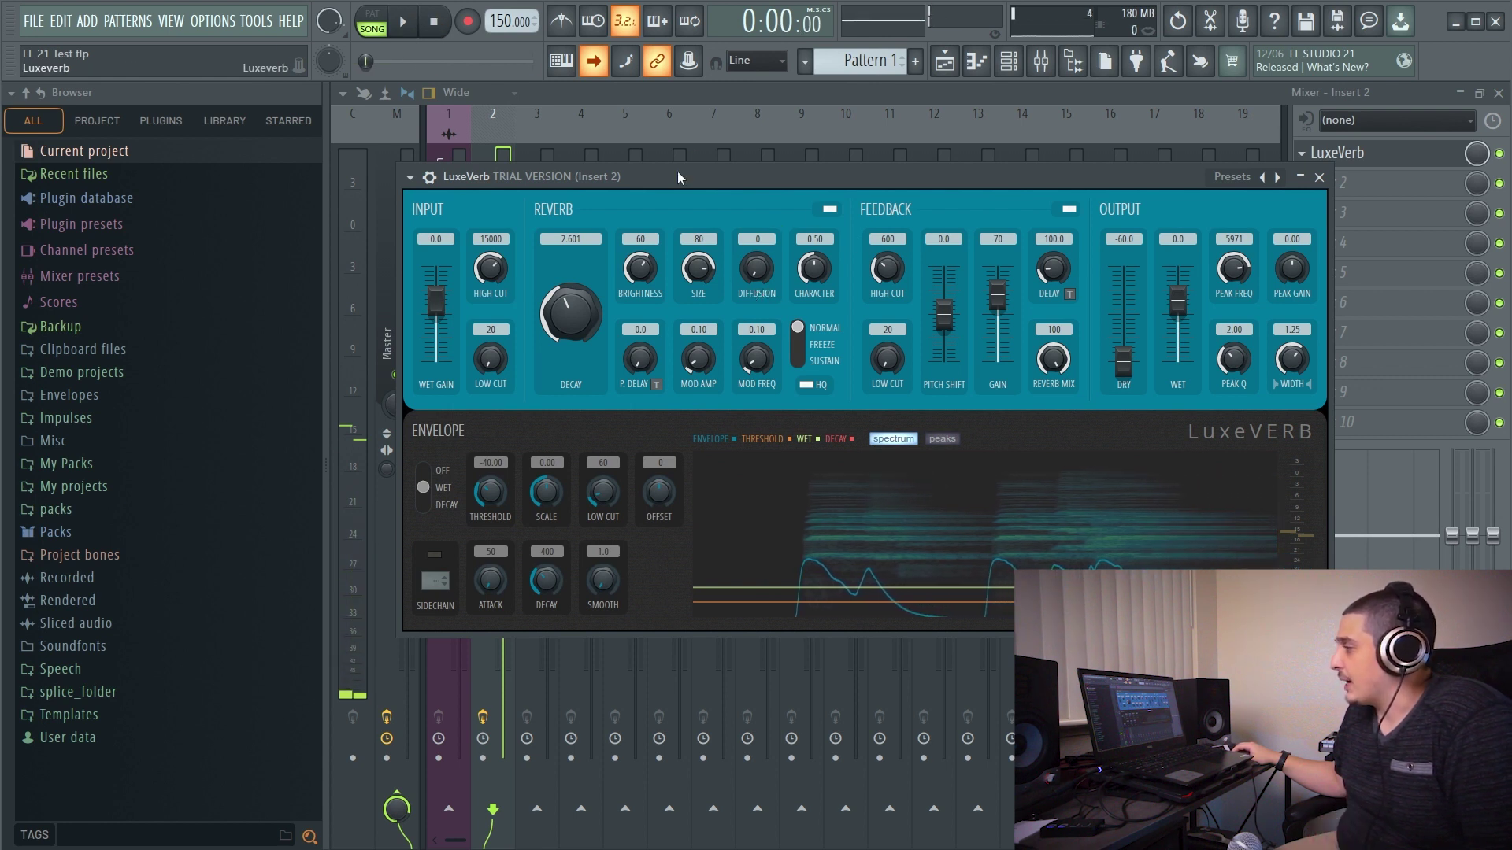
left_click(420, 20)
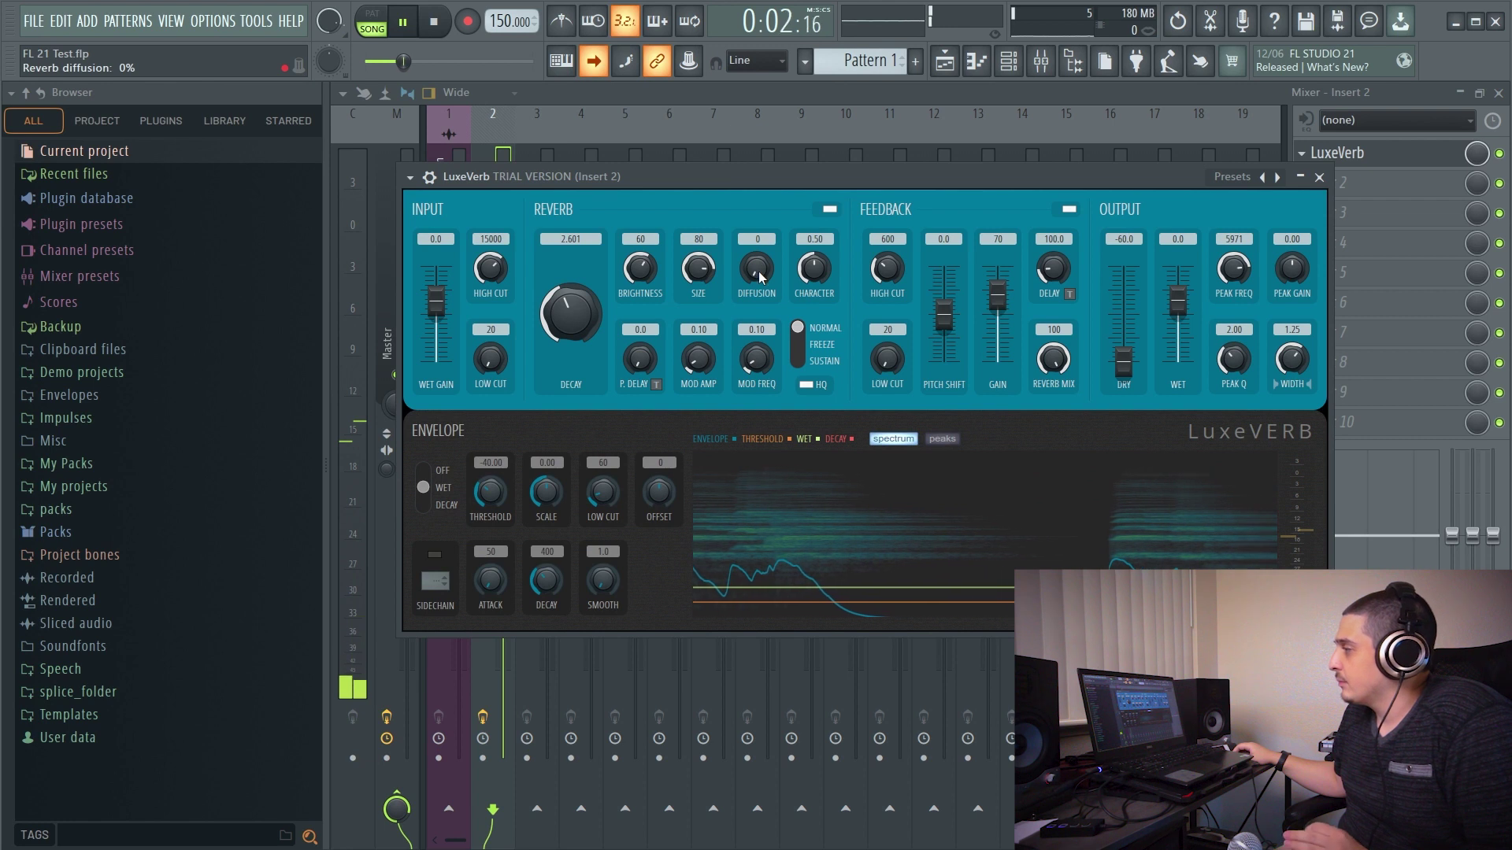
left_click_drag(762, 276, 774, 280)
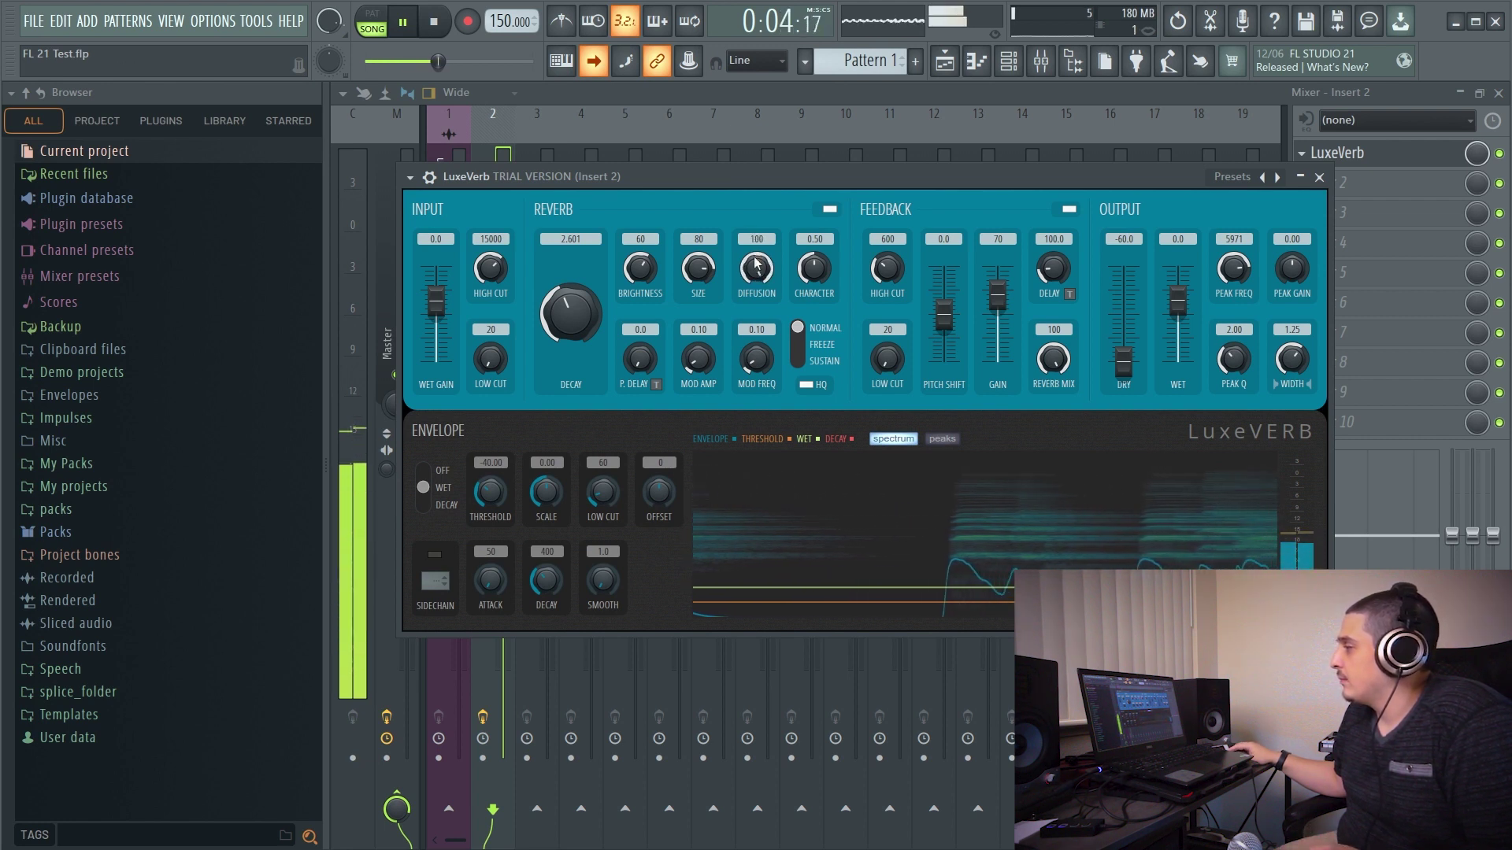
left_click(438, 24)
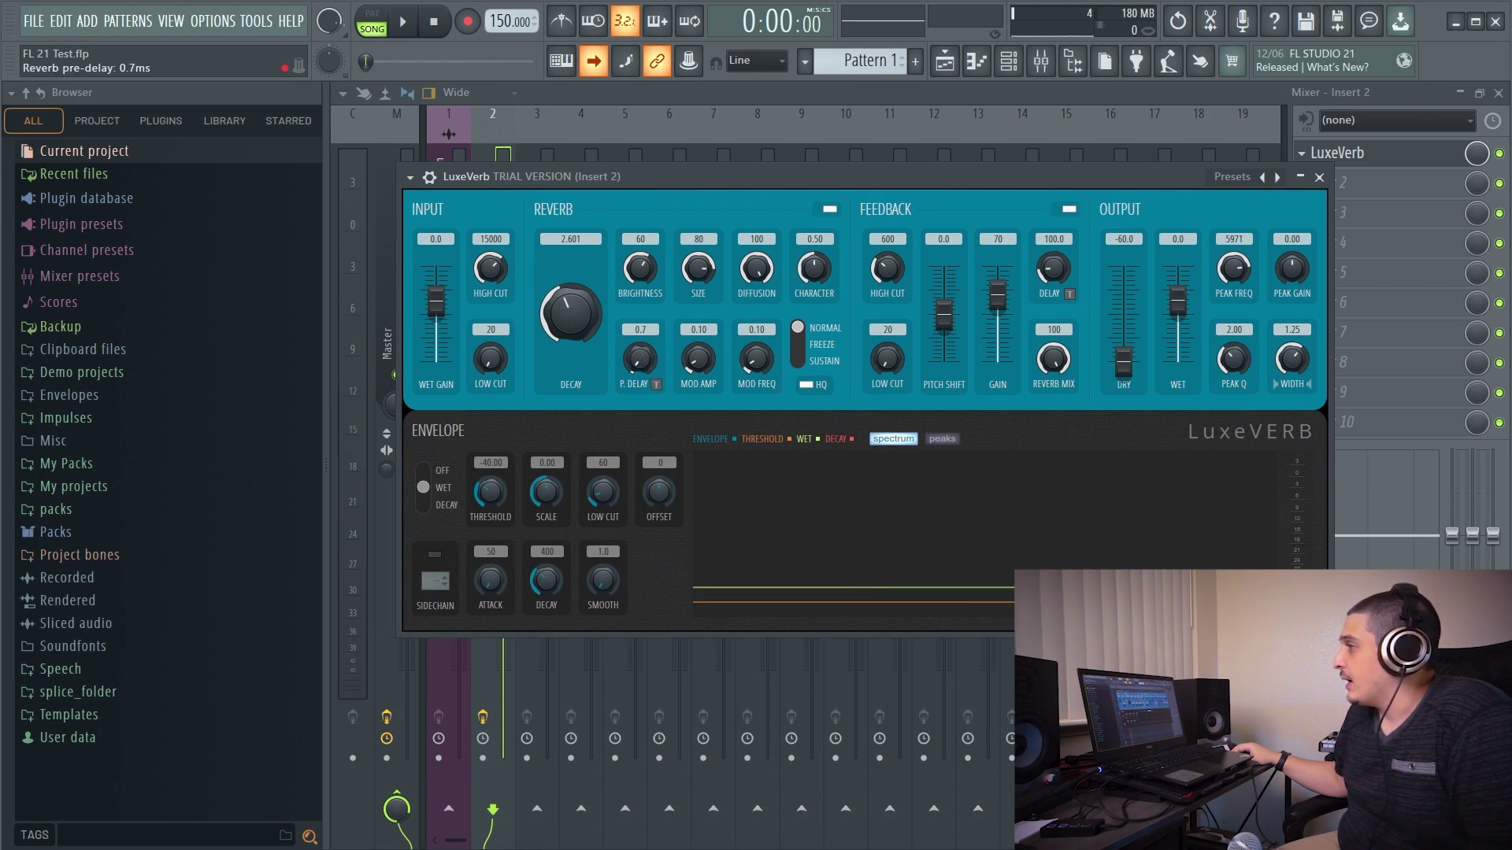
Step: Zero the pre-delay and enable its tempo sync so it reads 4:0
left_click_drag(639, 358, 664, 391)
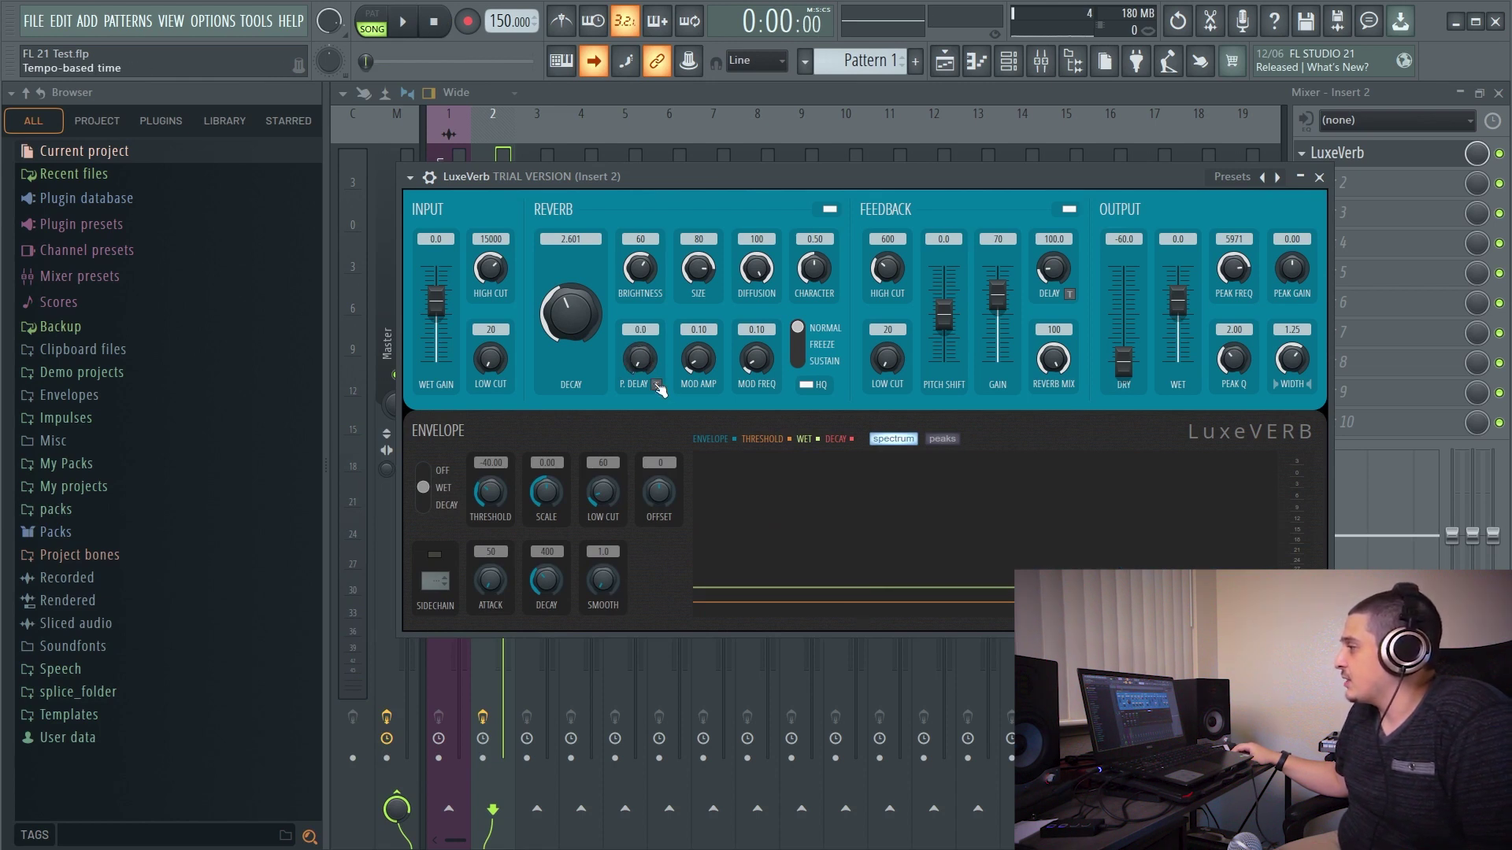
left_click(656, 384)
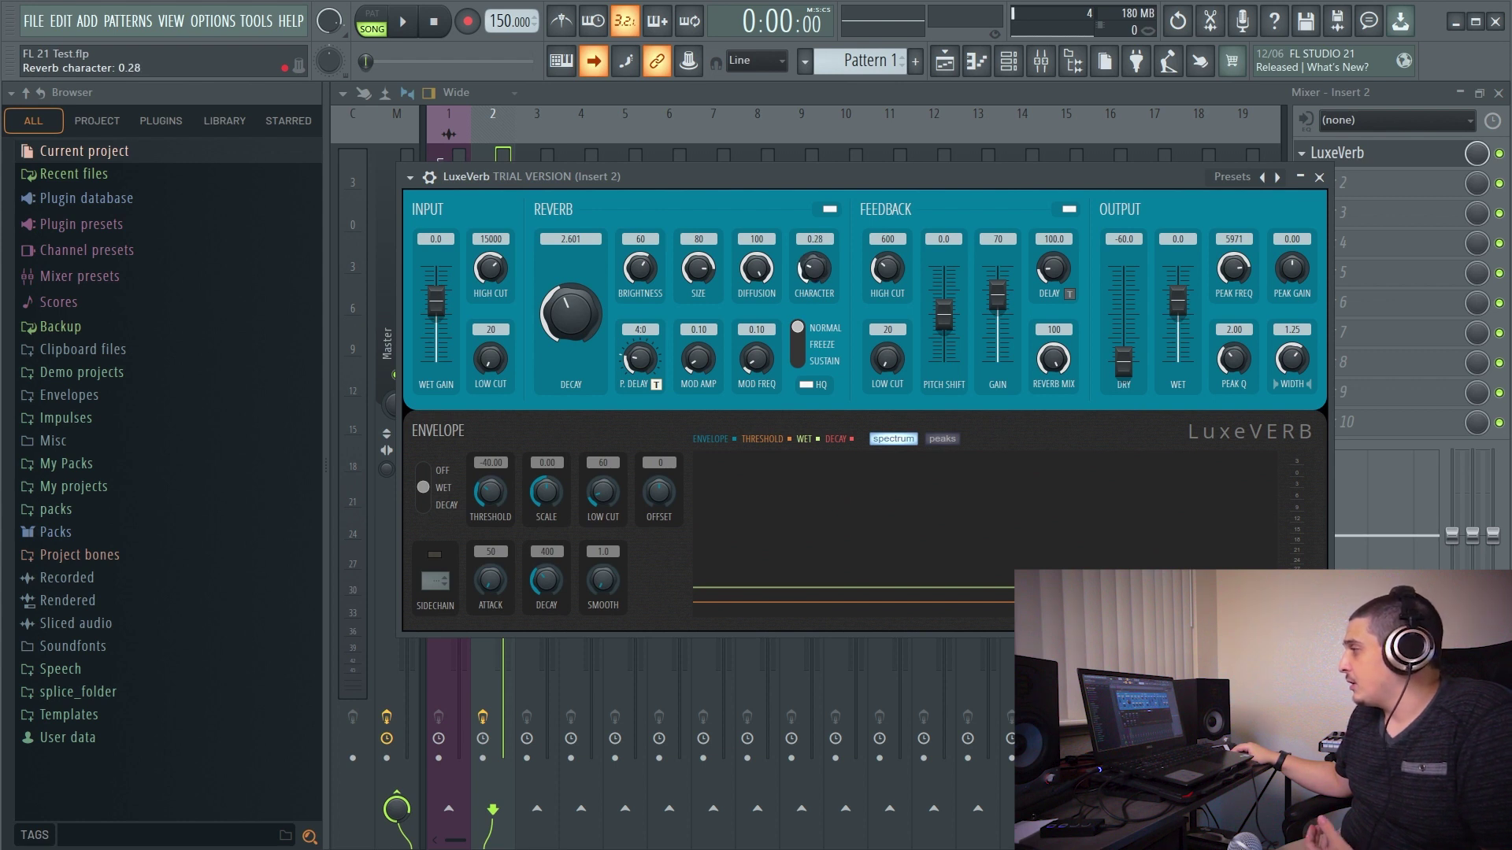
Step: Compare reverb character at low and maximum settings during playback, then return it to 0.50
left_click_drag(814, 267, 815, 244)
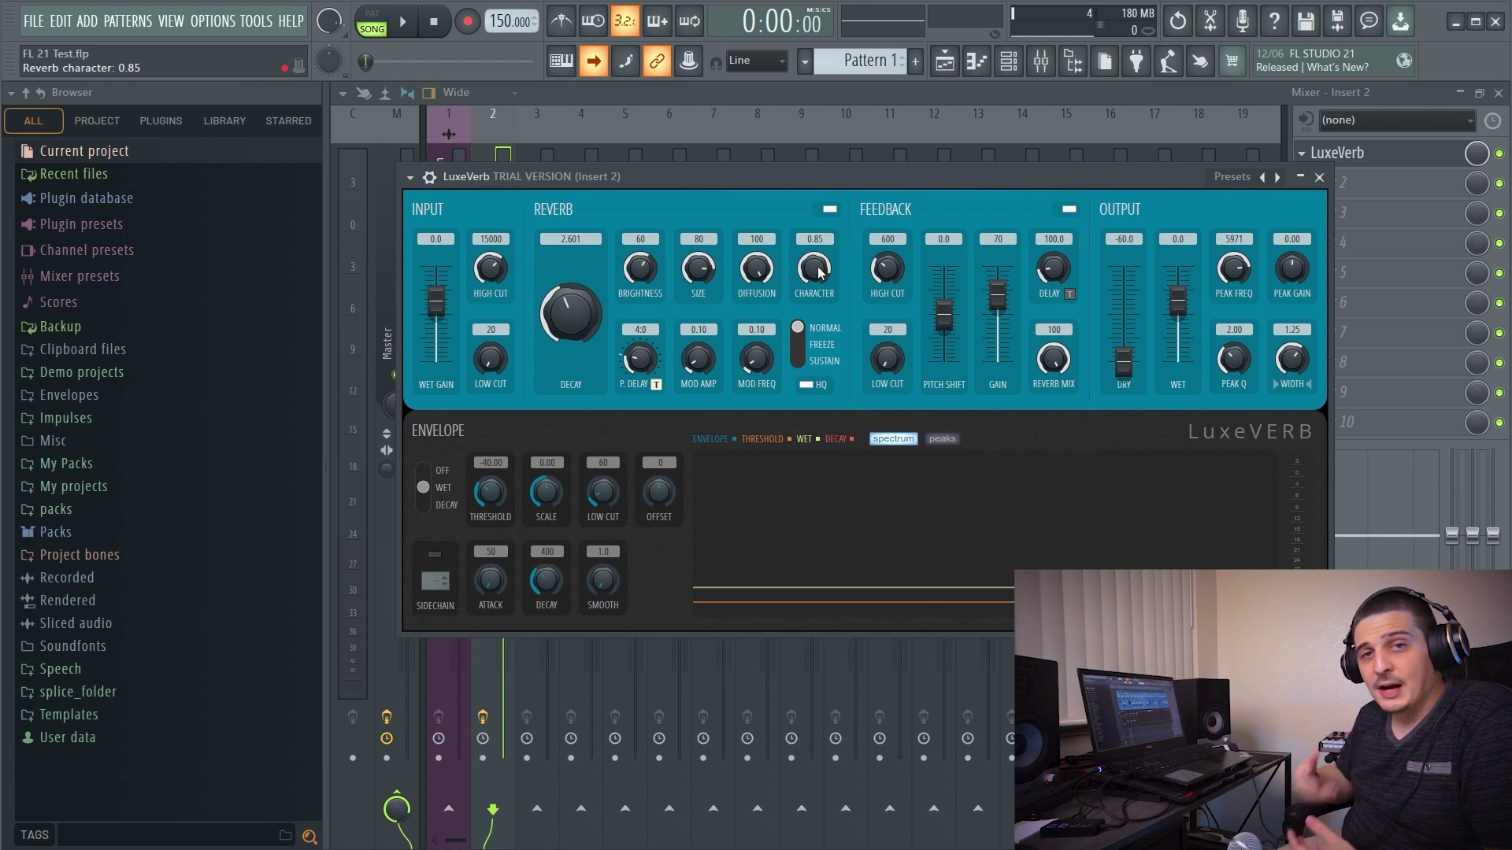
left_click_drag(819, 272, 822, 273)
key("space")
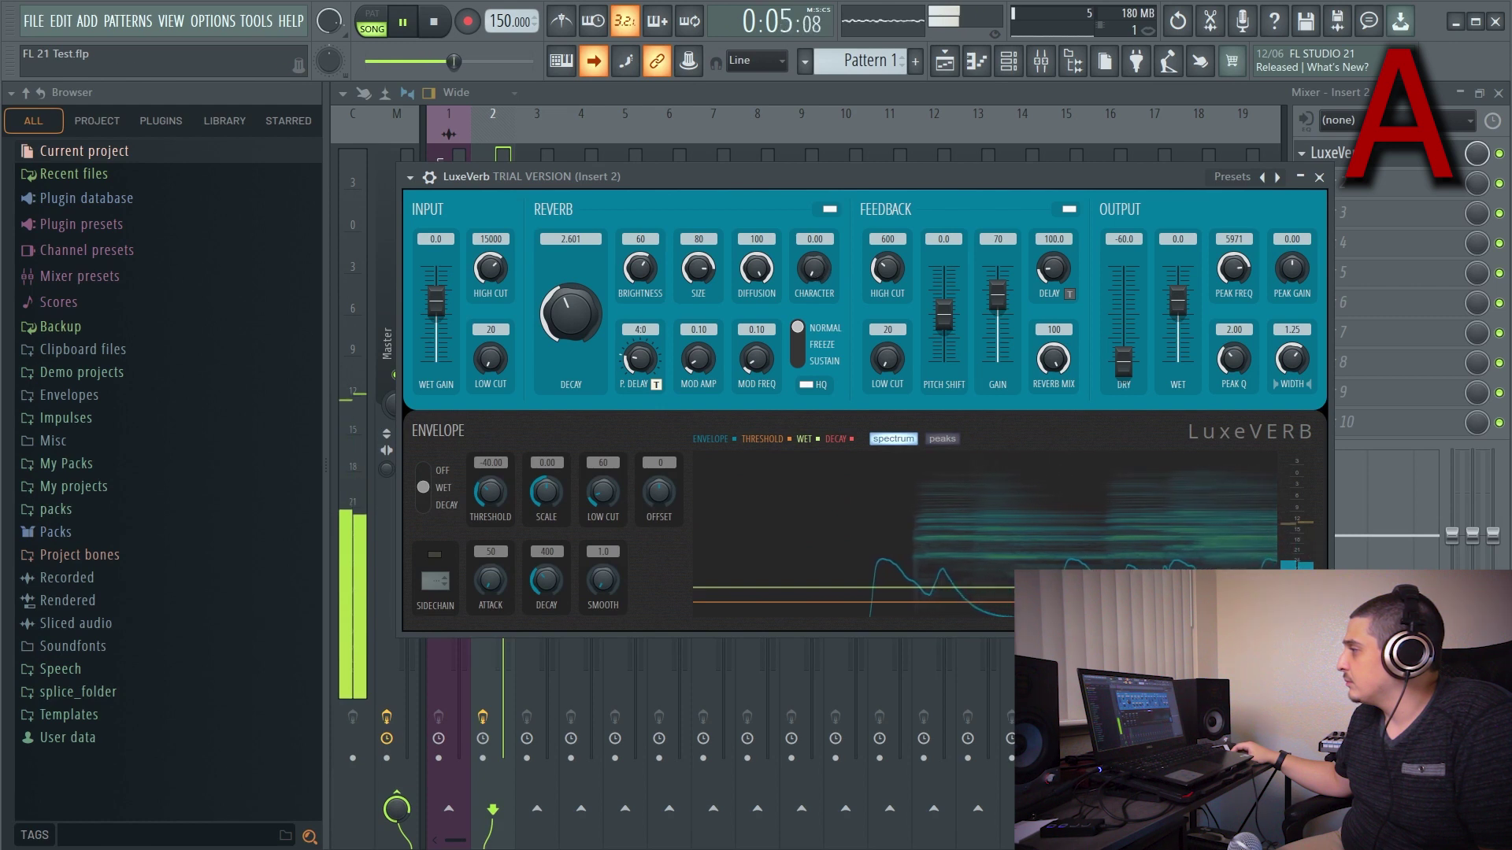
left_click_drag(821, 279, 821, 272)
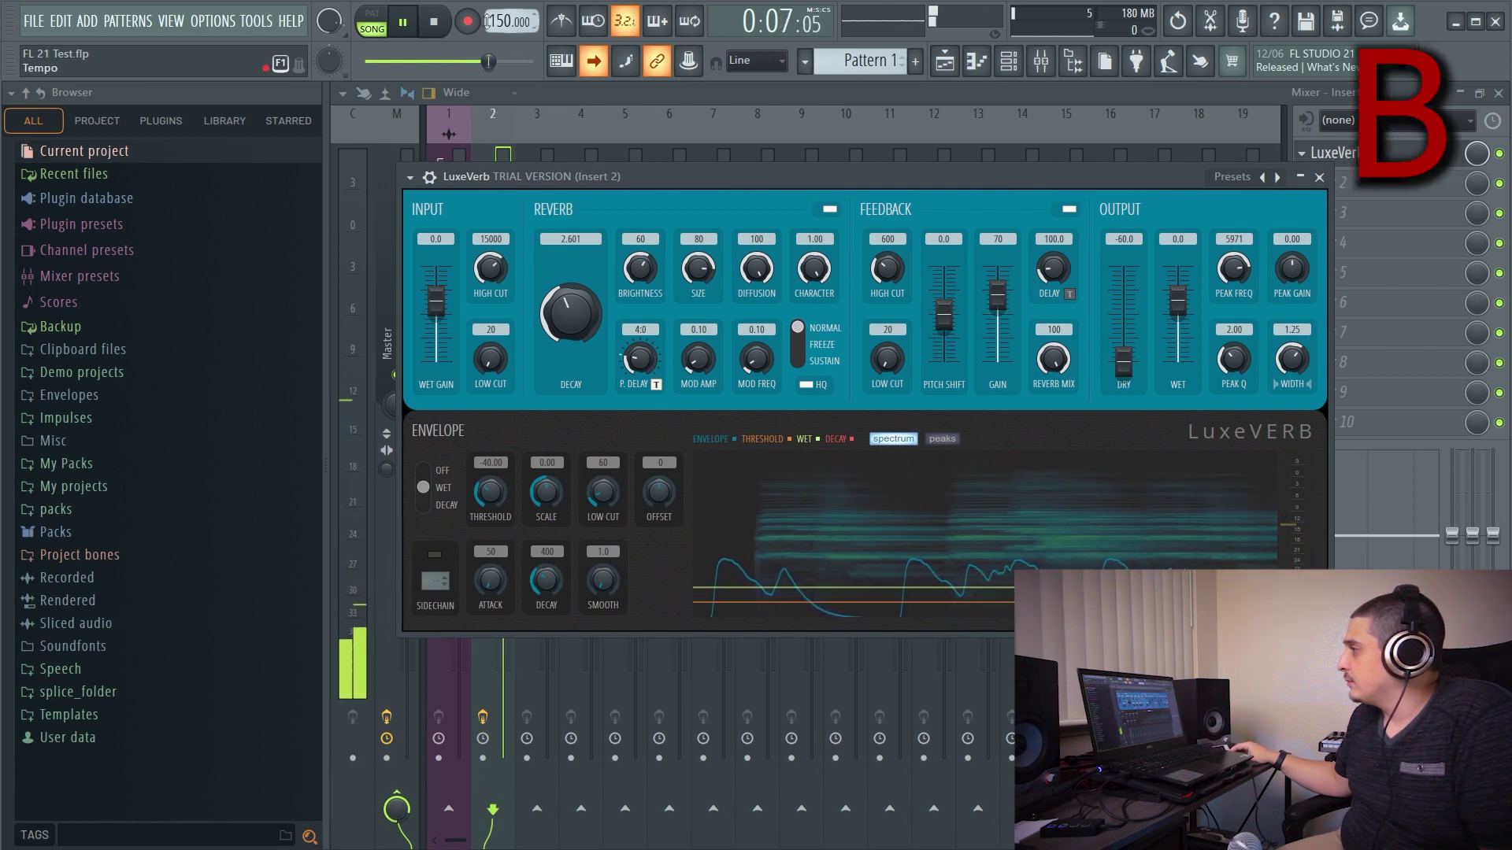
left_click(437, 24)
left_click_drag(822, 275, 822, 299)
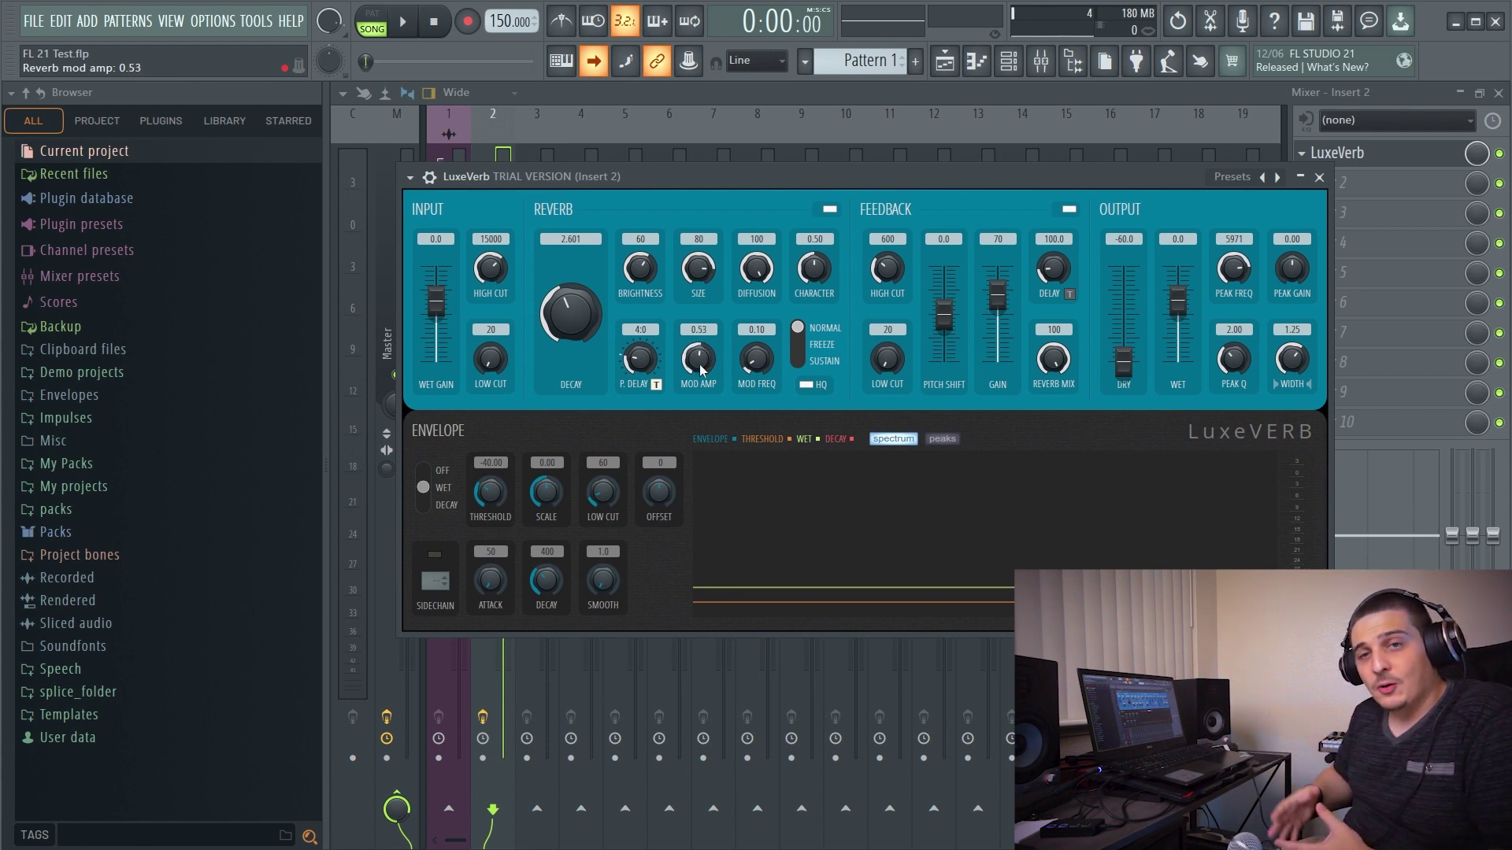
Step: Nudge mod freq up, max out the mod amount, and raise character to 0.84
left_click_drag(758, 362, 758, 346)
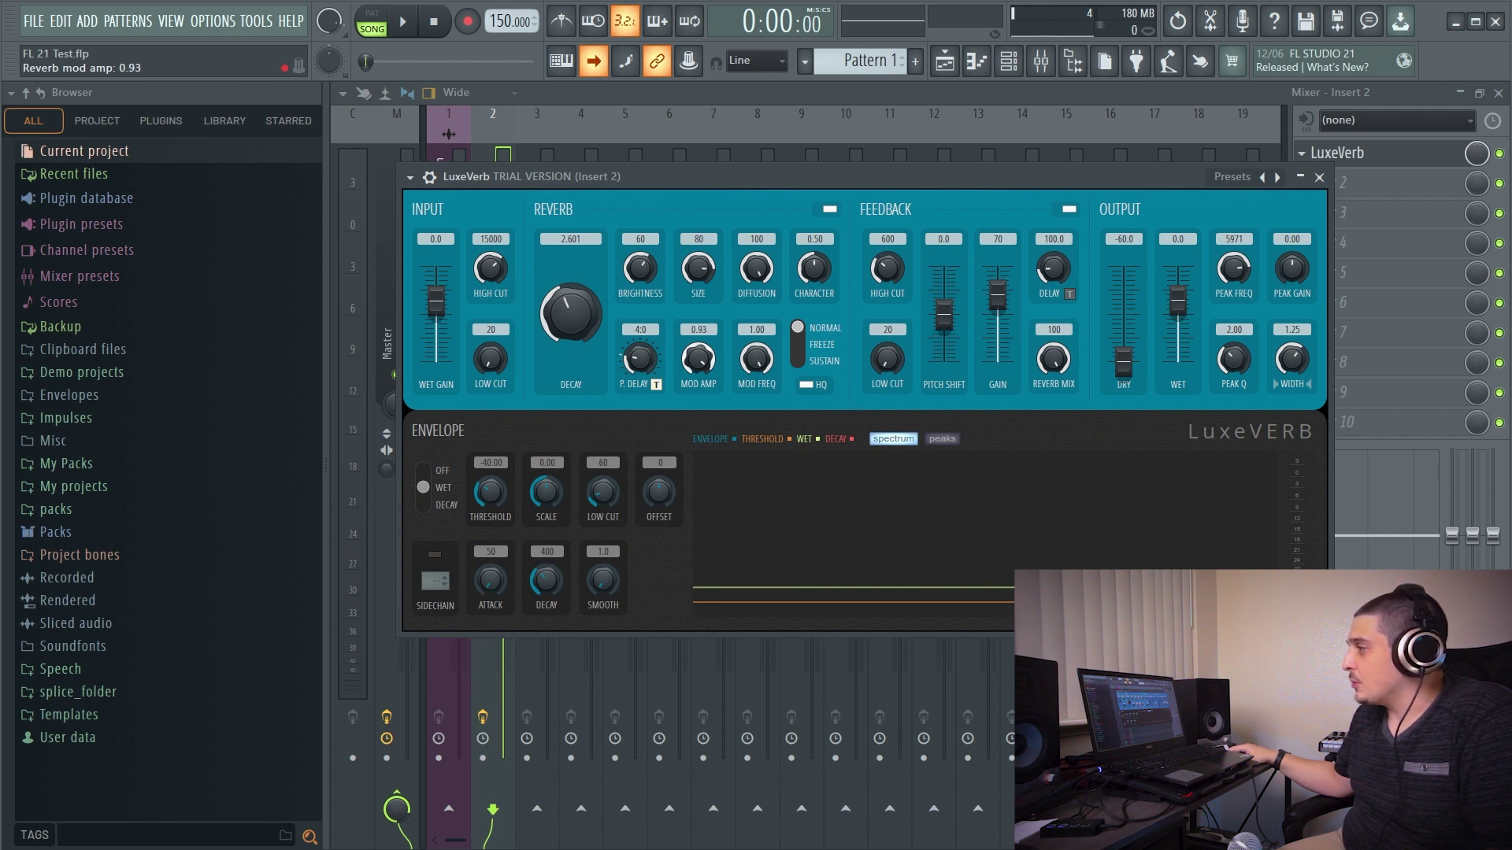
left_click_drag(698, 358, 697, 346)
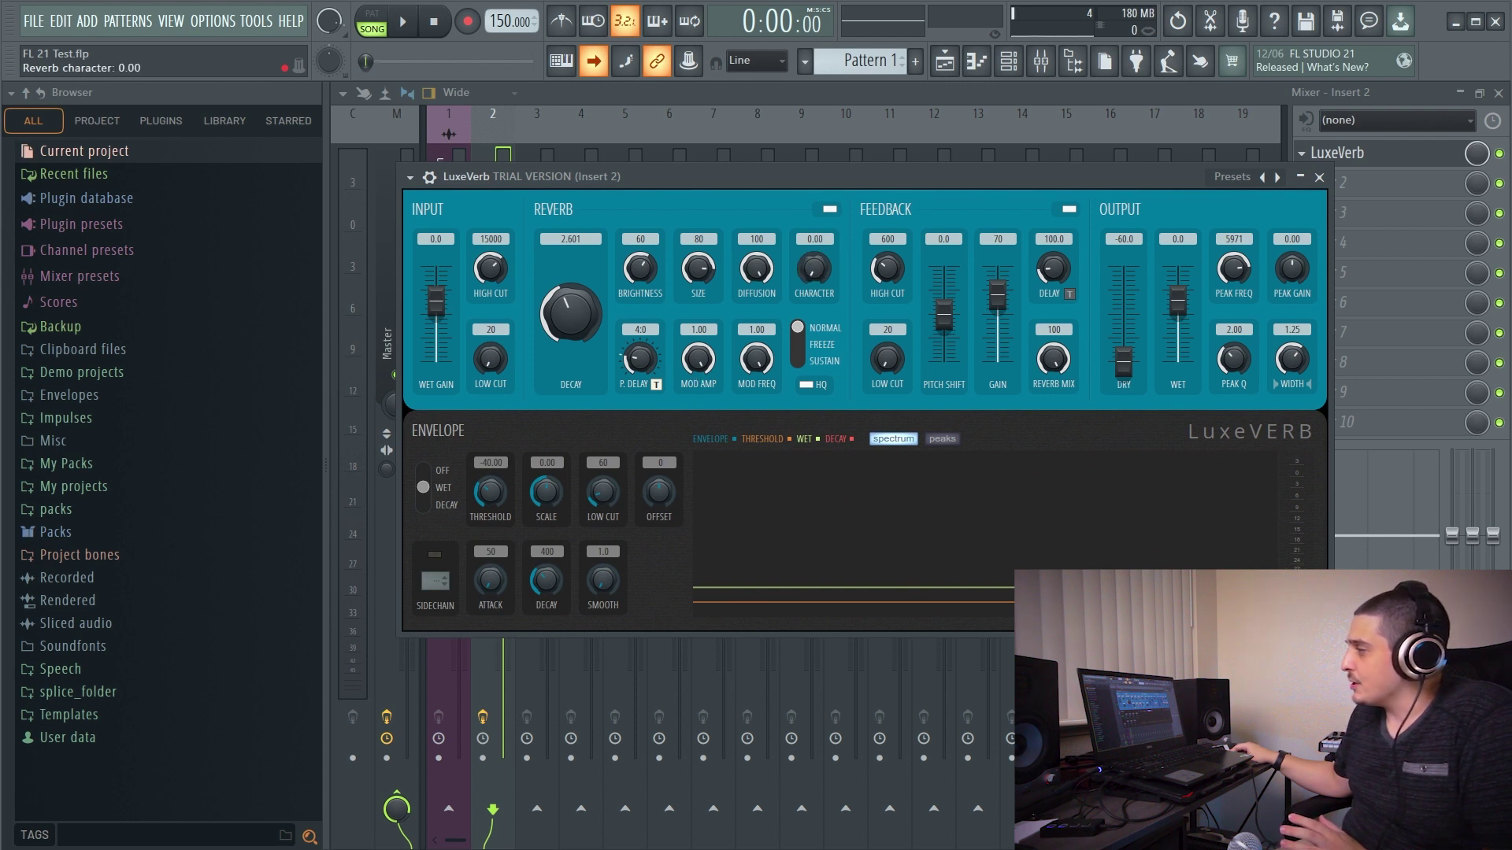
left_click_drag(813, 267, 814, 237)
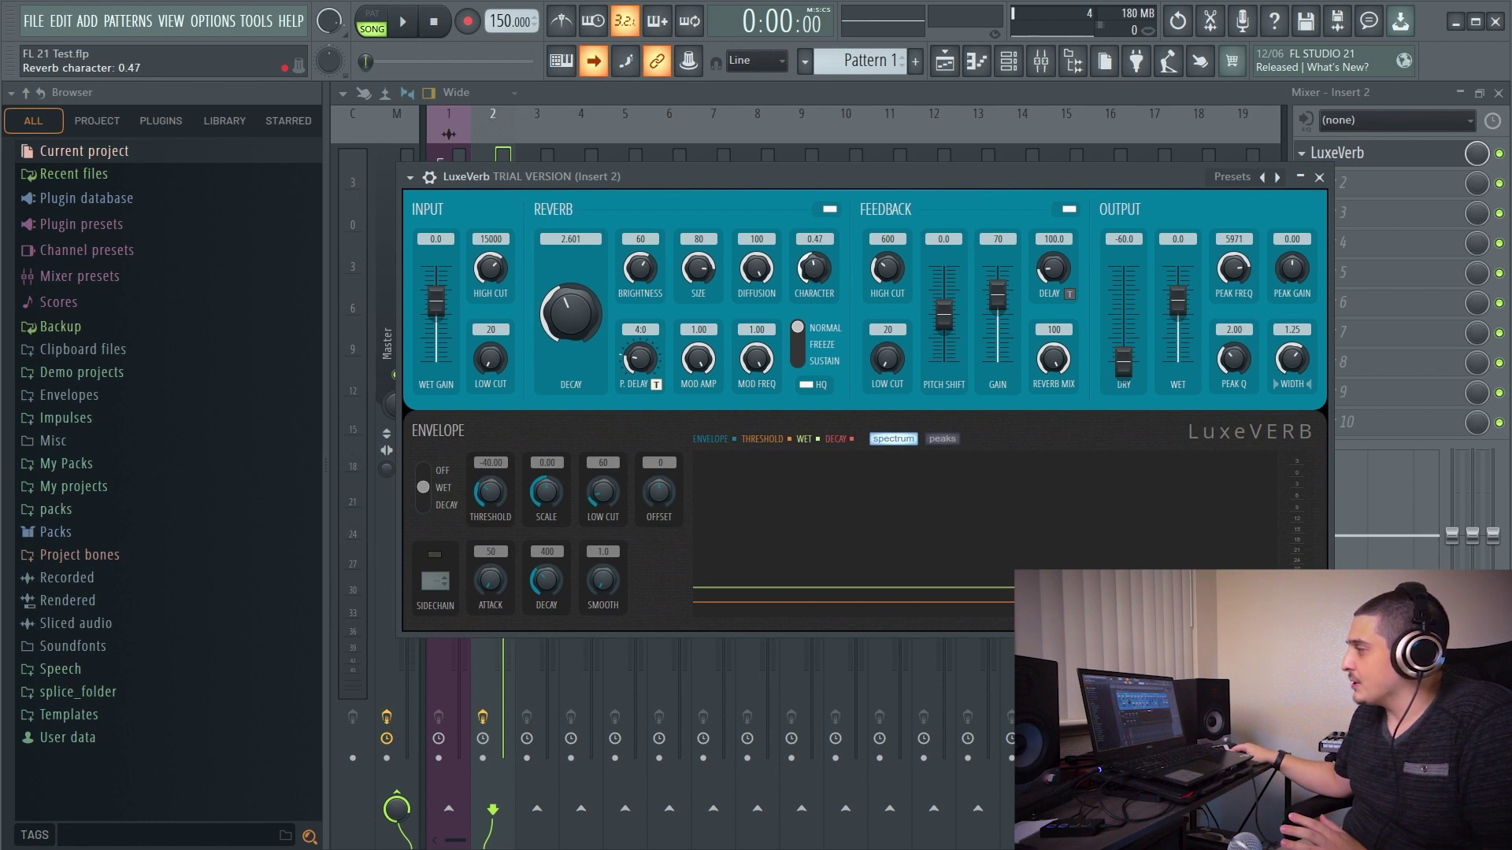
key("space")
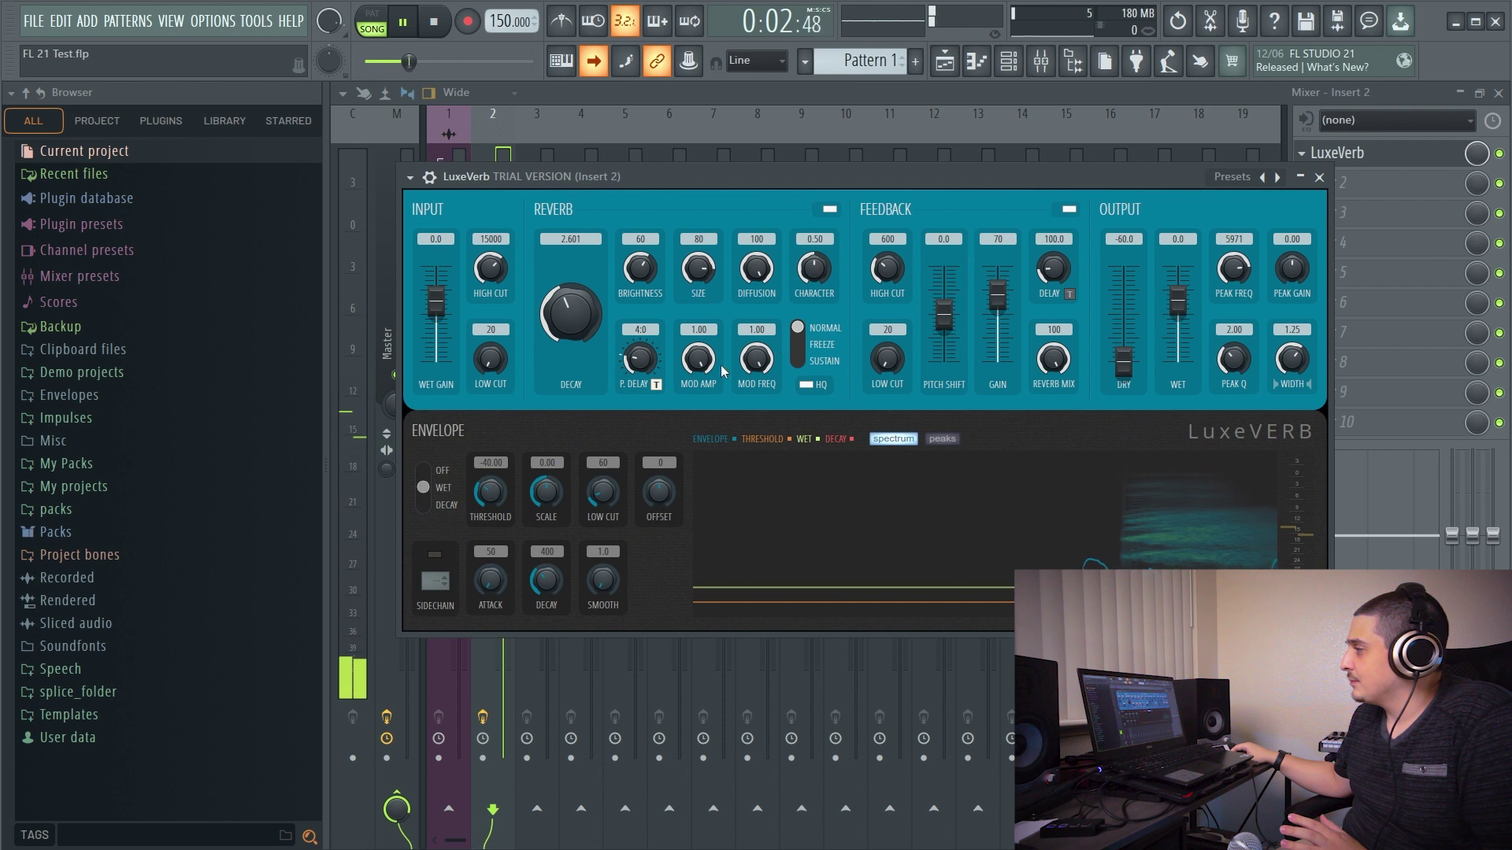
Step: Settle mod amount at 0.29 and mod freq at 0.90 Hz, auditioning with playback
left_click_drag(698, 359, 698, 400)
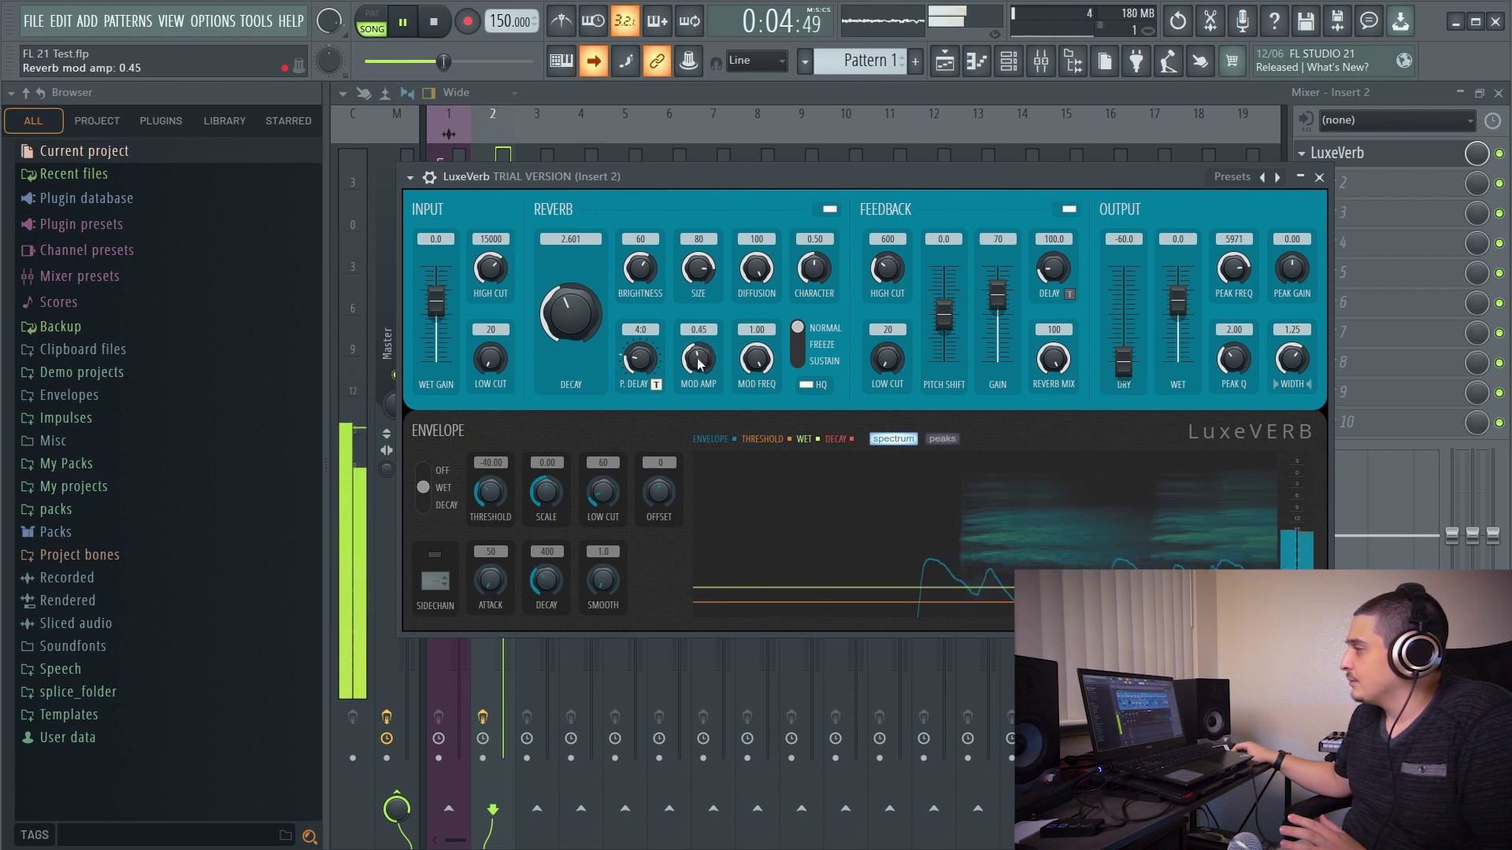
left_click_drag(756, 359, 756, 368)
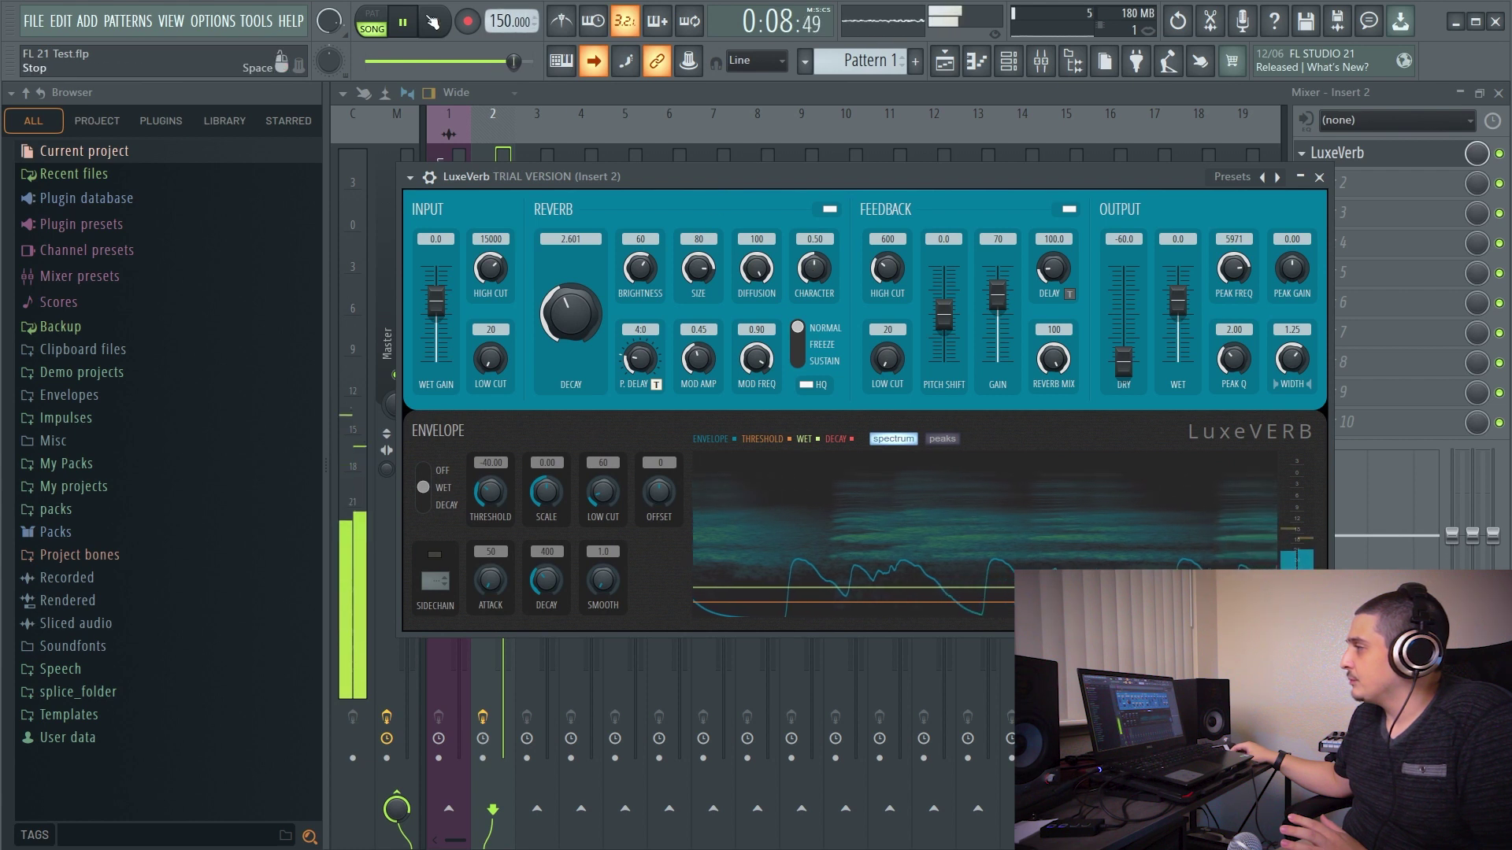
key("space")
left_click_drag(711, 343, 711, 356)
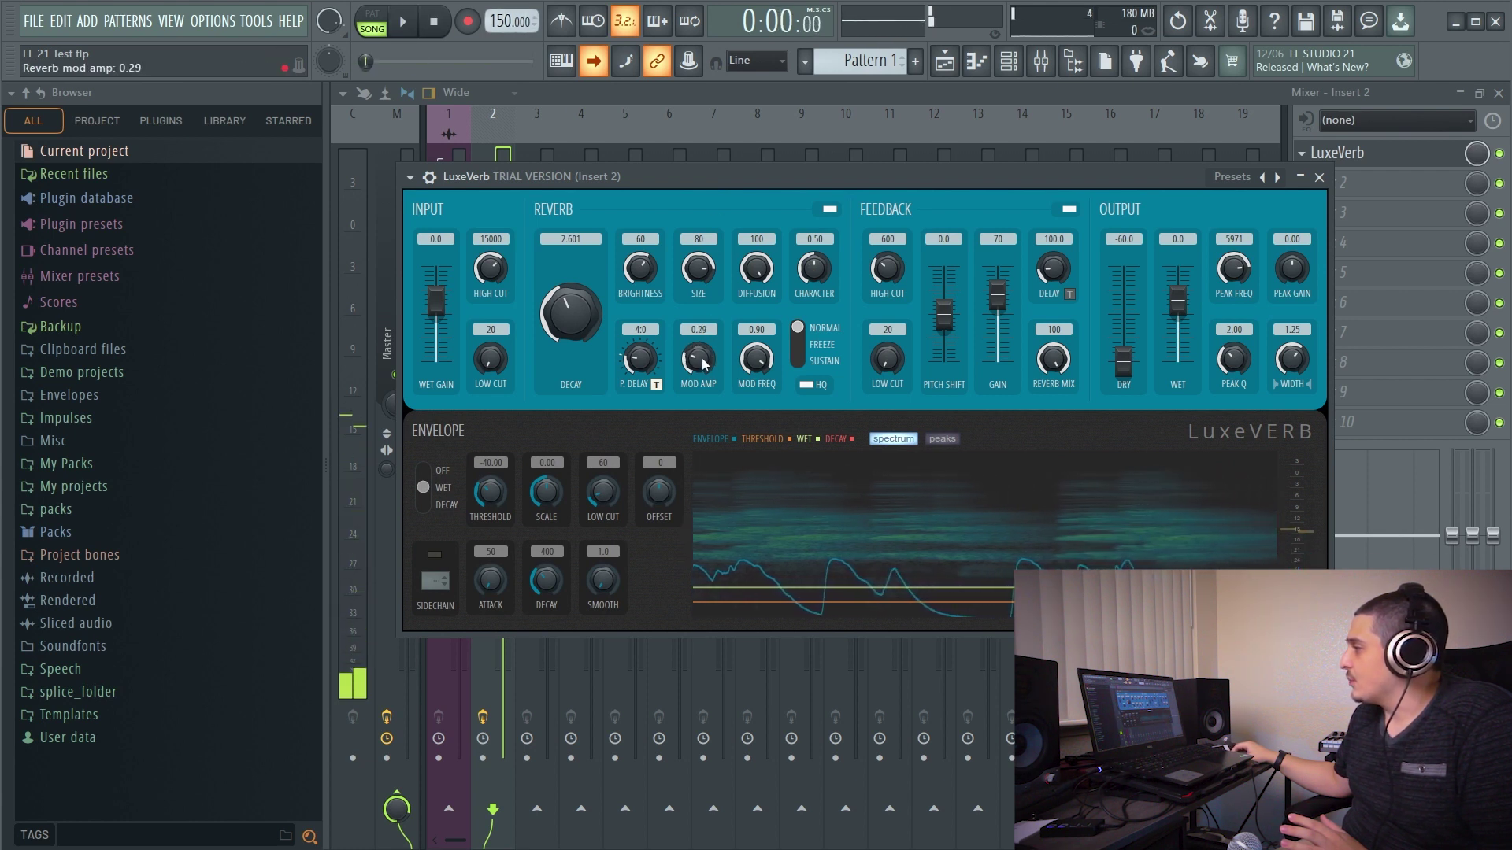
key("space")
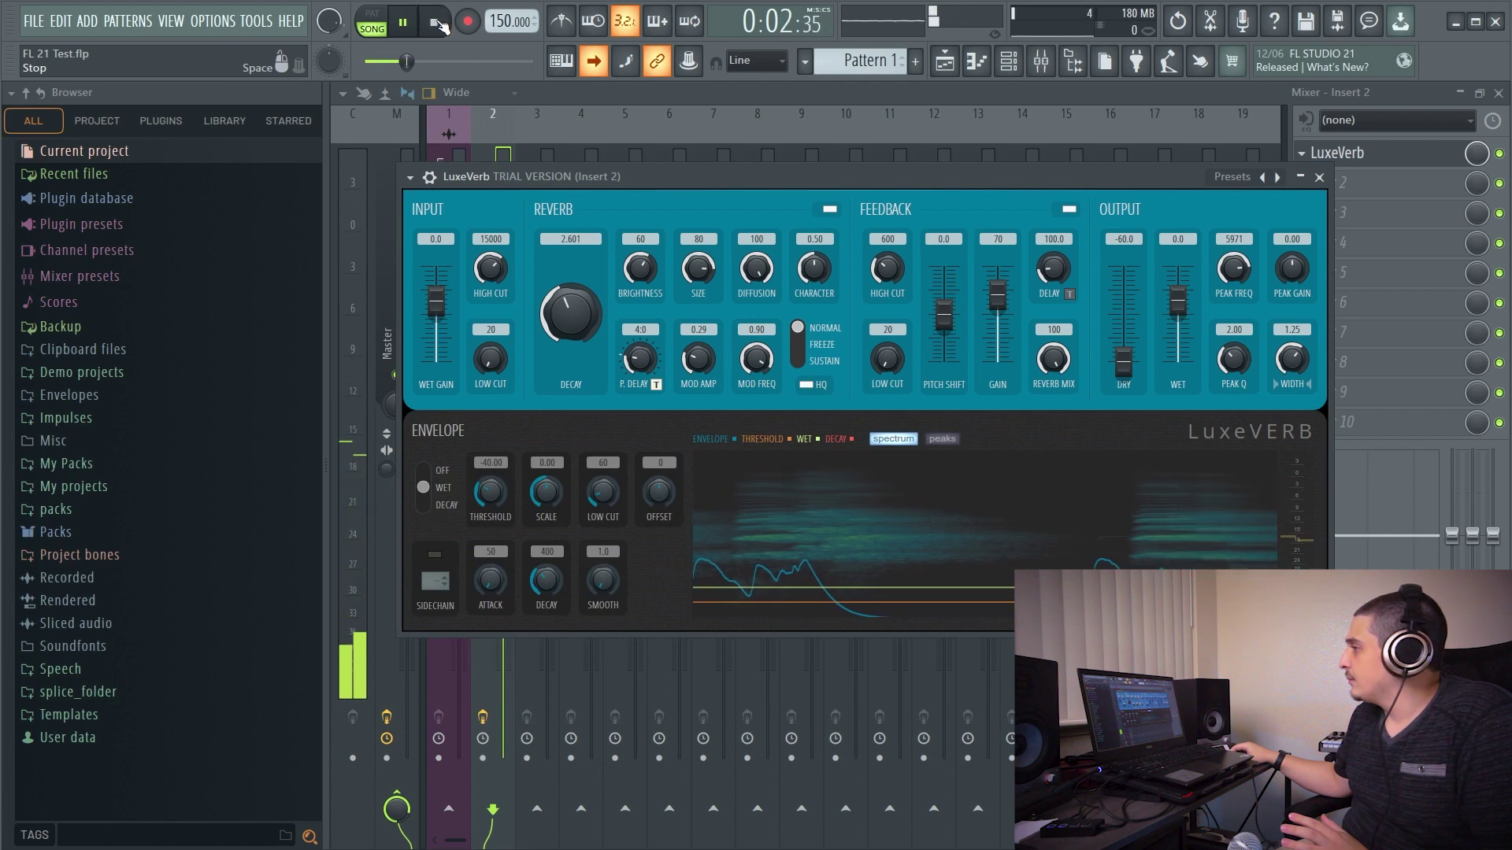
left_click(433, 25)
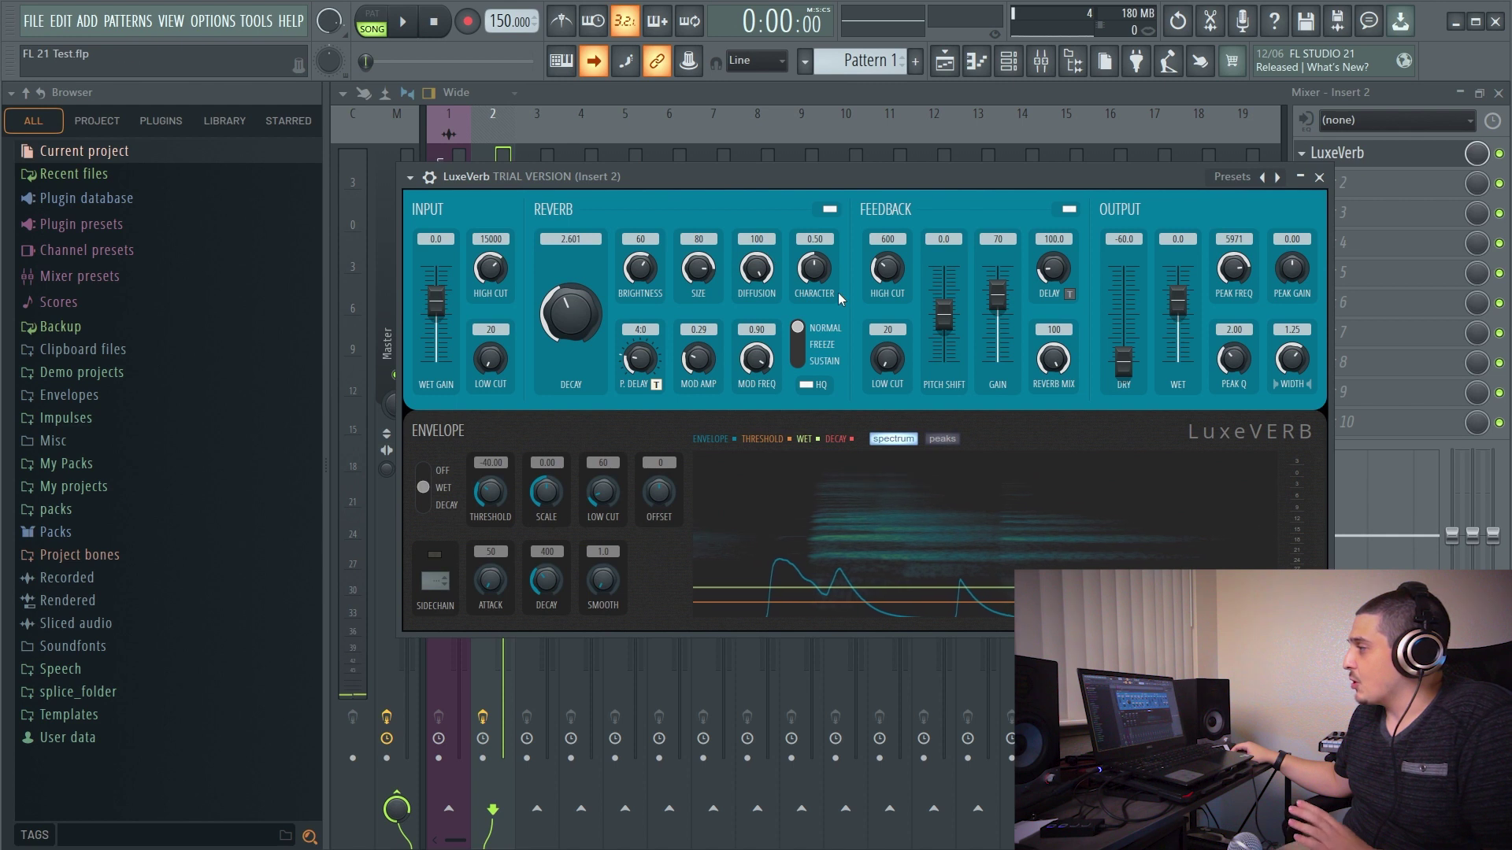
key("space")
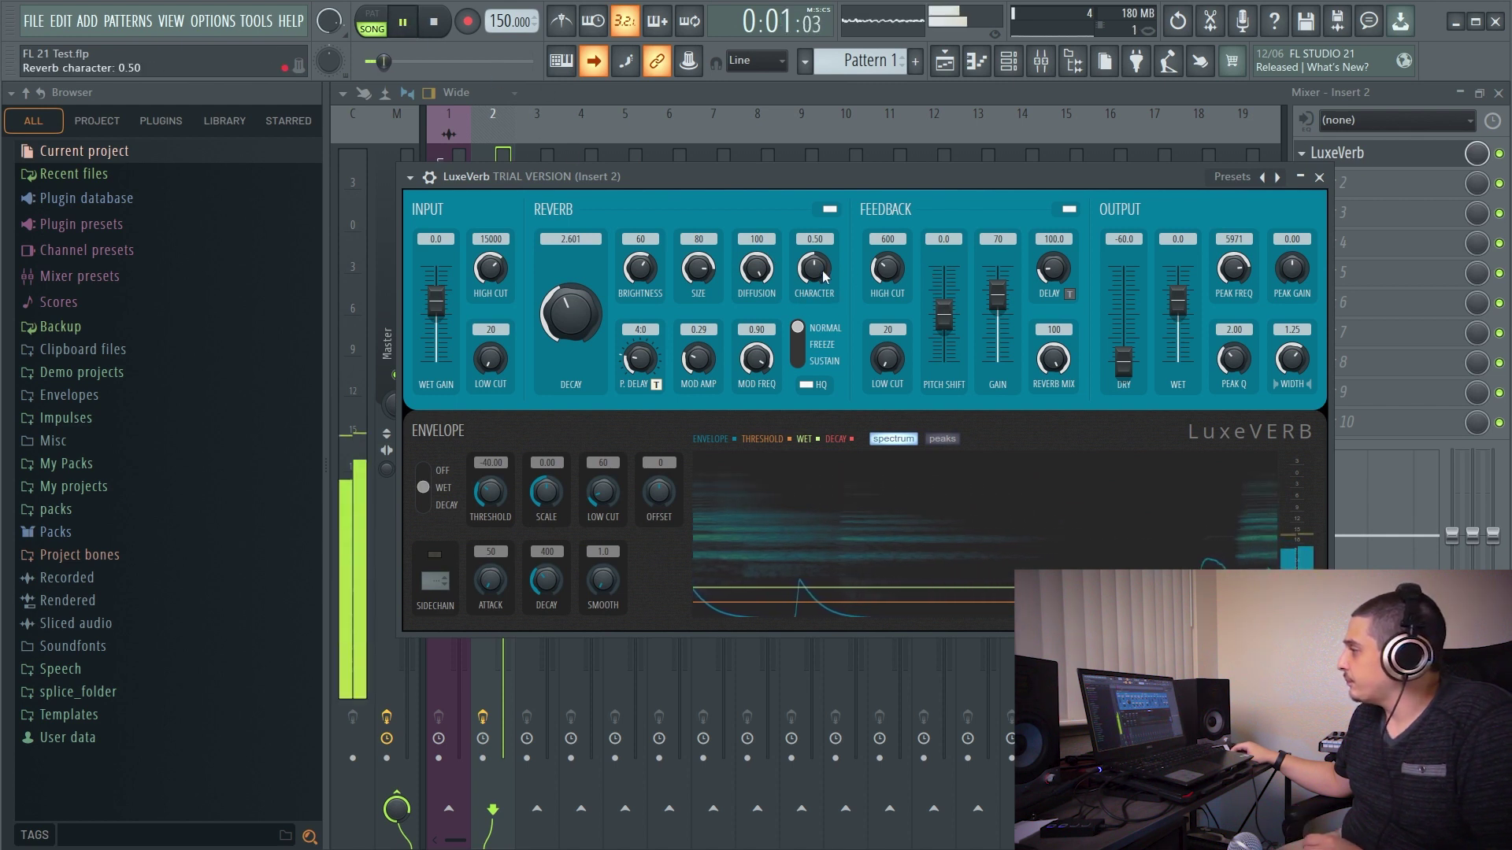
left_click_drag(815, 273, 815, 331)
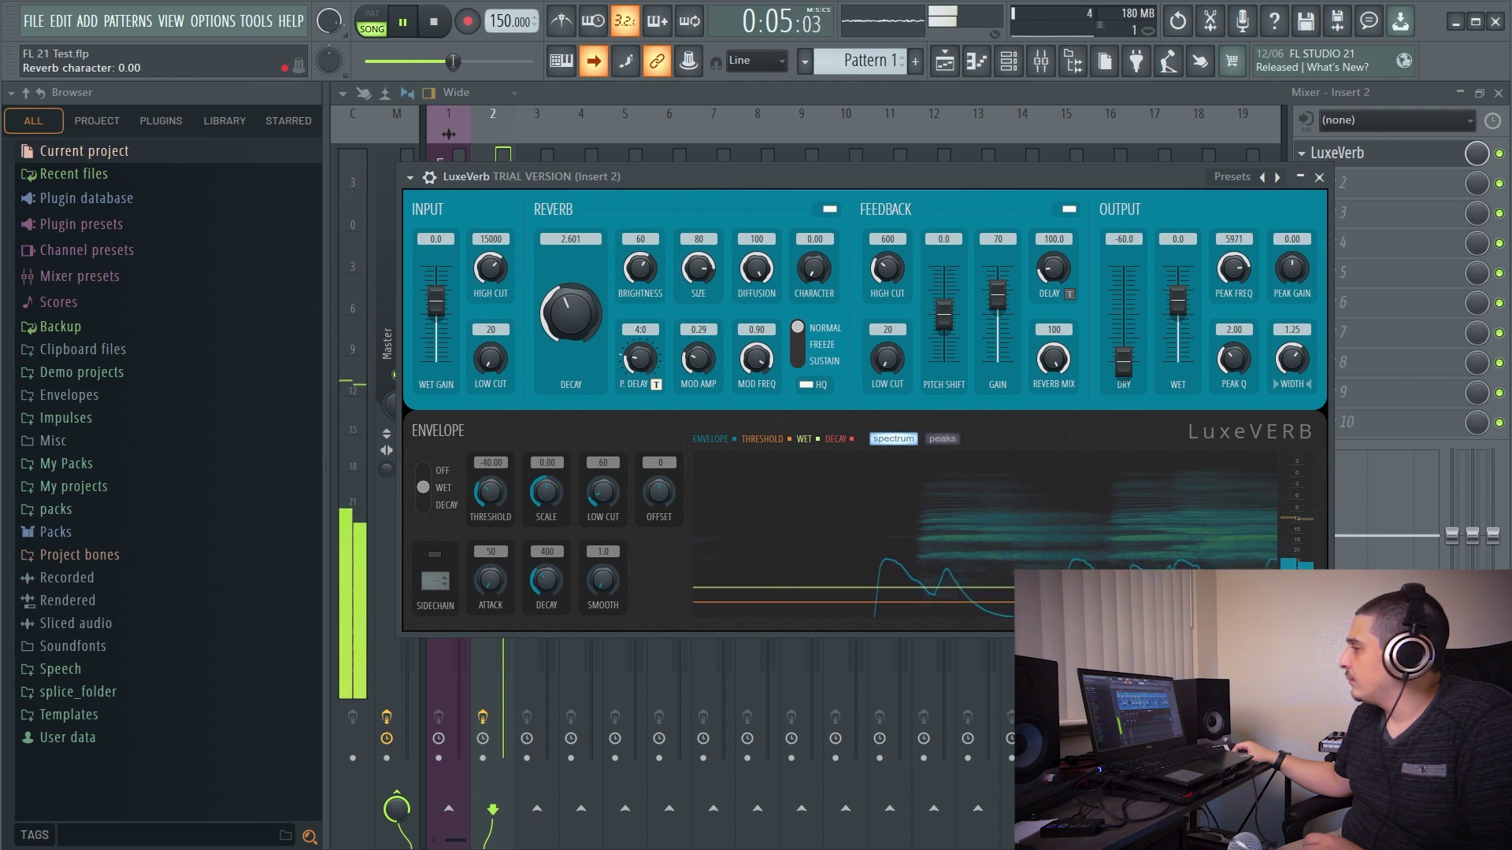
left_click_drag(815, 331, 815, 220)
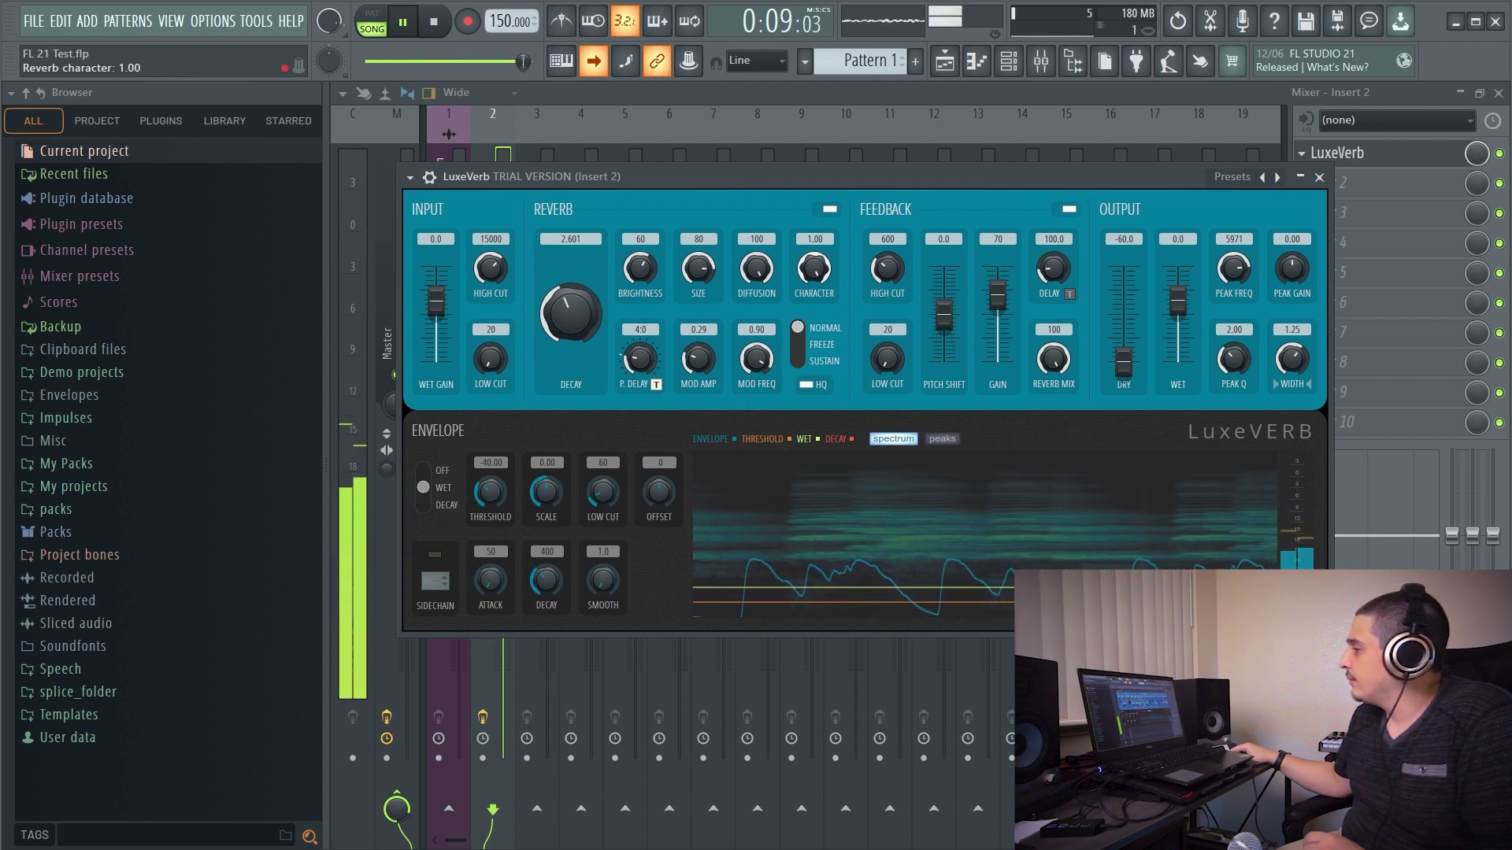
left_click_drag(815, 220, 815, 275)
key("space")
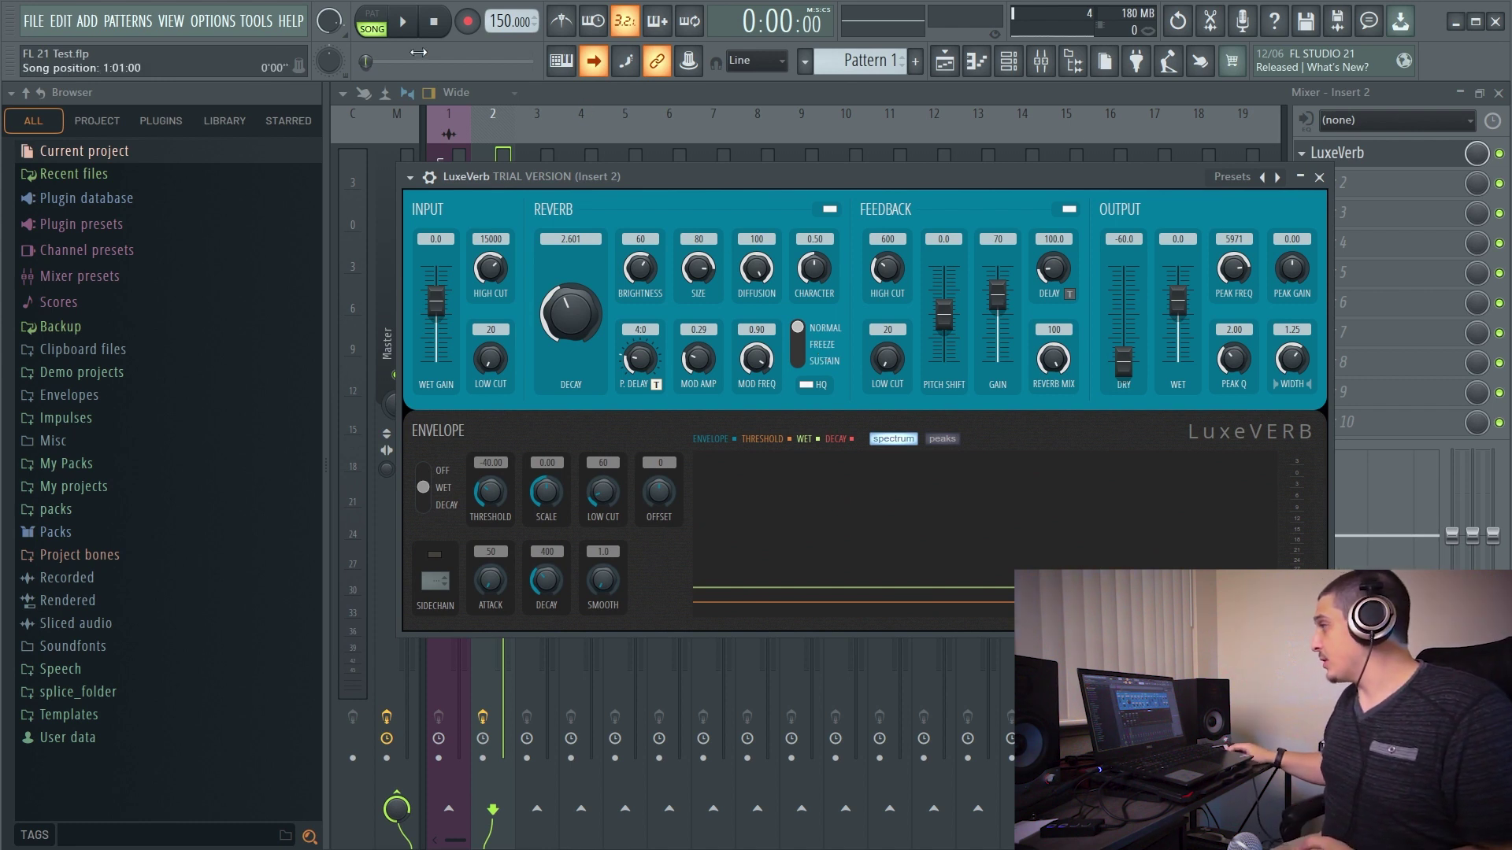
Step: Audition the reverb in freeze mode and then in sustain mode during playback
key("space")
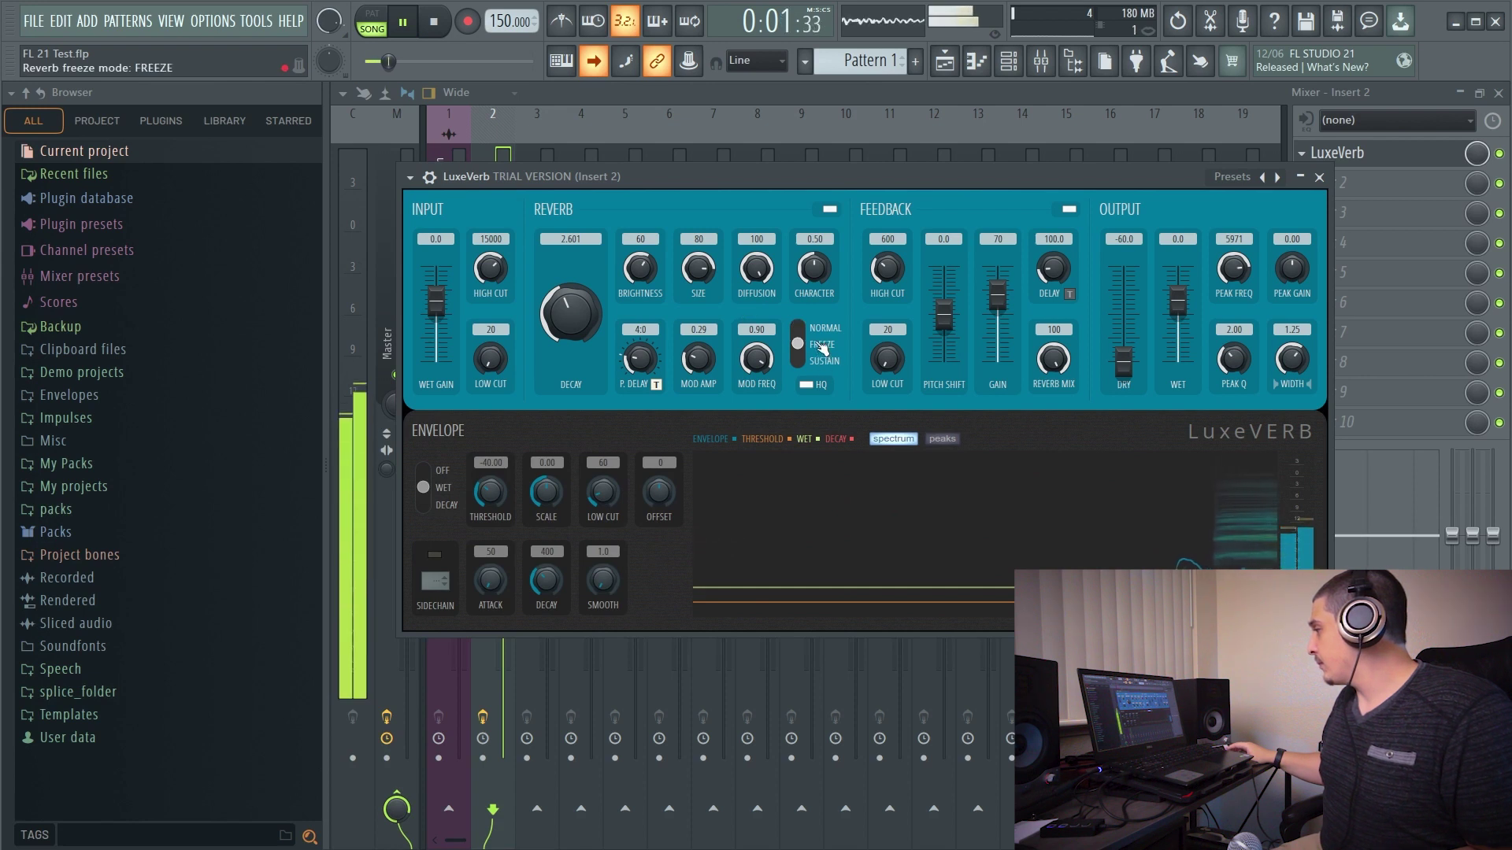
left_click(825, 351)
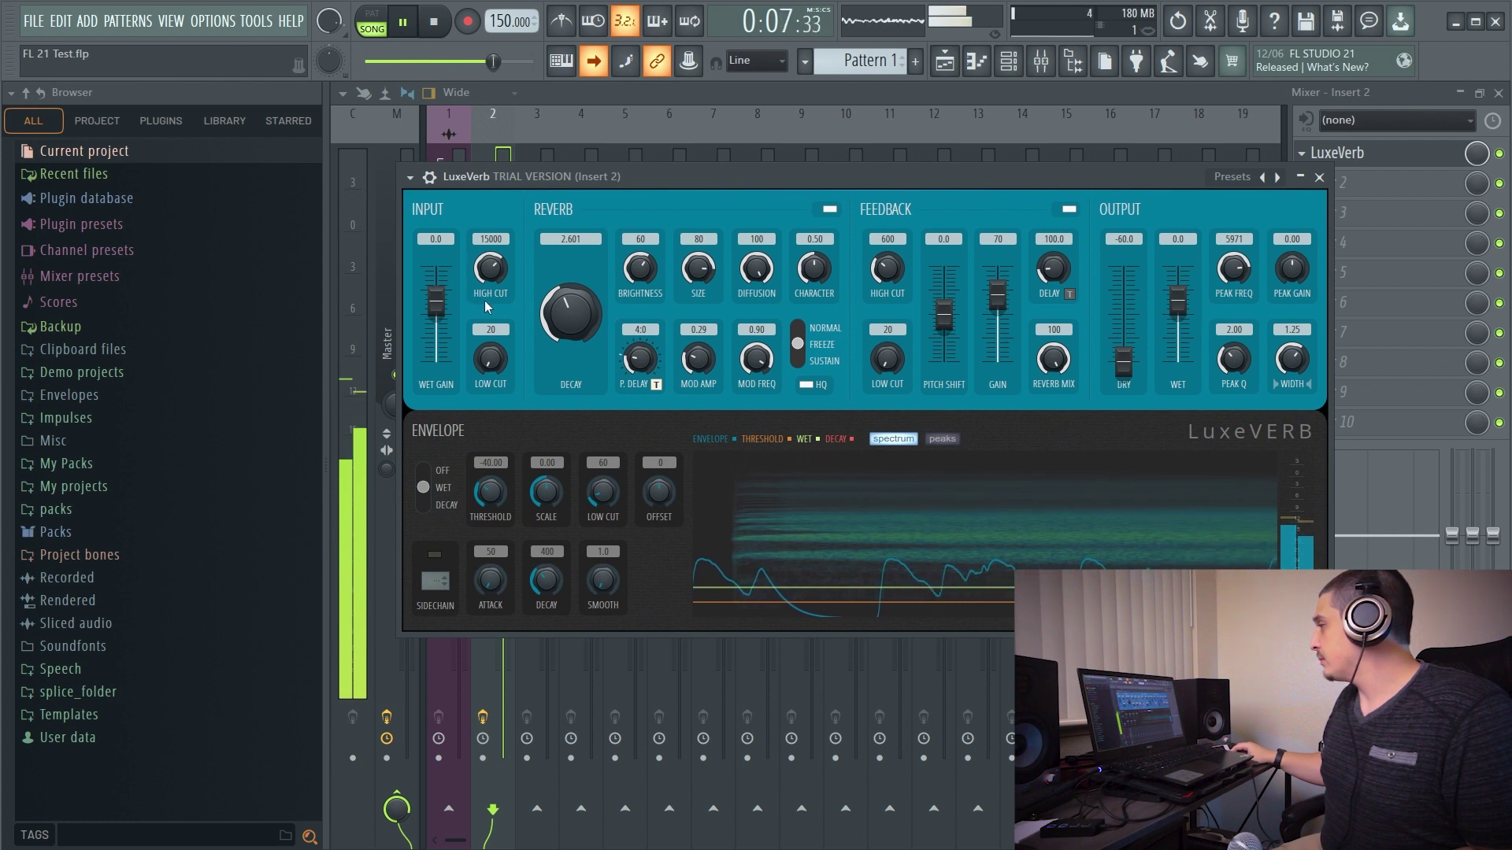
key("space")
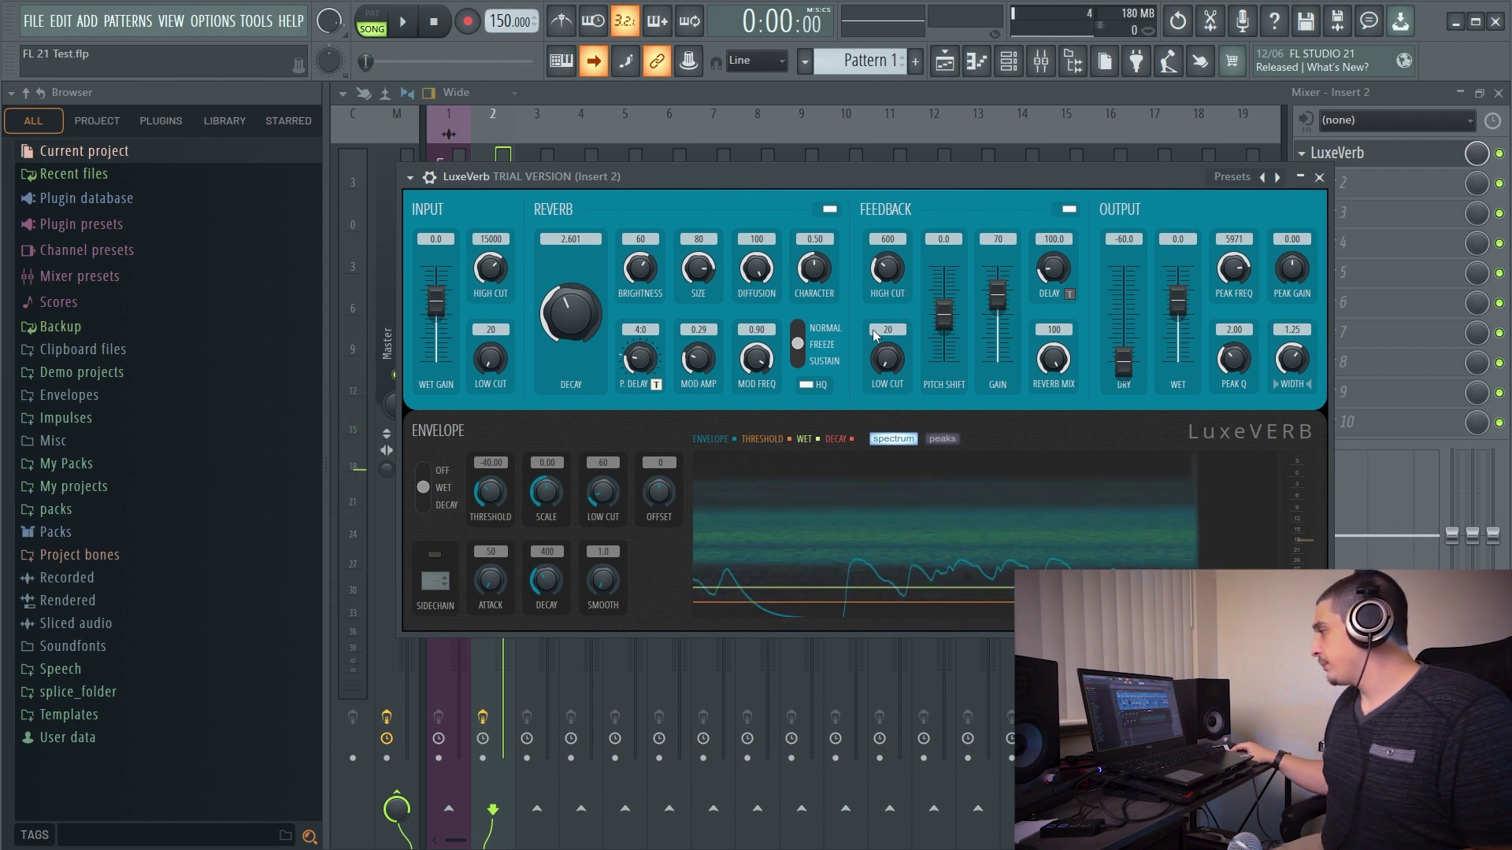
left_click(815, 370)
key("space")
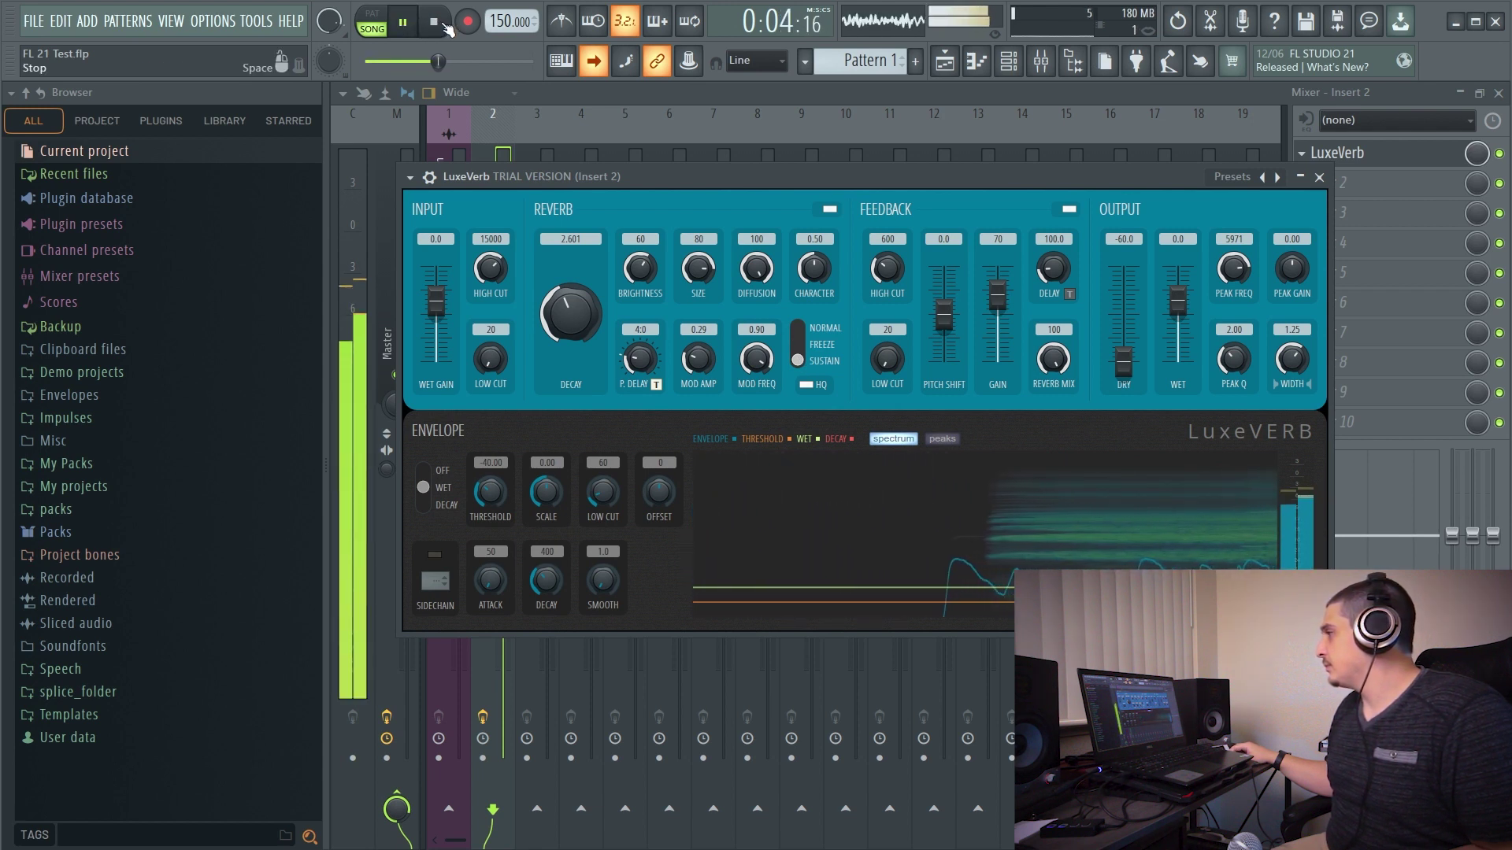
left_click(443, 26)
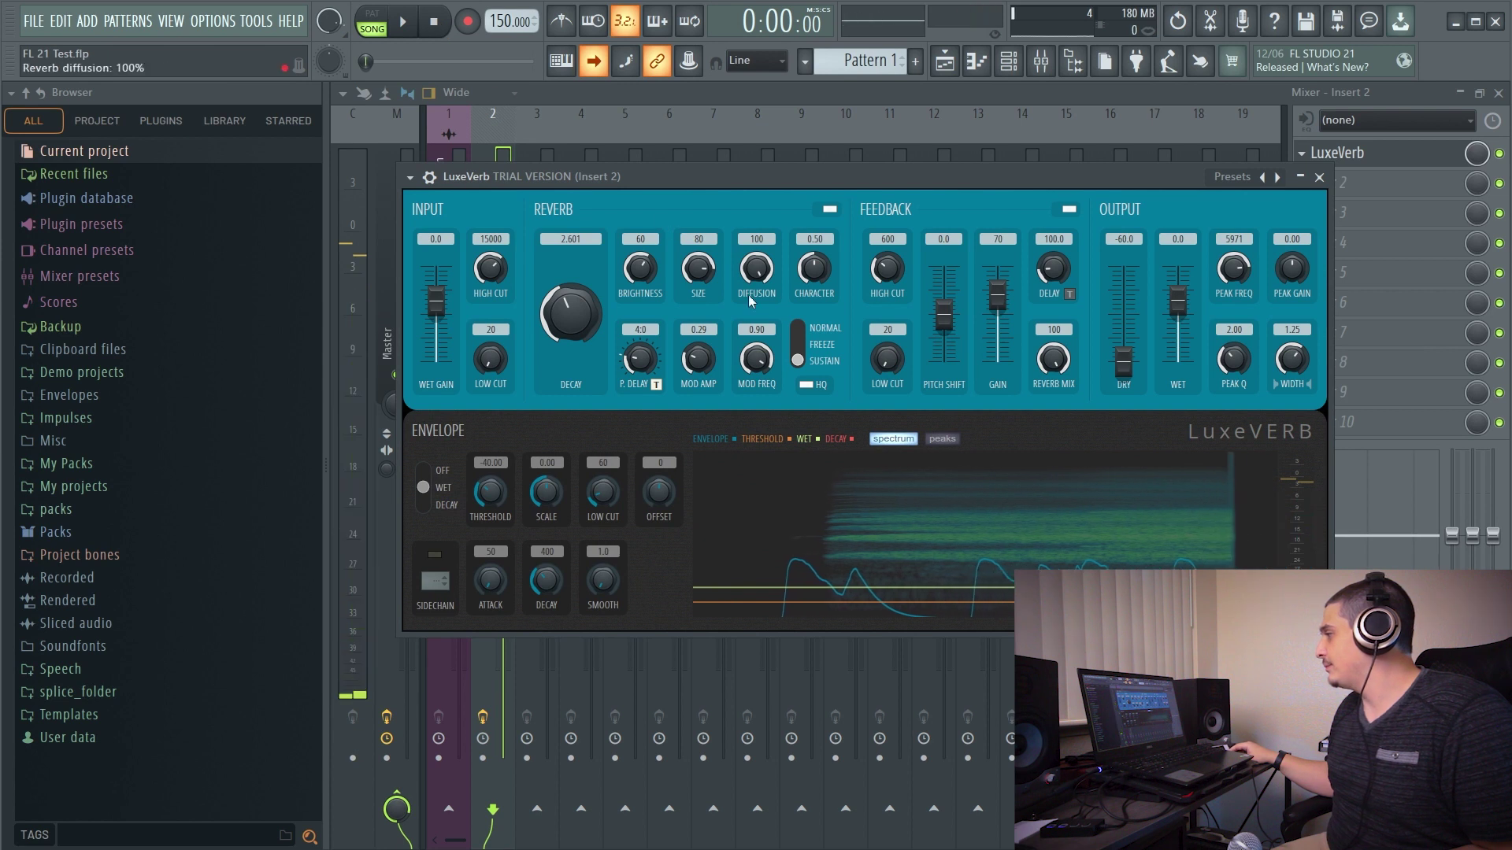
Step: Return the reverb from freeze to normal mode and enable HQ processing
left_click(803, 356)
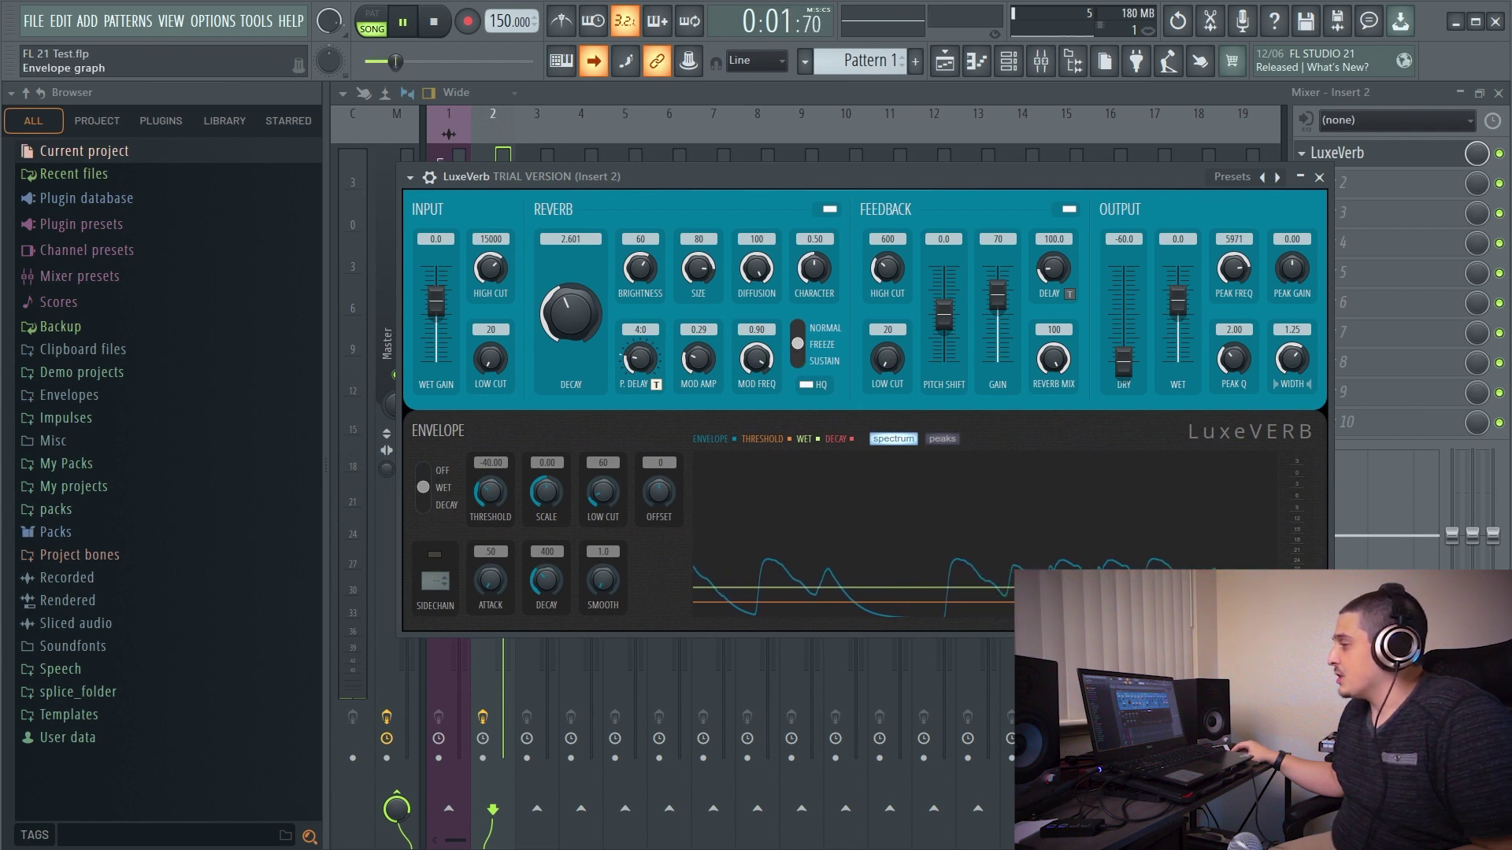
left_click(434, 24)
left_click(797, 329)
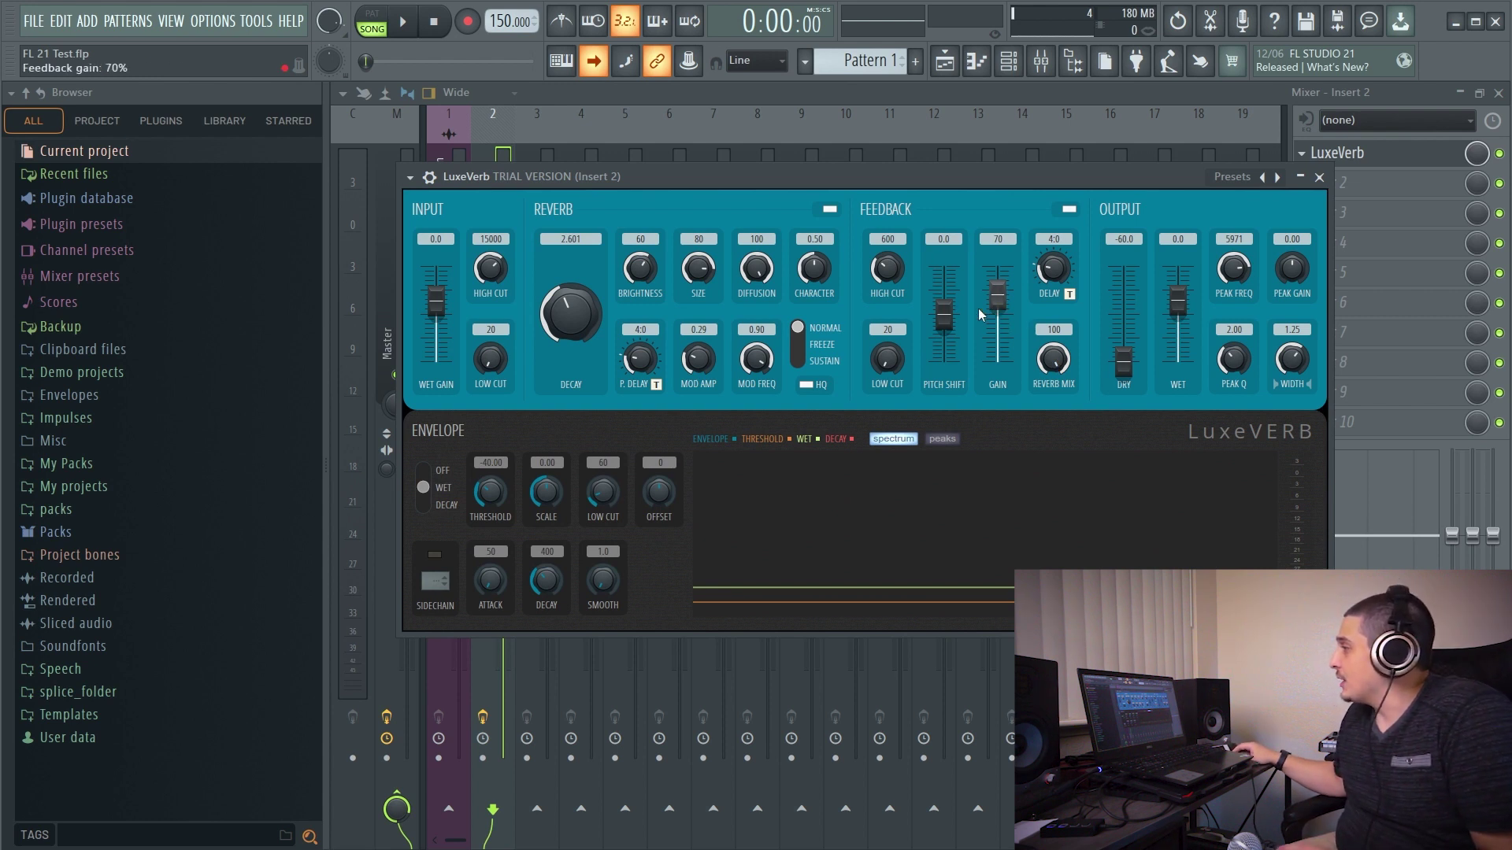
Step: While playing, set feedback gain to 87 and sweep pitch shift to +12 then -12
key("space")
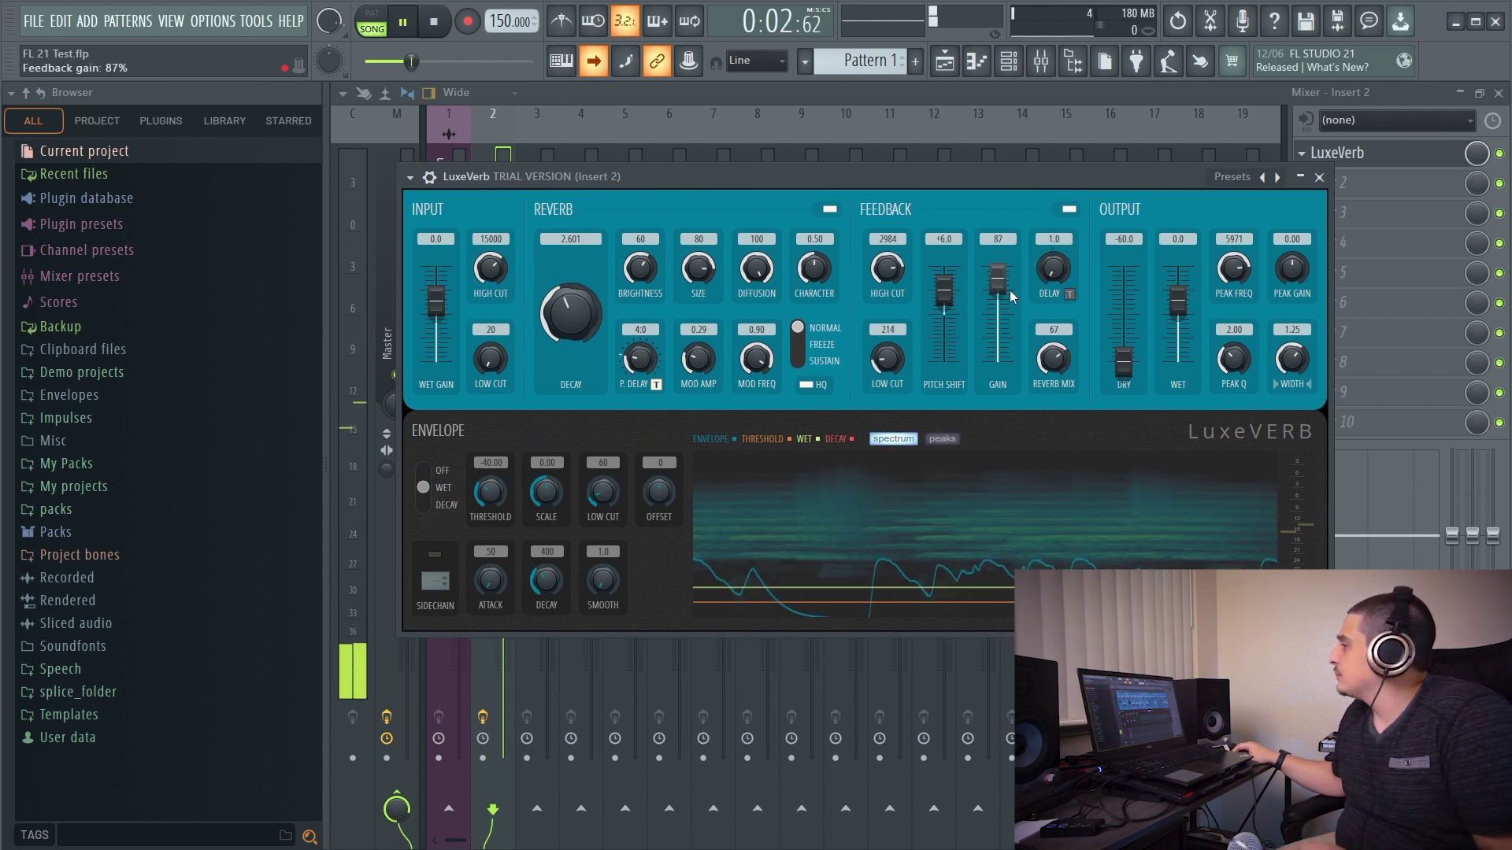
left_click_drag(996, 306, 996, 286)
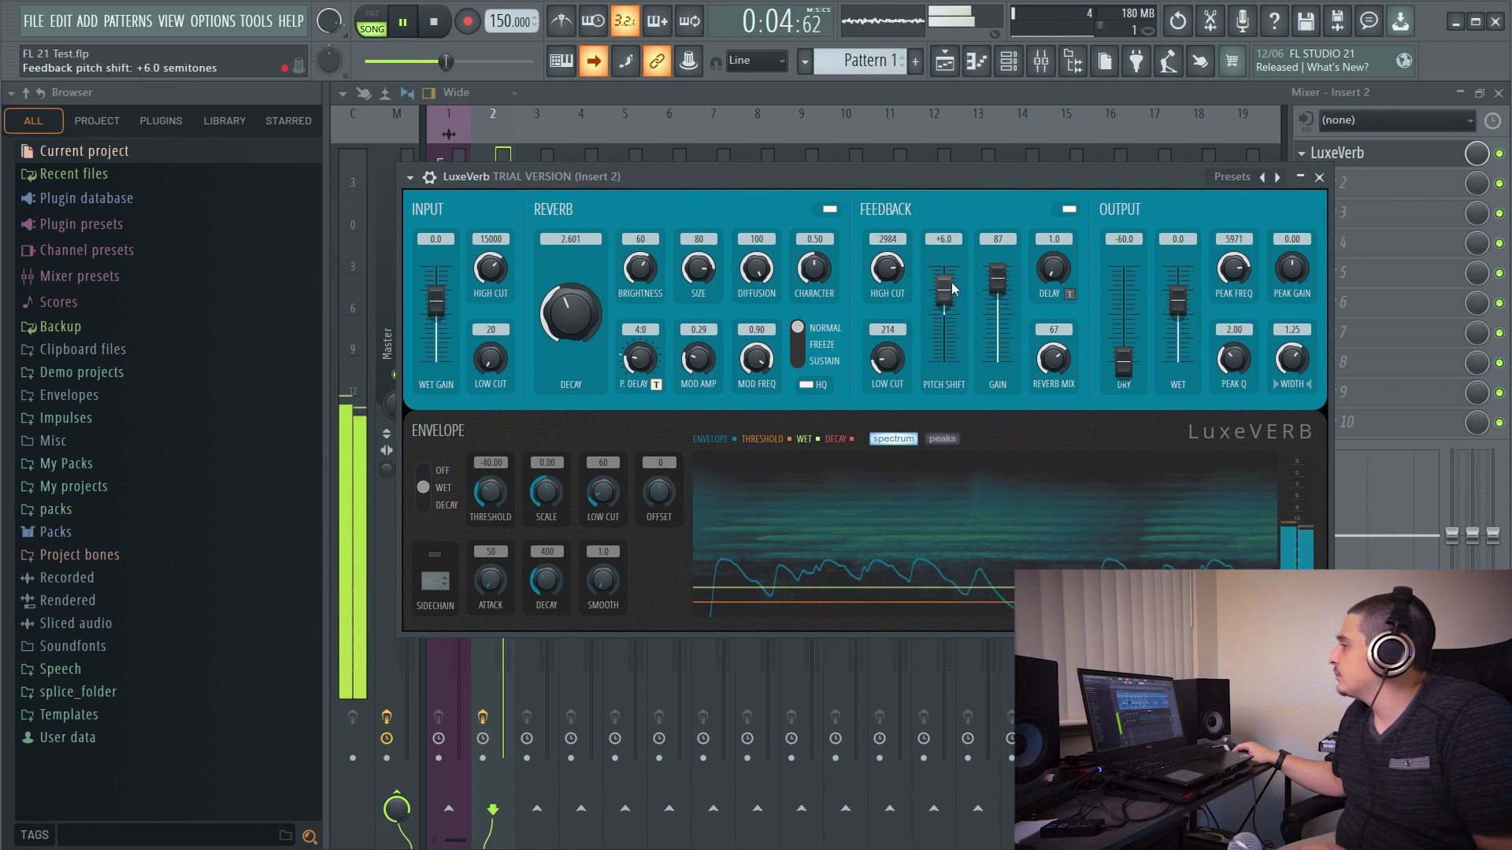
left_click_drag(943, 293, 943, 267)
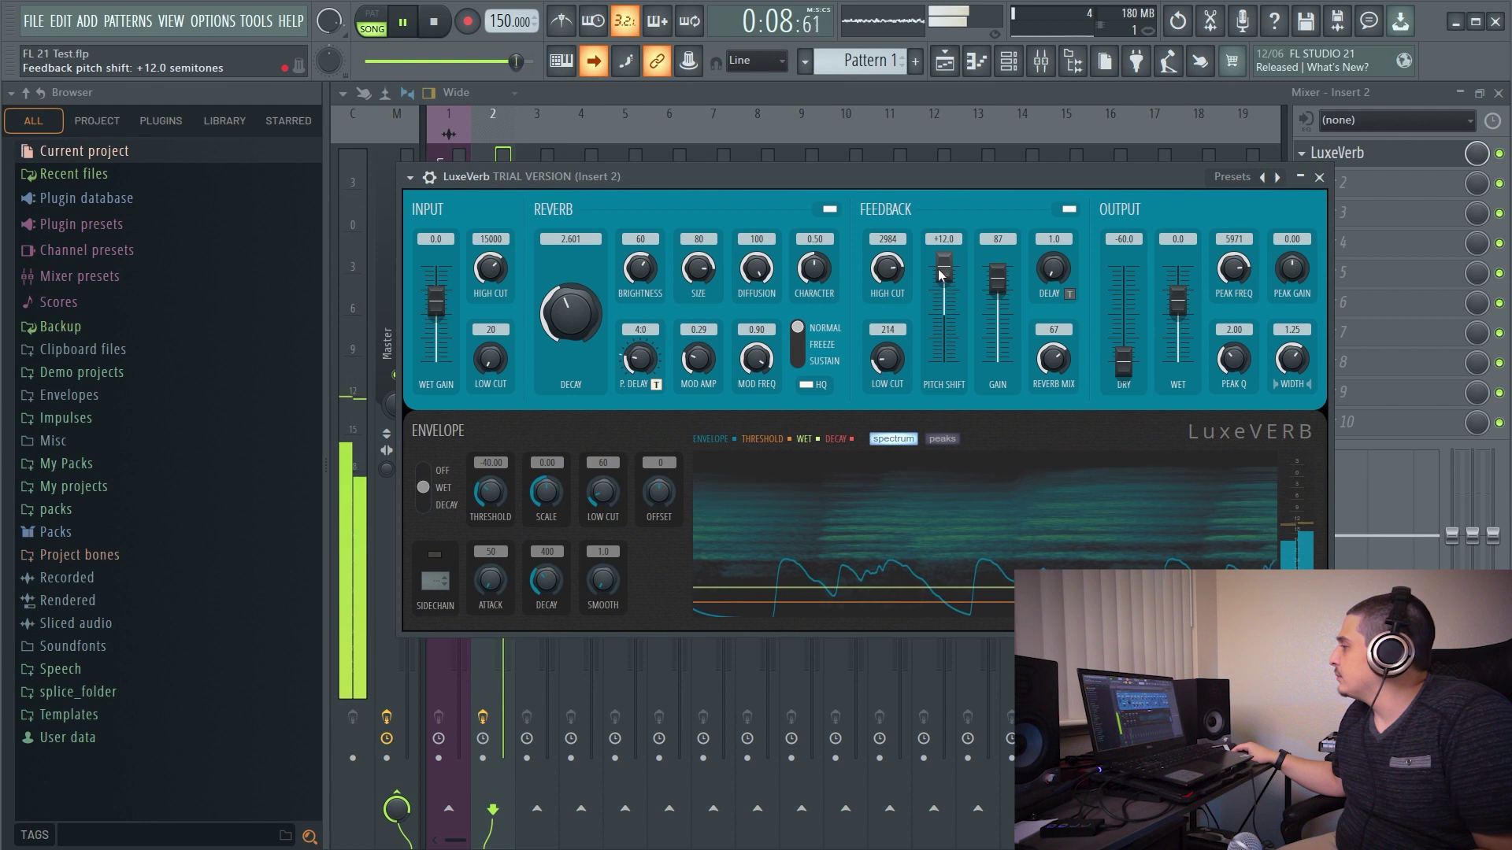
left_click_drag(944, 272, 944, 363)
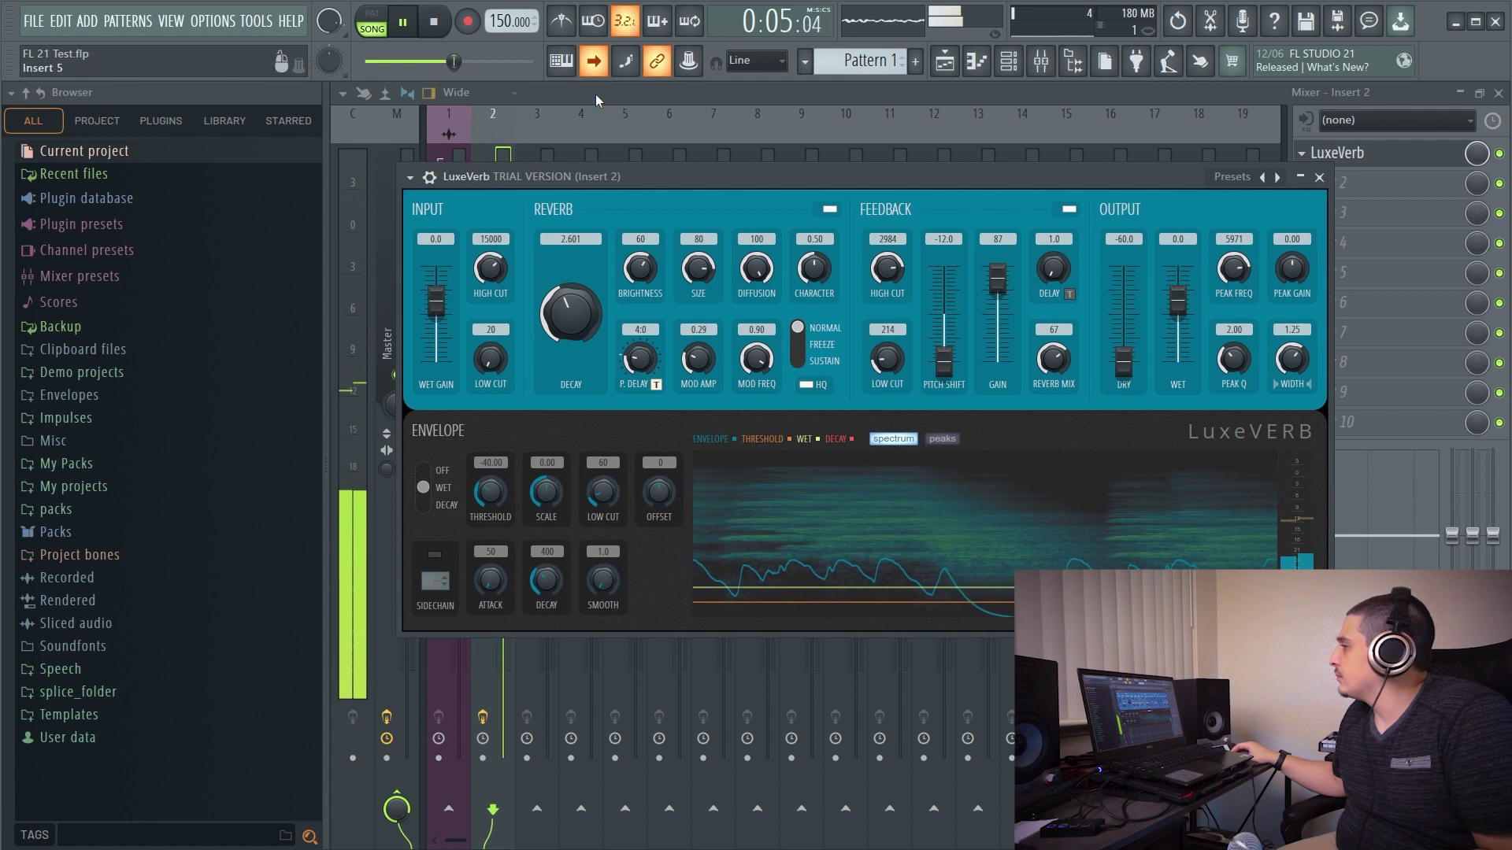
left_click_drag(444, 61, 479, 61)
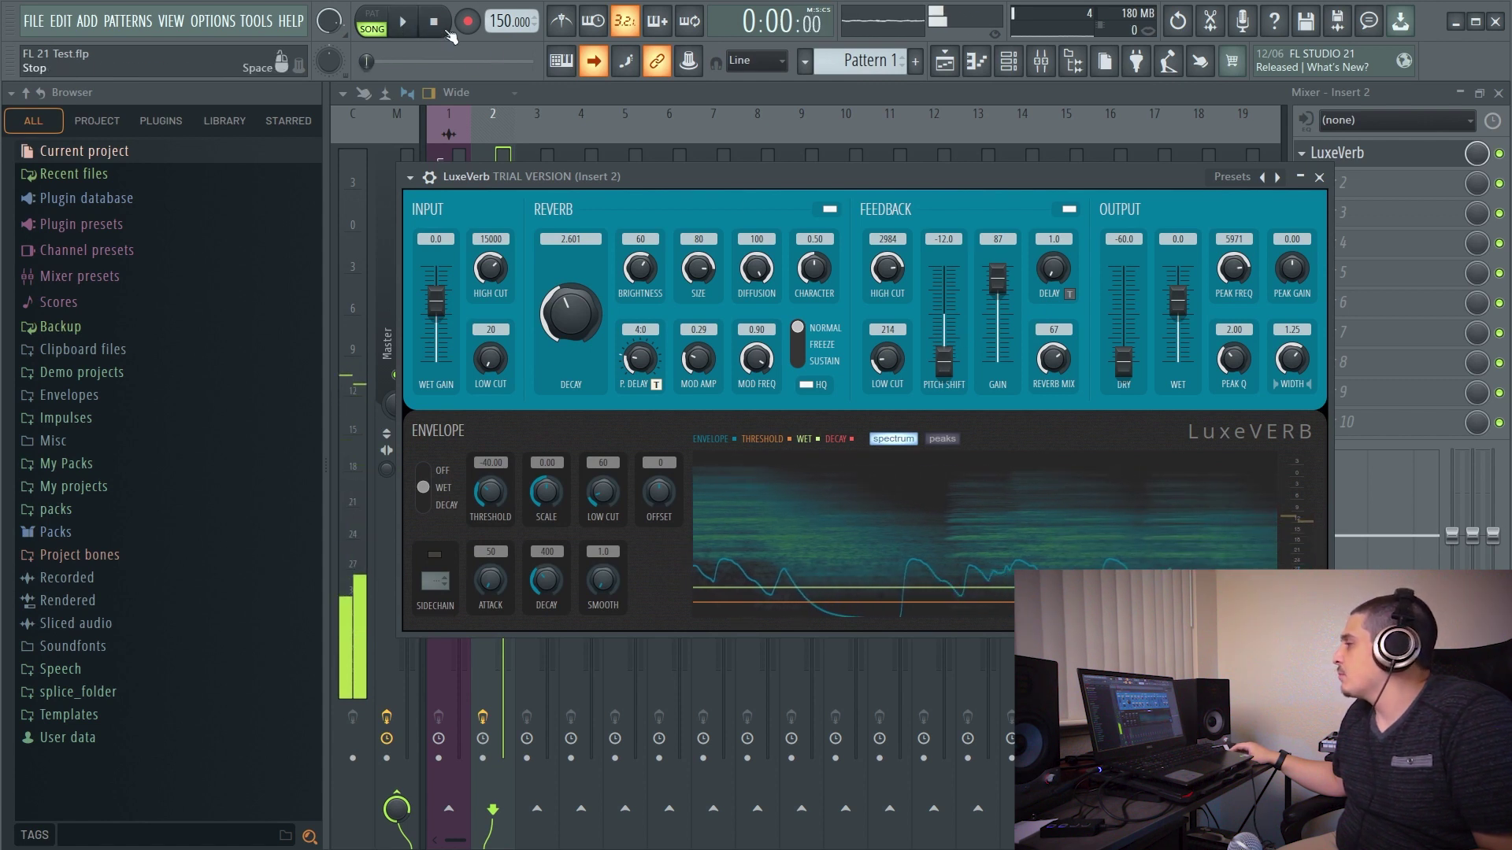
left_click(434, 23)
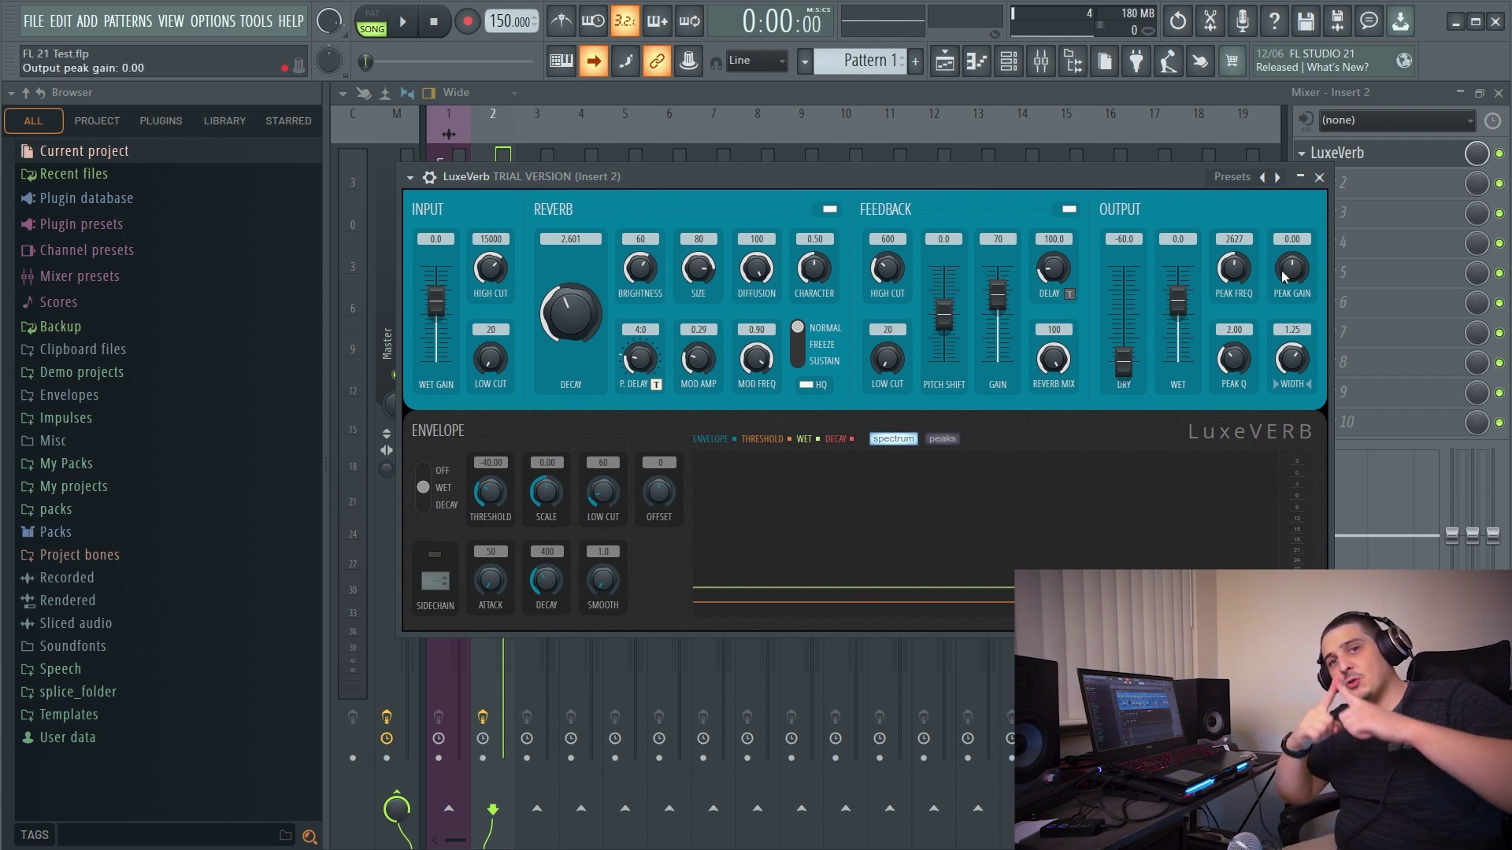
Step: Boost LuxeVerb's output peak gain up to about 9.11 while auditioning during song playback
left_click_drag(1284, 276, 1284, 260)
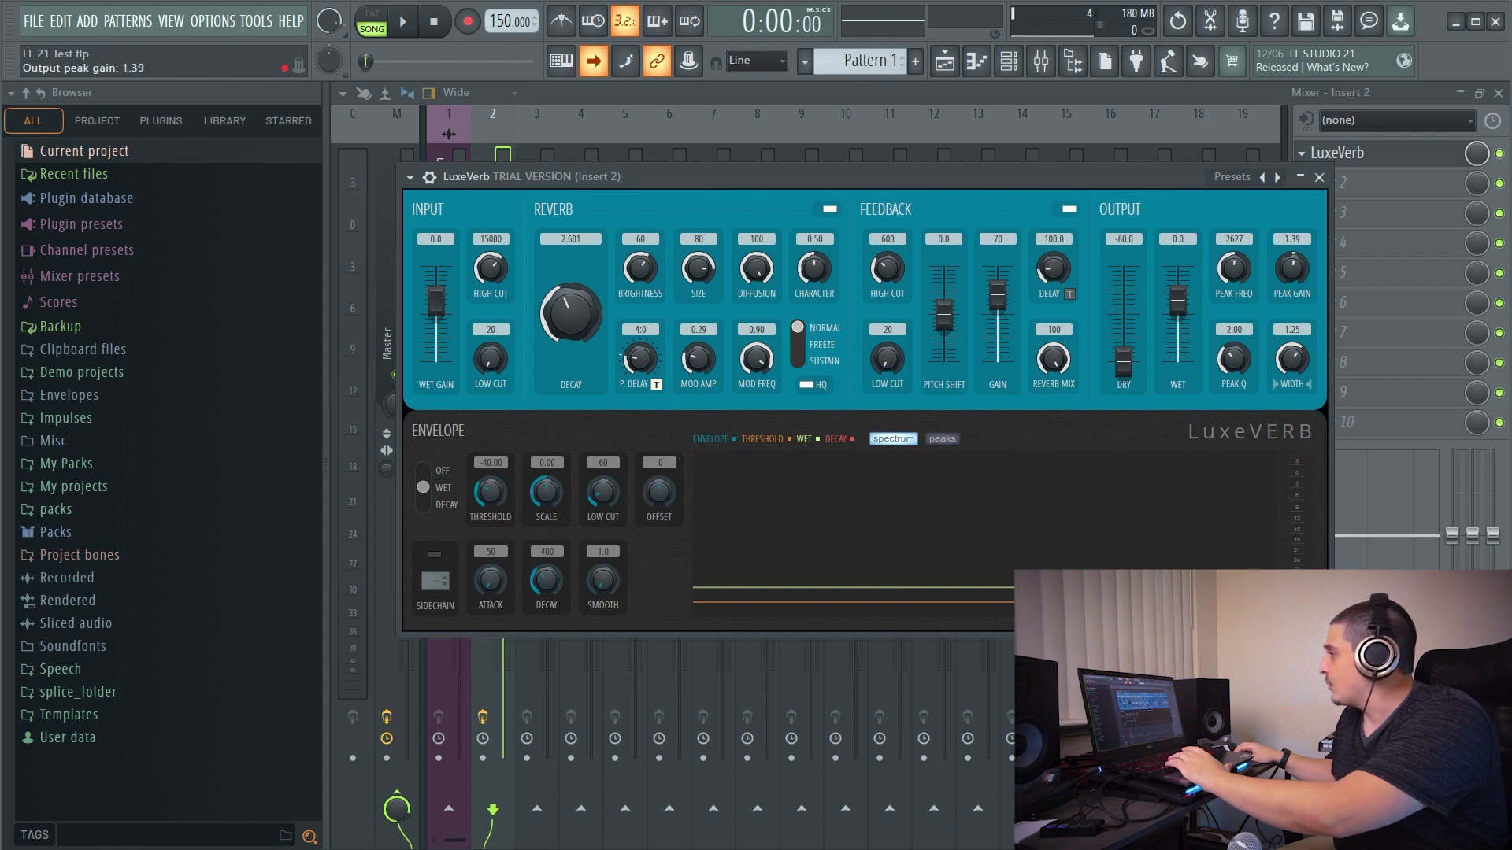
key("space")
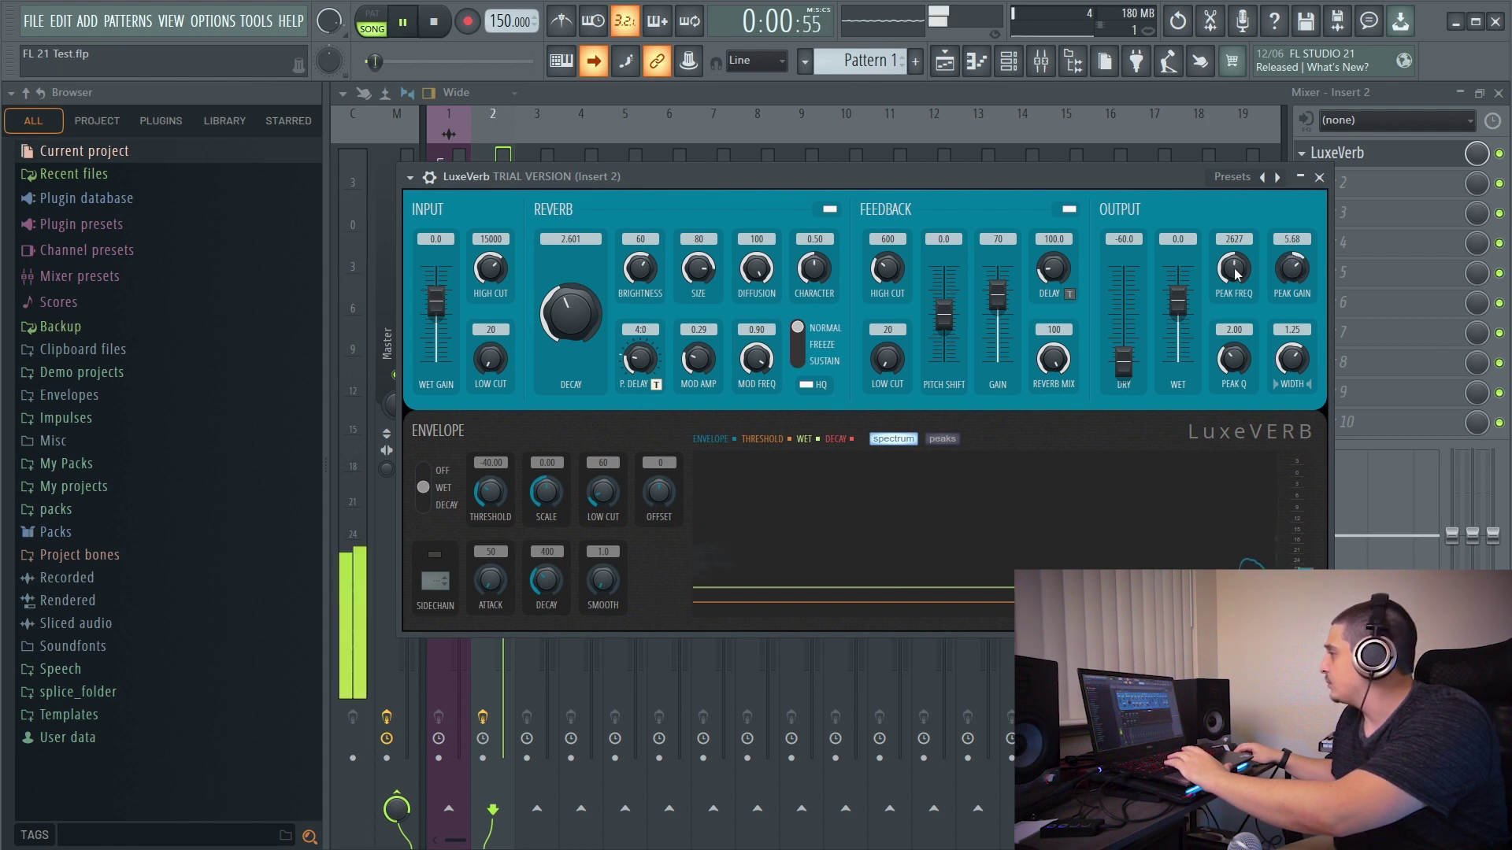
left_click_drag(1269, 279, 1305, 293)
key("space")
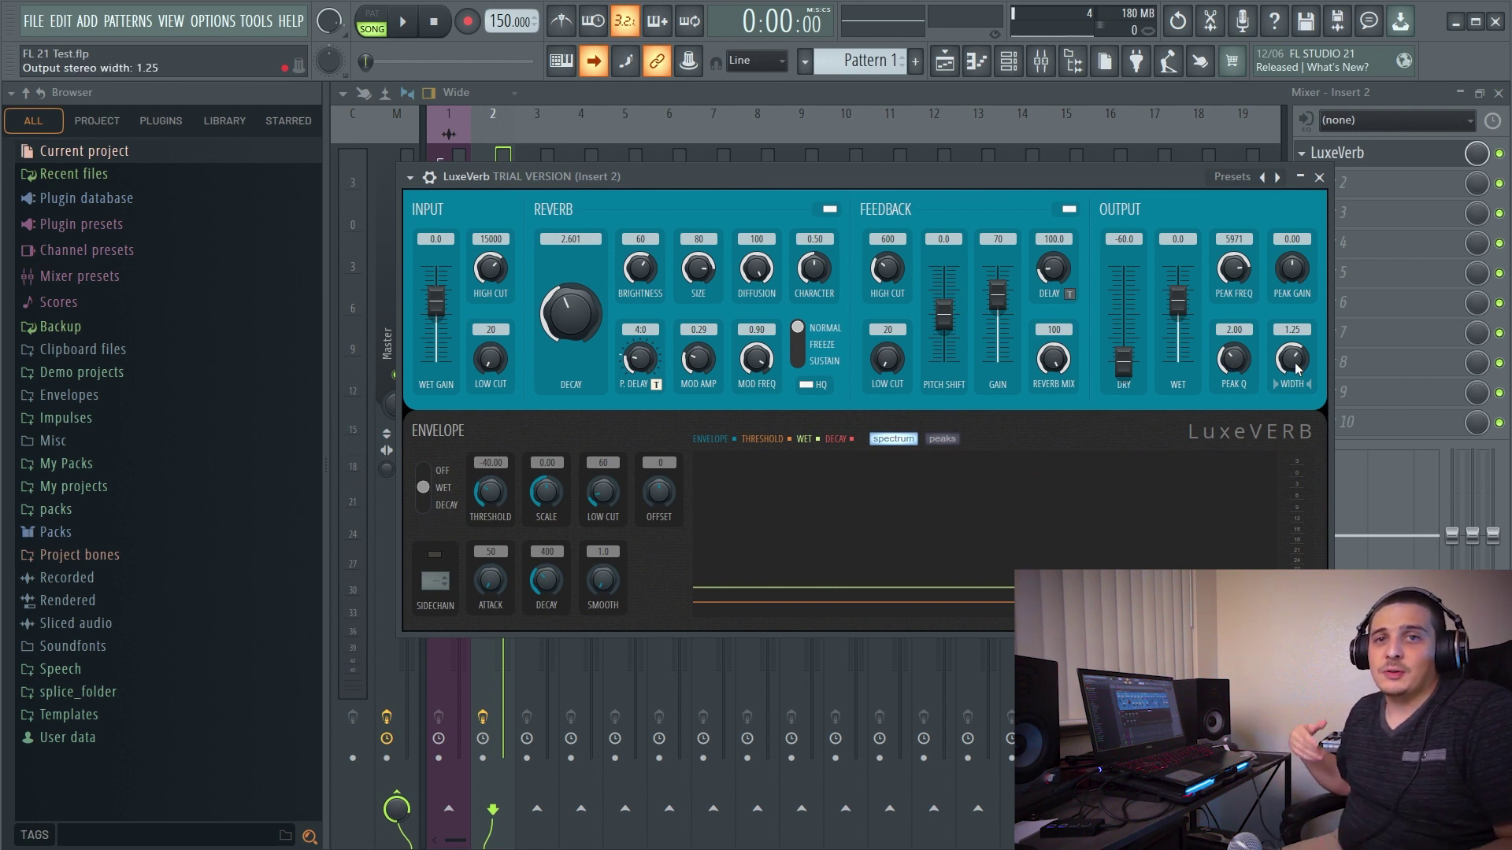
Step: Widen LuxeVerb's output stereo width from 1.61 to 2.00 while the song plays
mouse_move(1295, 367)
left_mouse_down()
mouse_move(1295, 352)
mouse_move(1287, 372)
left_mouse_up()
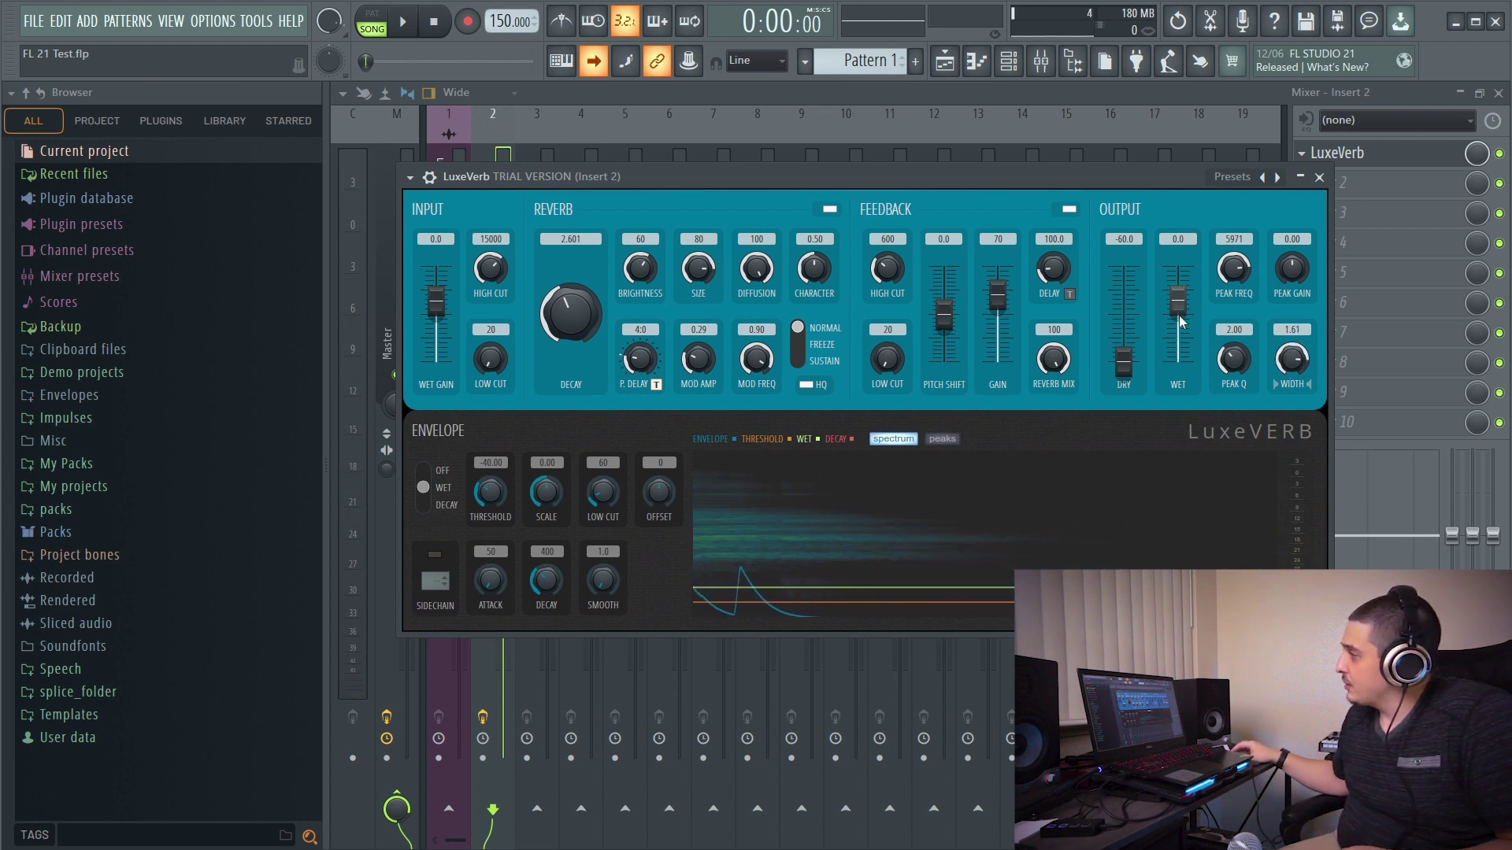
key("space")
left_click_drag(1291, 359, 1291, 343)
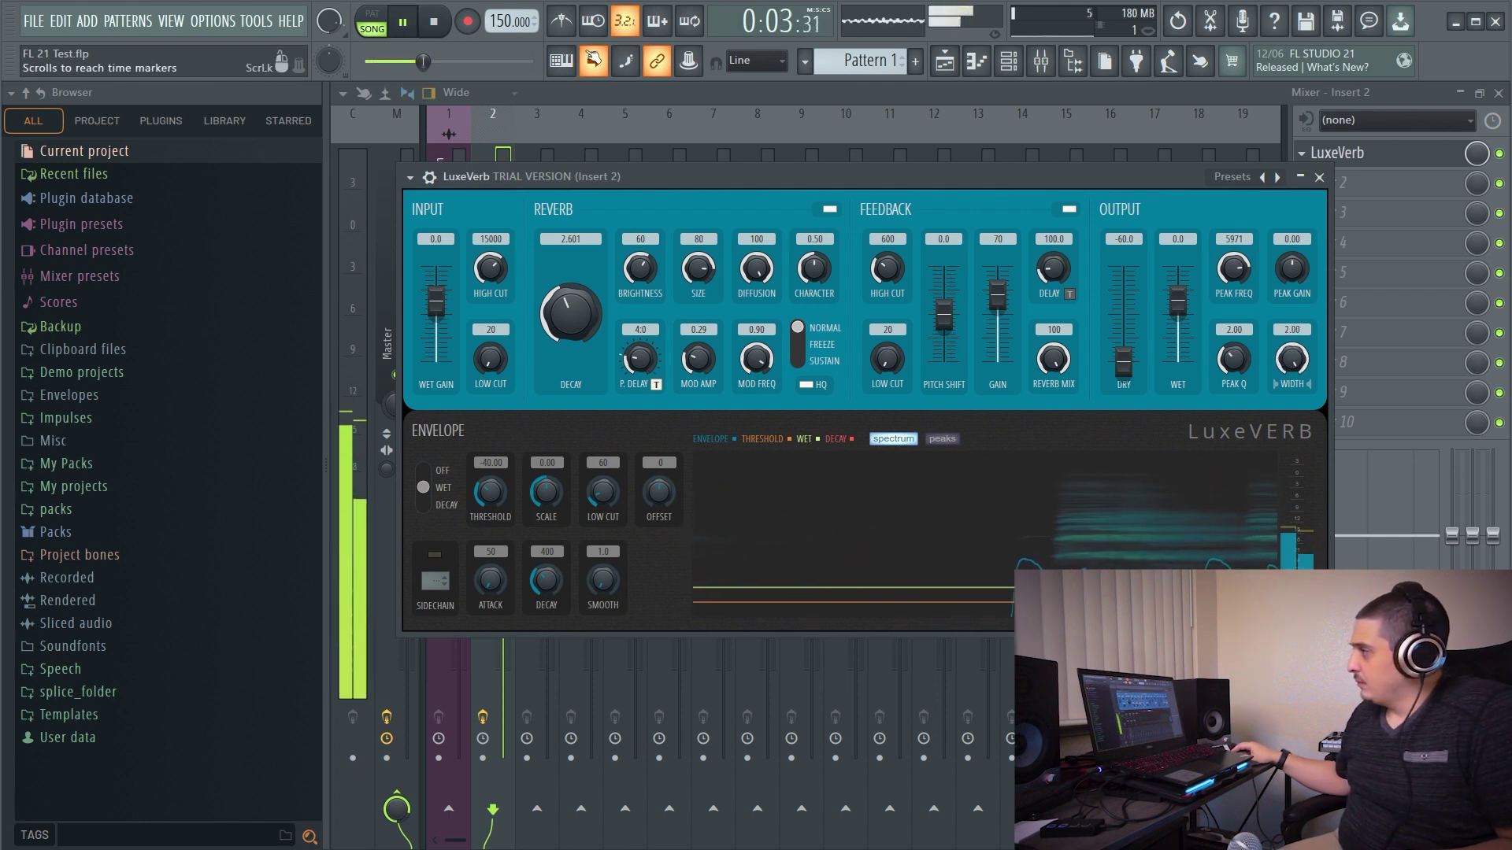
left_click(435, 23)
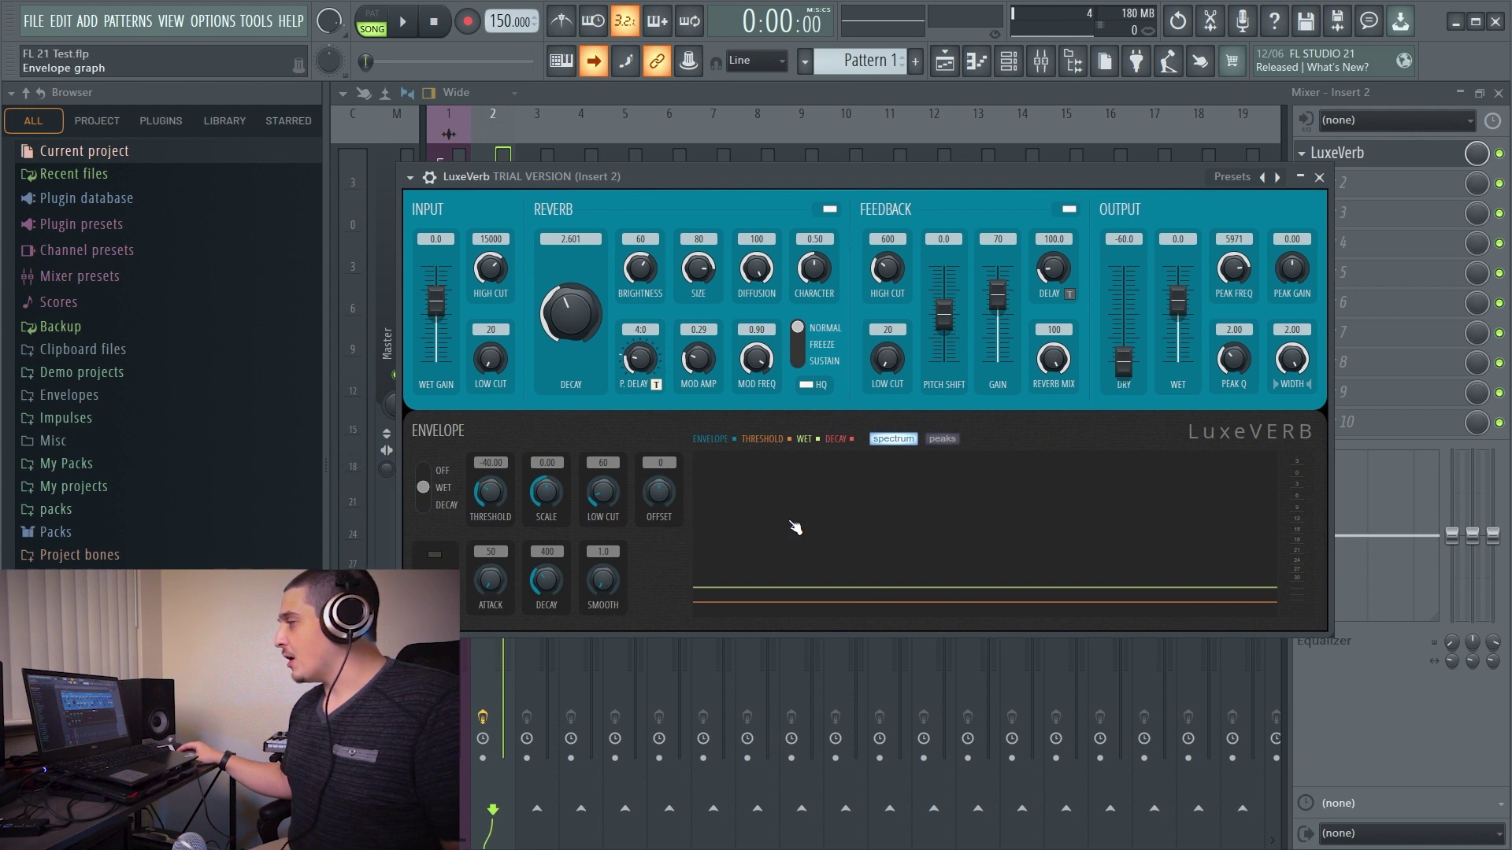
Step: Switch the envelope target to Decay, then back to Wet
left_click(433, 505)
left_click(432, 489)
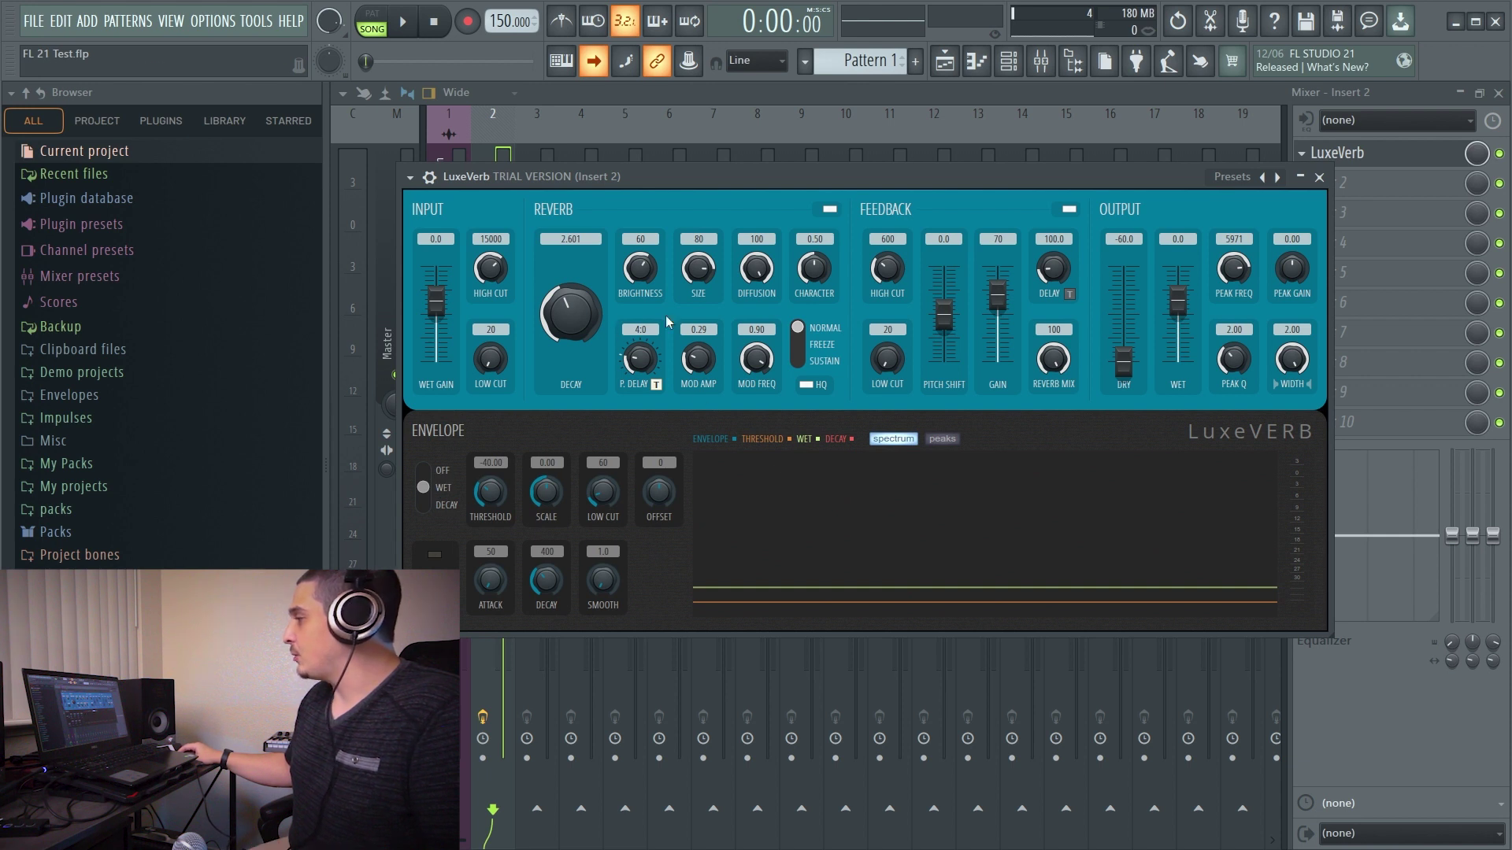
scroll(490, 493, "down", 4)
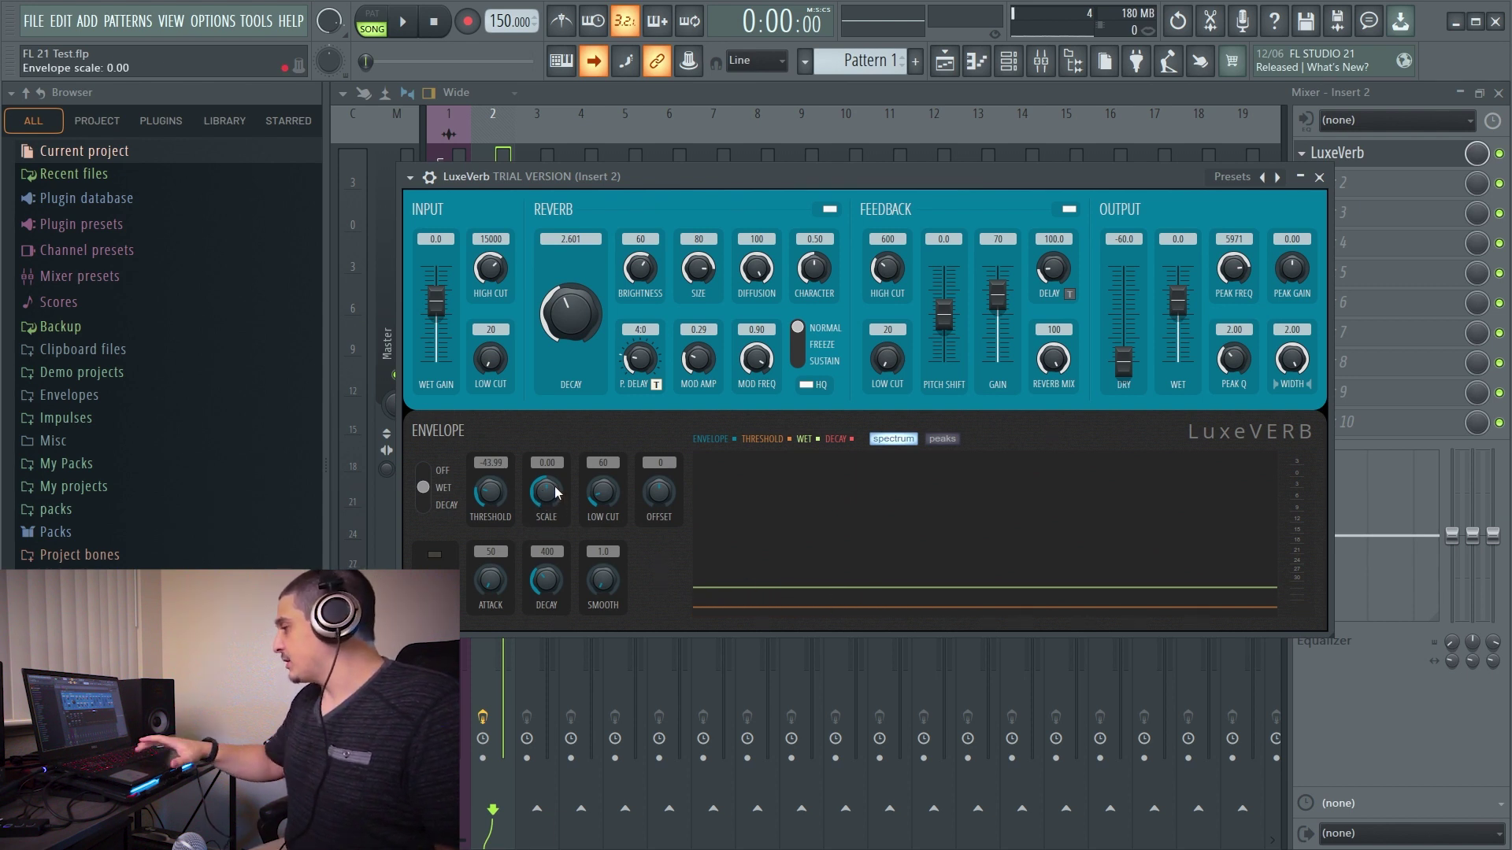
Step: Audition the envelope with playback, lowering the envelope scale to -0.52
key("space")
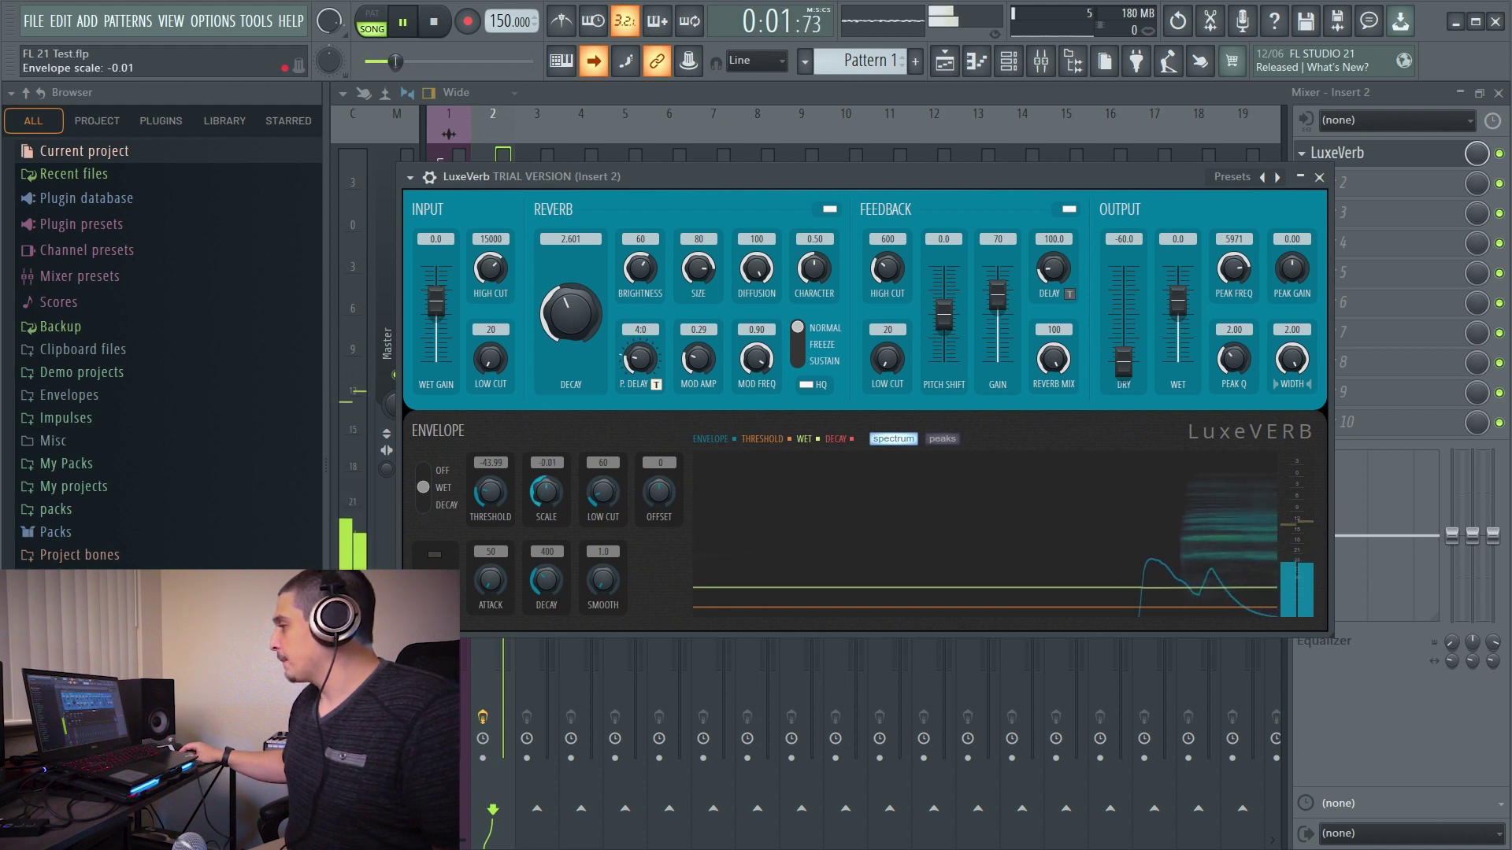
left_click_drag(554, 496, 555, 508)
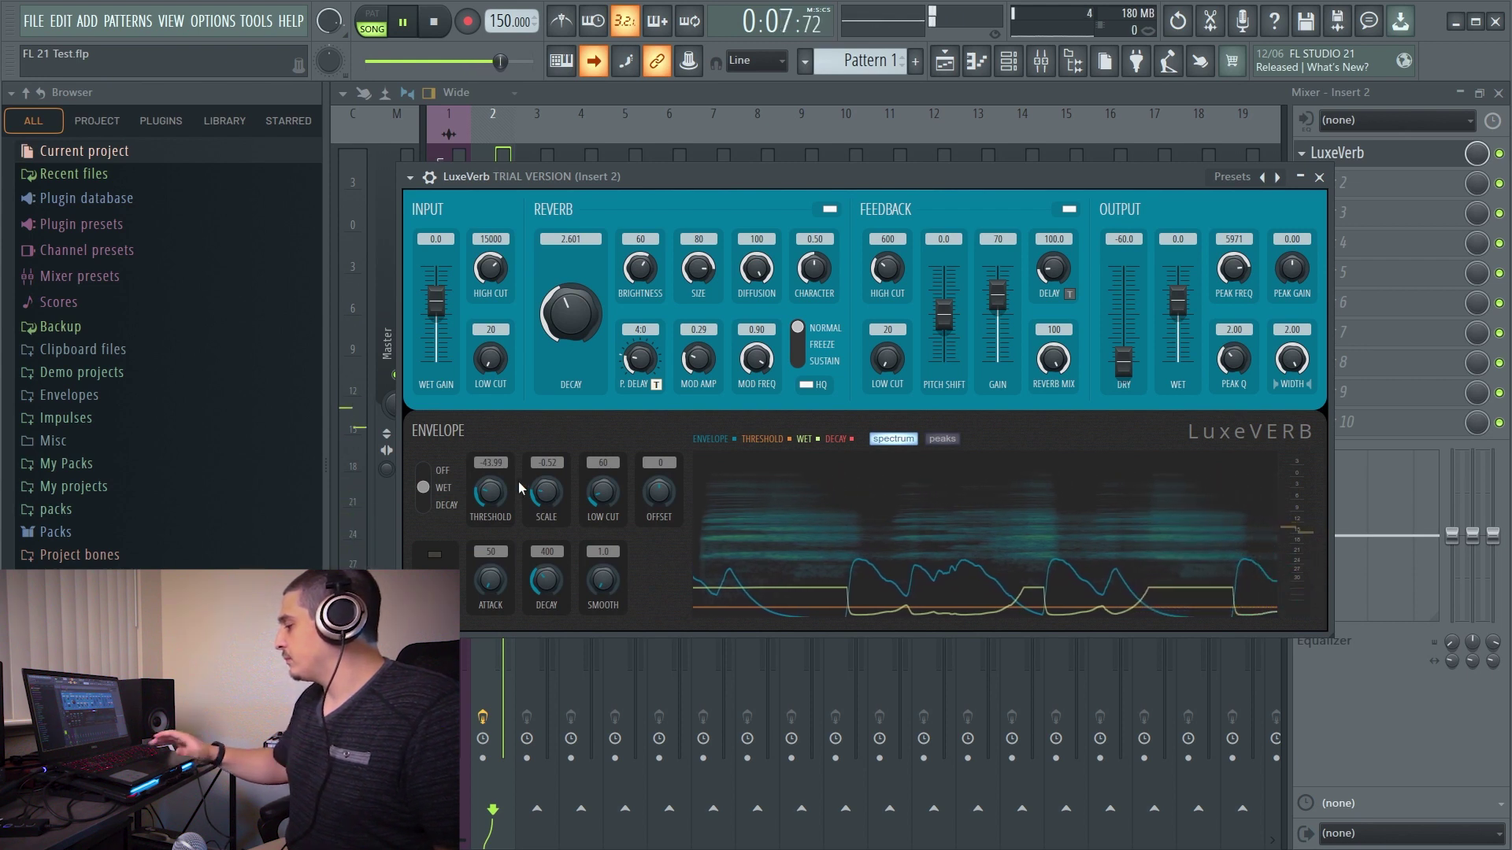
key("space")
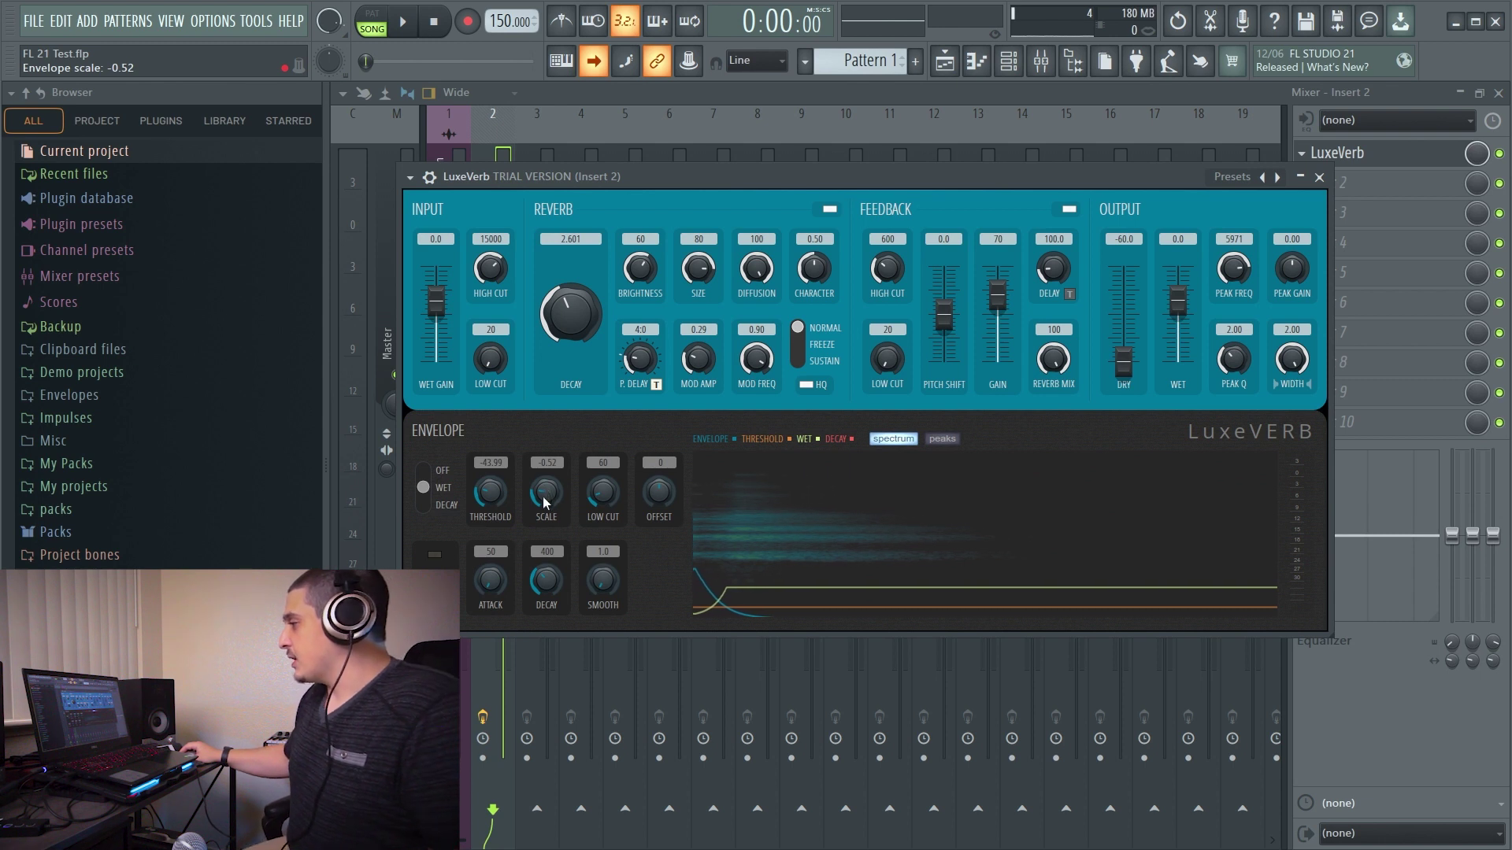
scroll(533, 496, "up", 6)
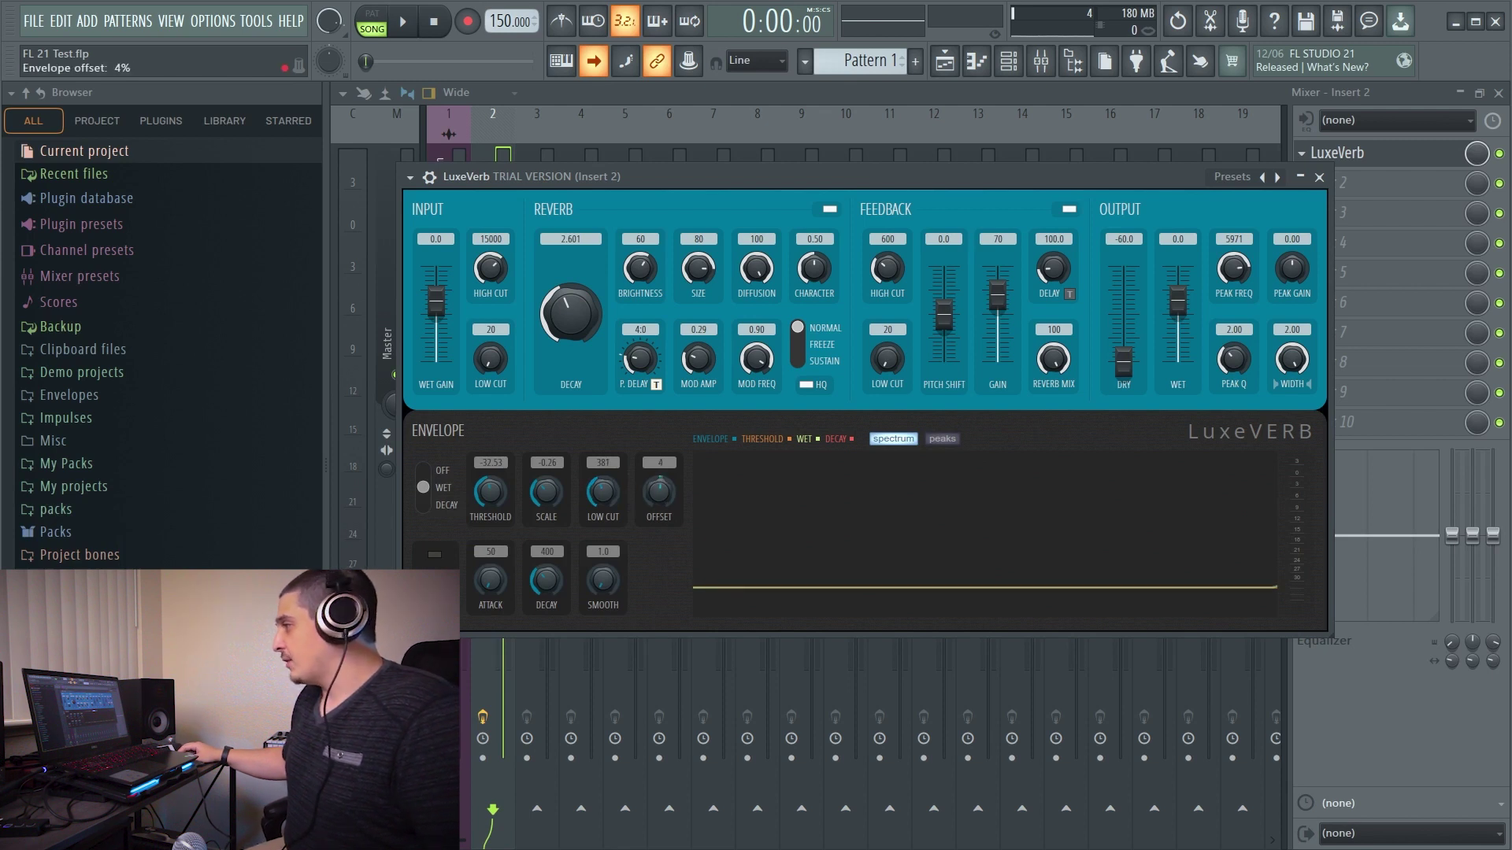
key("space")
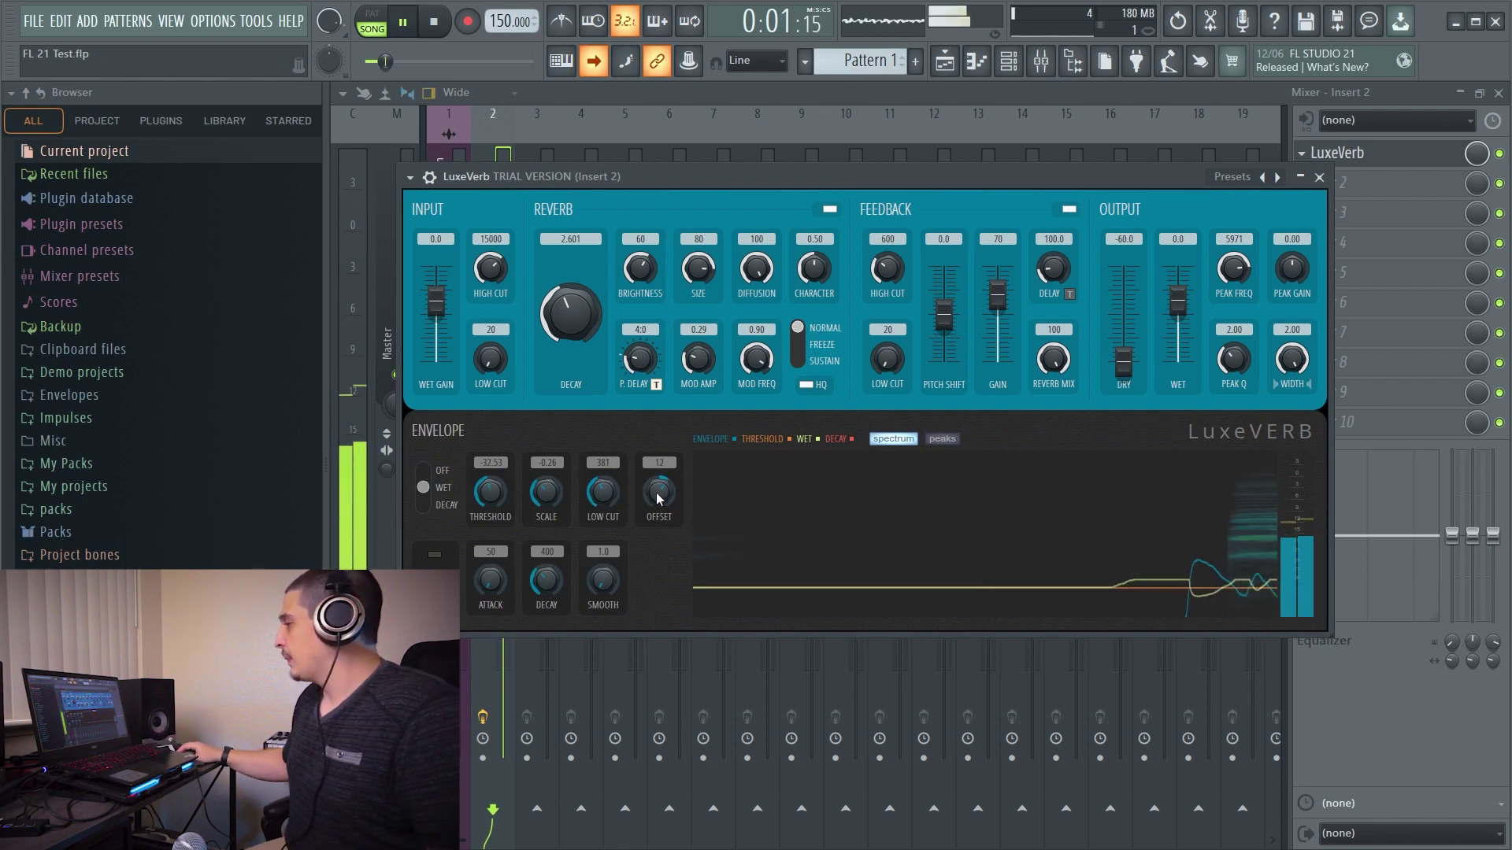
scroll(659, 496, "up", 6)
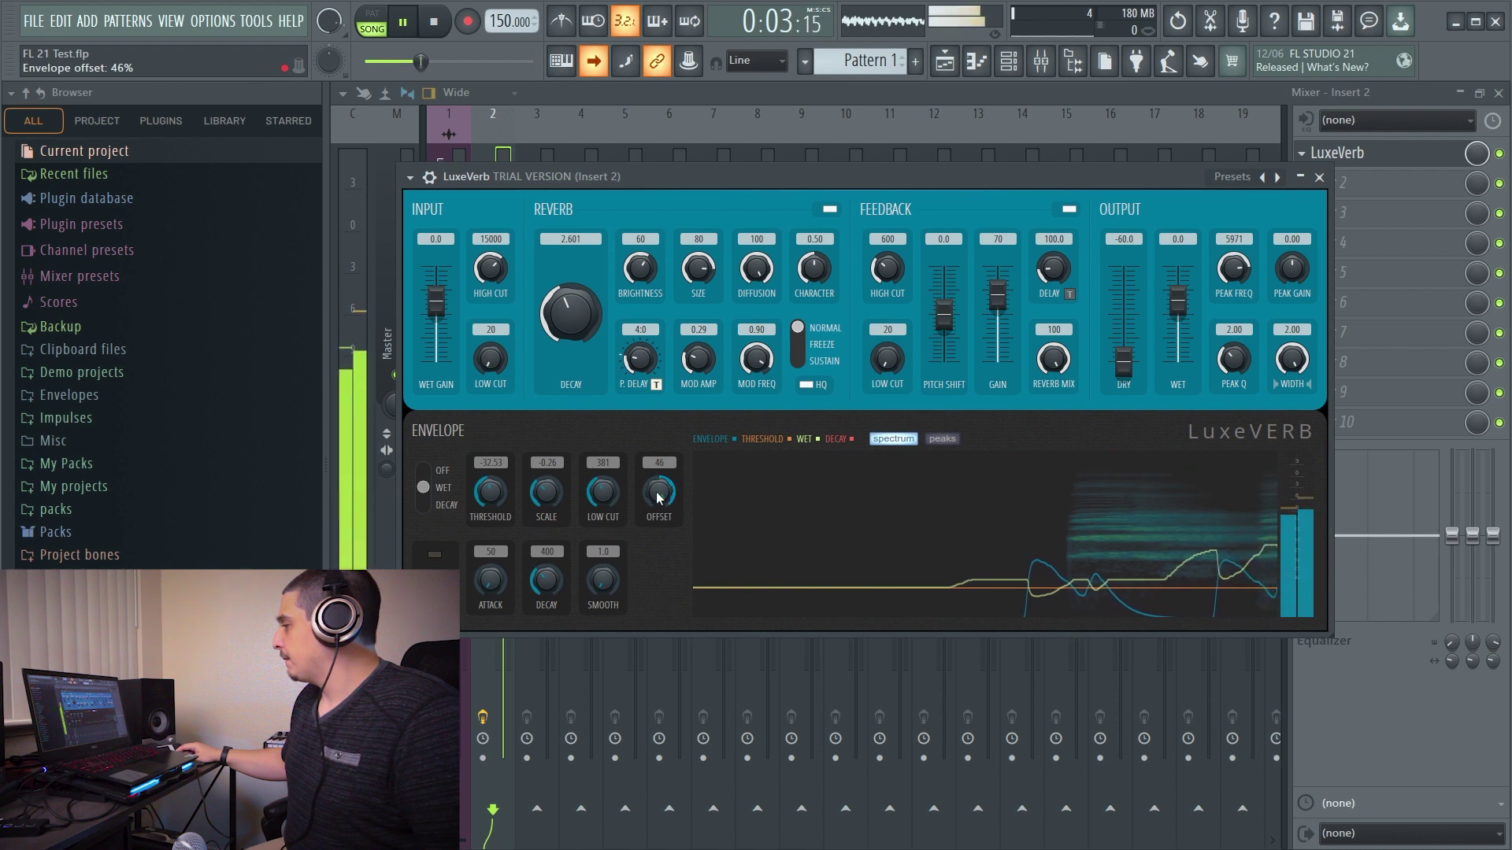
scroll(660, 496, "down", 5)
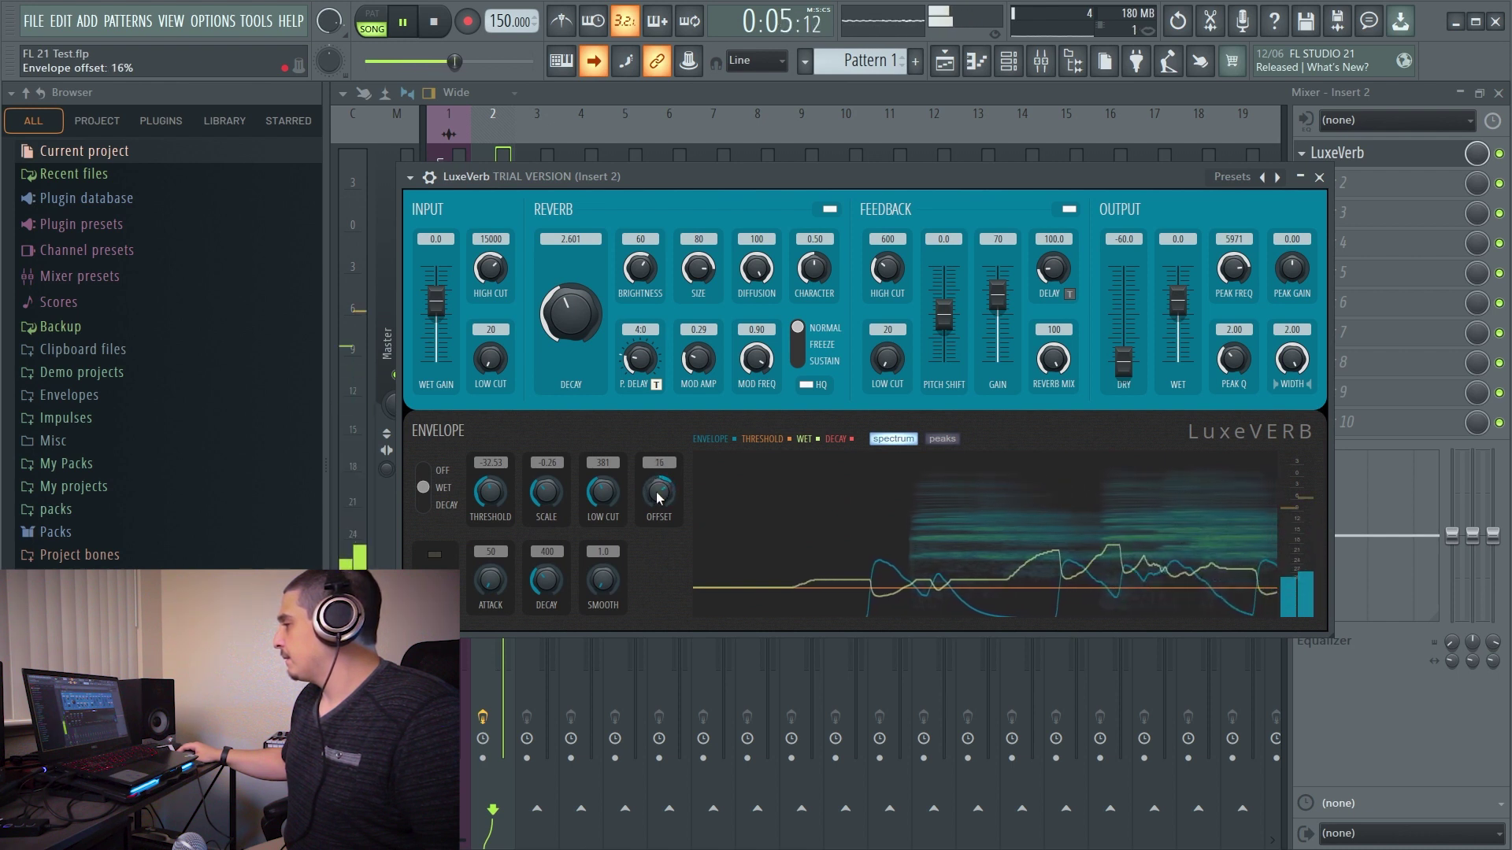
key("space")
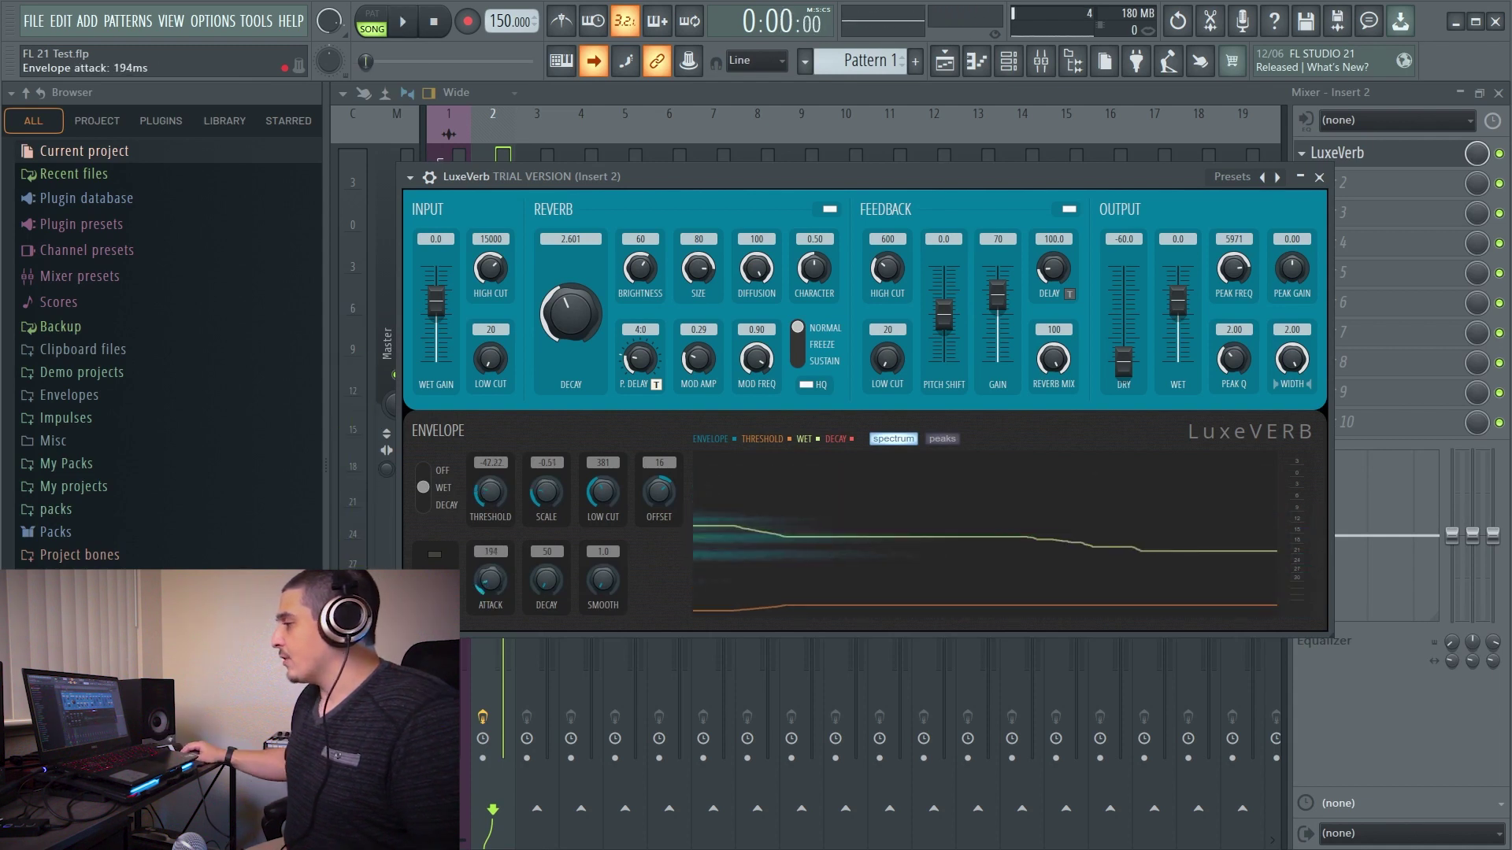
Step: Lengthen the envelope decay to 568 ms and audition it, then raise the envelope smoothing
left_click_drag(544, 592, 545, 582)
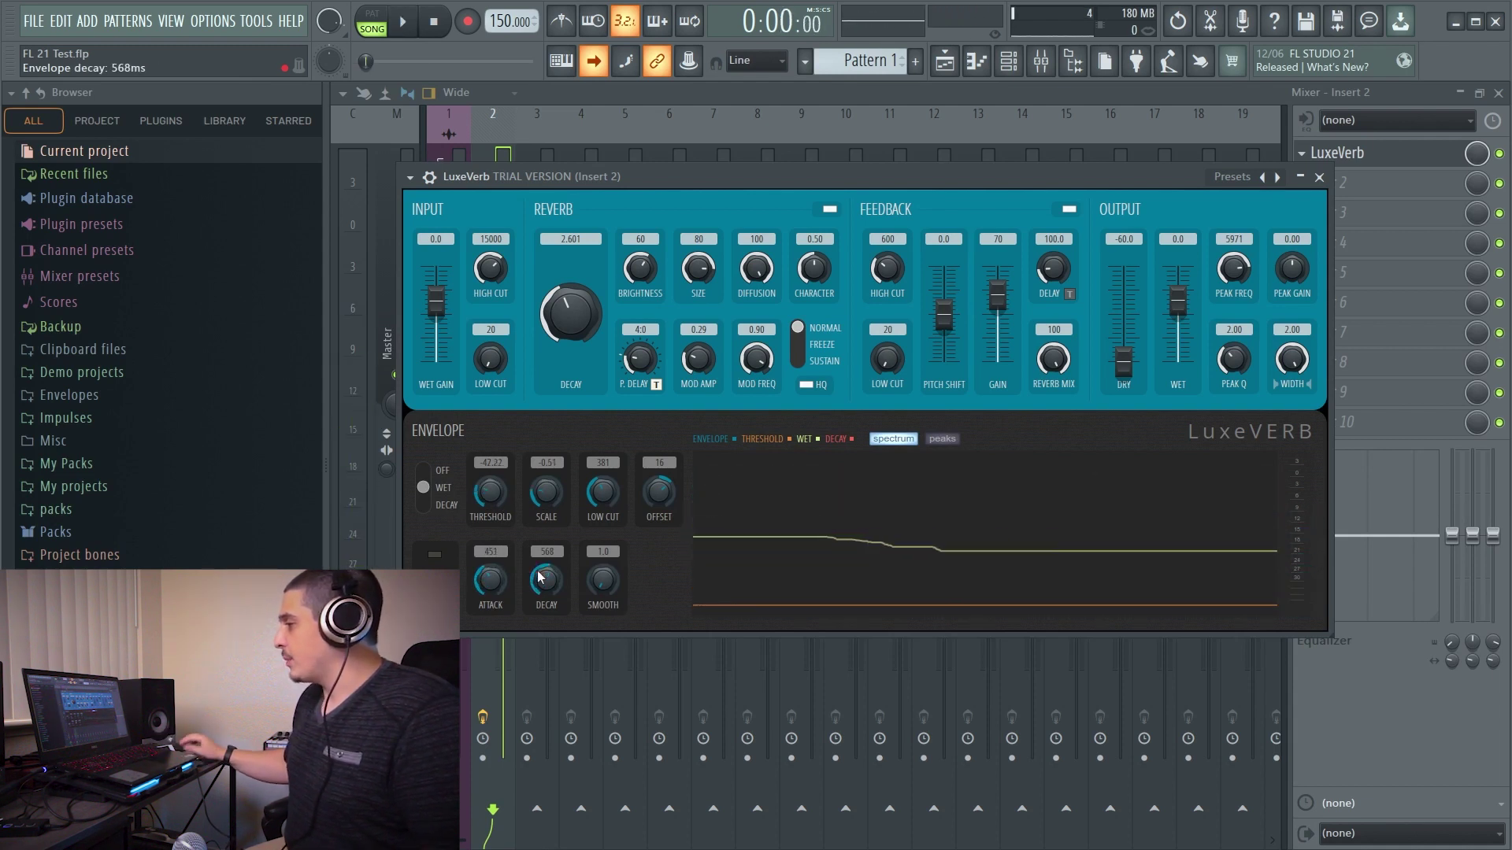
key("space")
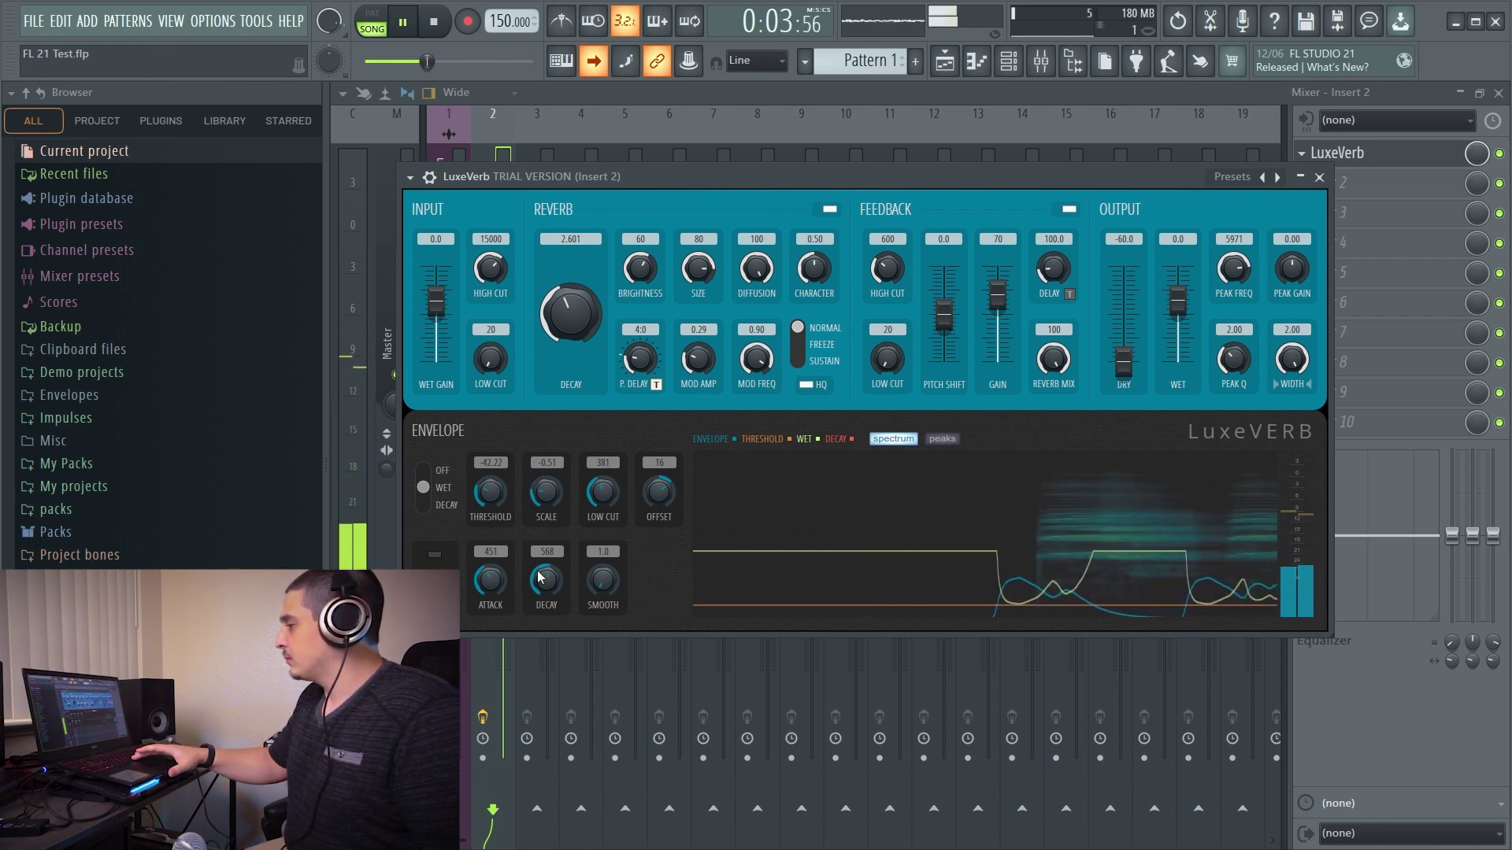
key("space")
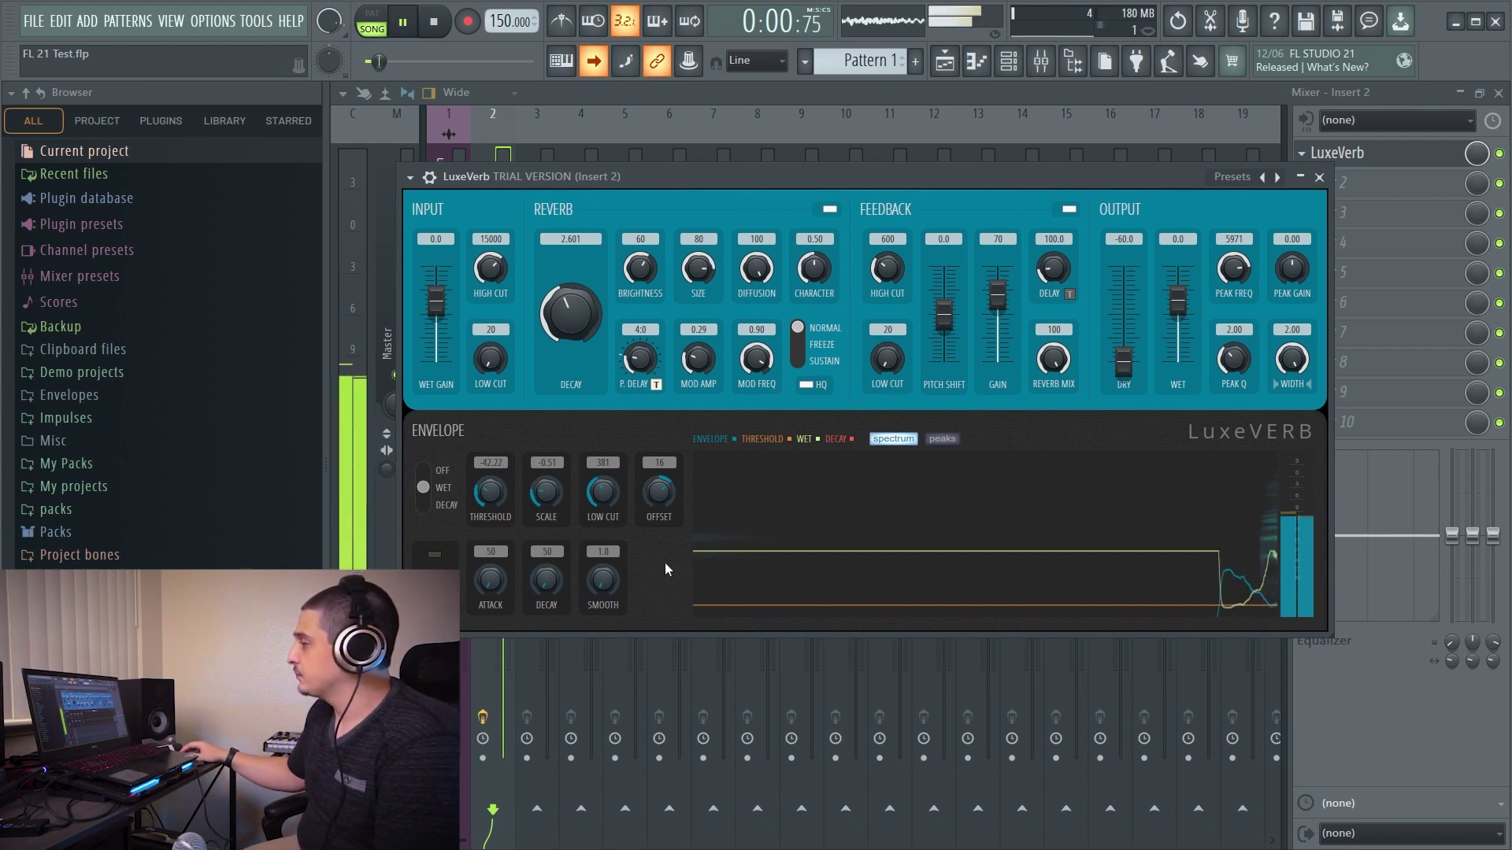
left_click_drag(608, 584, 608, 515)
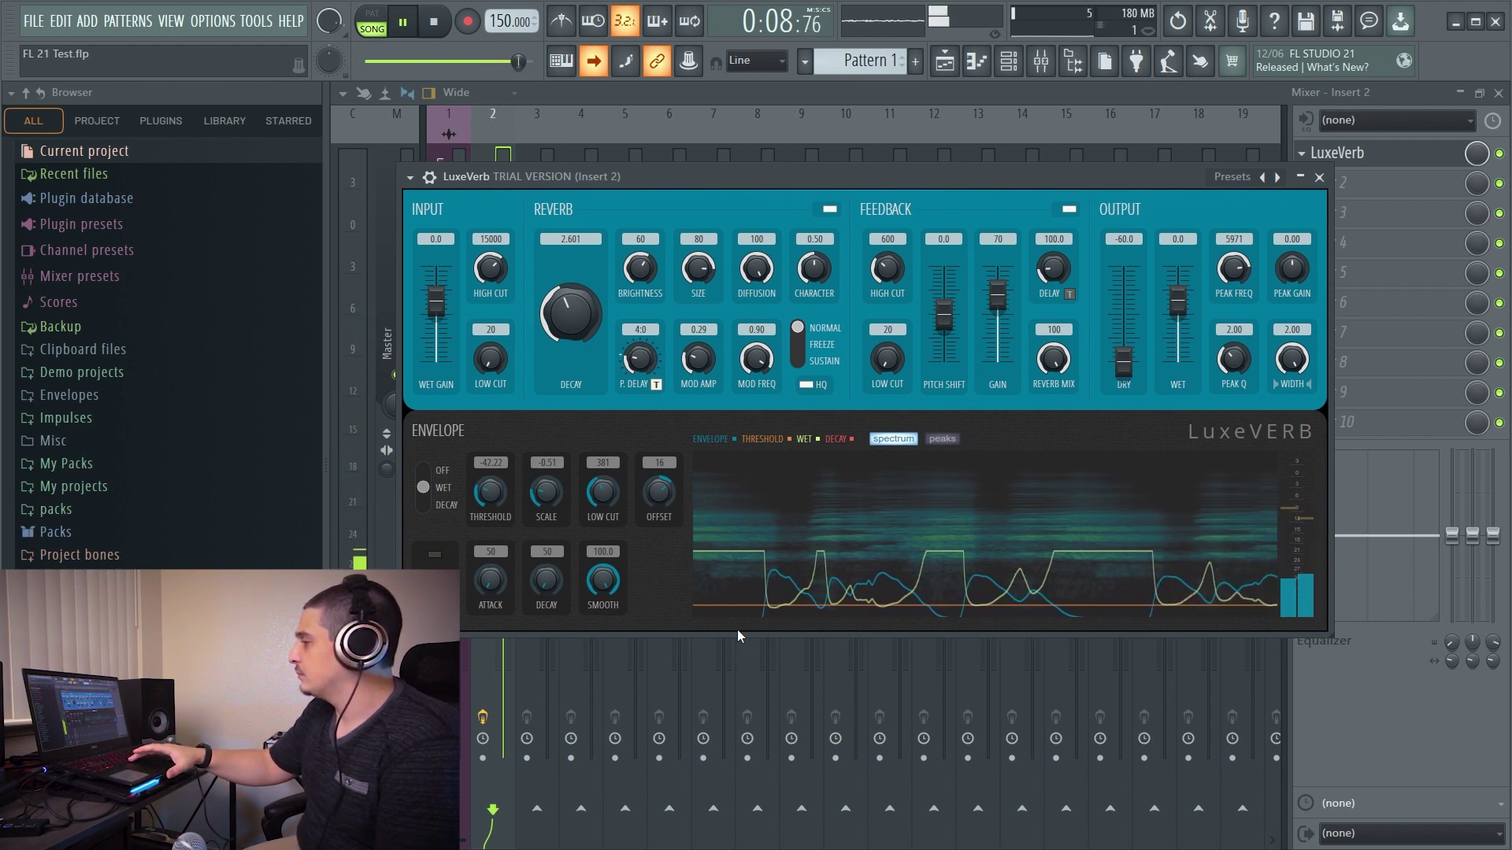
Step: Turn LuxeVerb's envelope smoothing down to 1.0 ms and listen with playback
key("space")
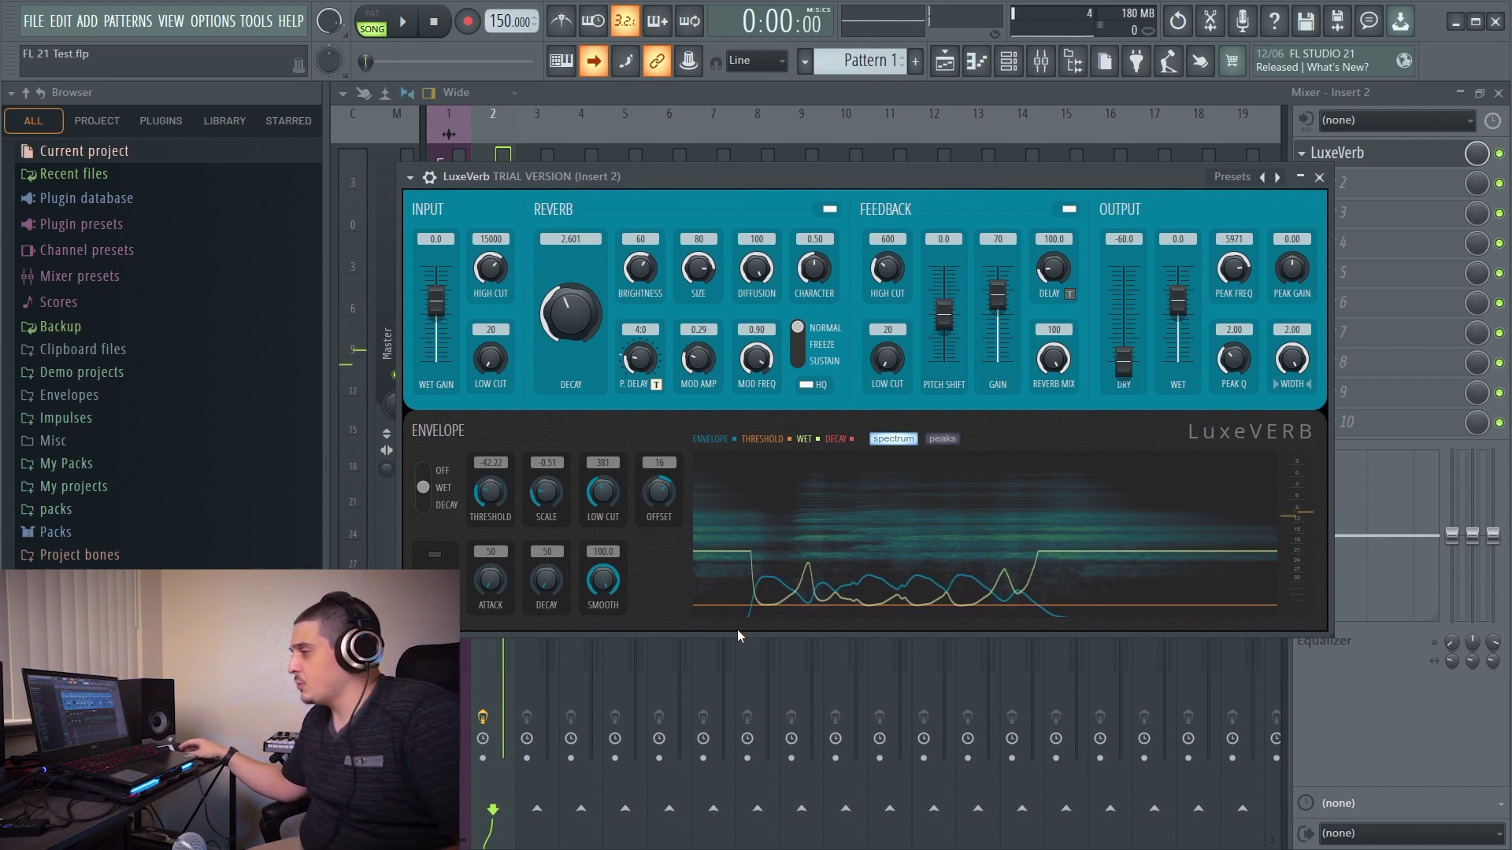
left_click_drag(603, 578, 607, 584)
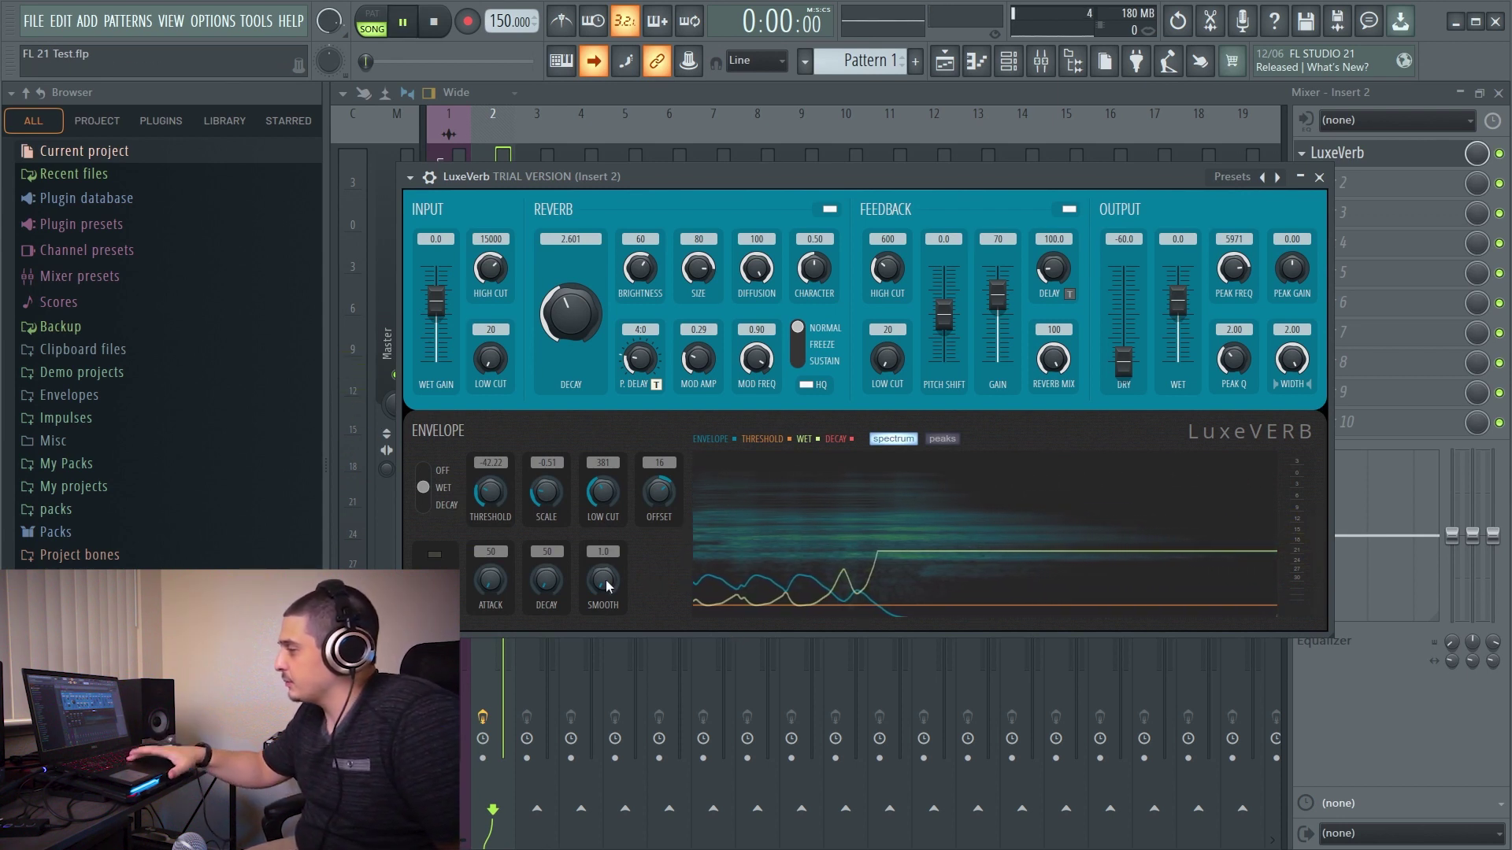
key("space")
key("space")
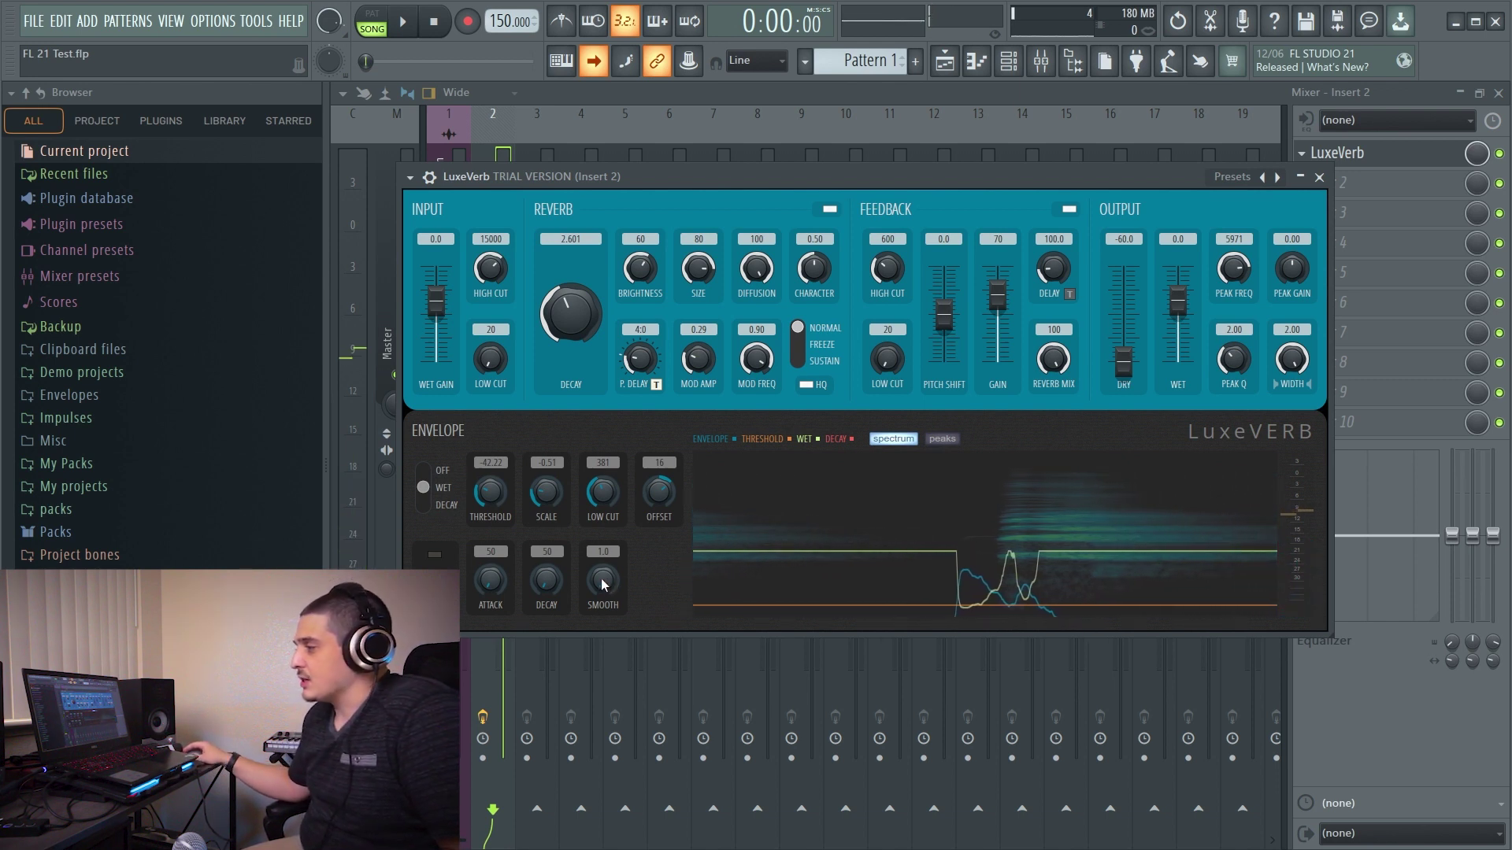
Step: Move LuxeVerb aside and route mixer Insert 3 into Insert 2
mouse_move(441, 560)
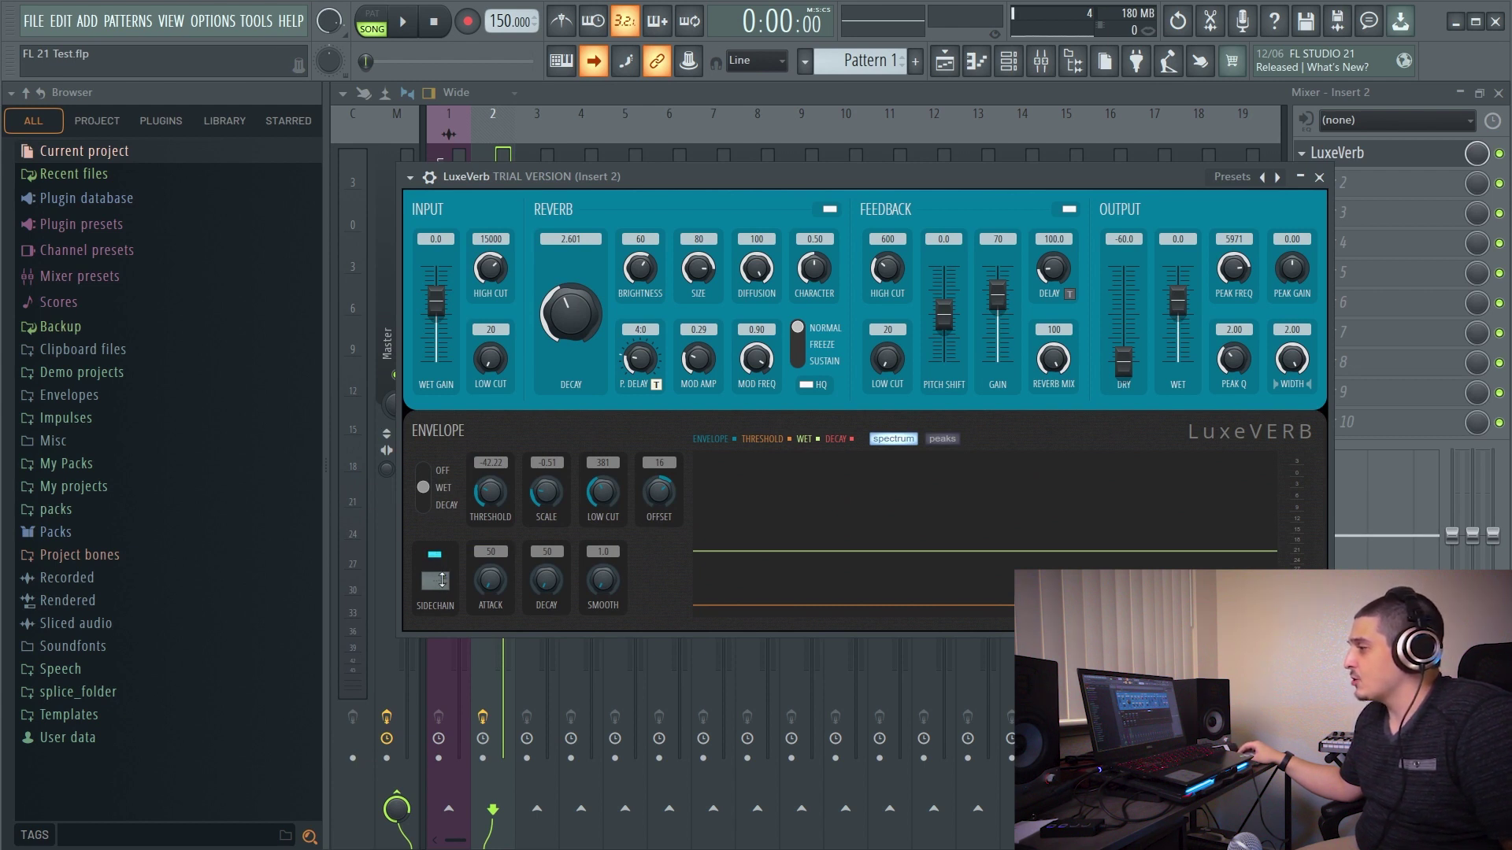
left_click_drag(441, 580, 633, 585)
left_click(534, 269)
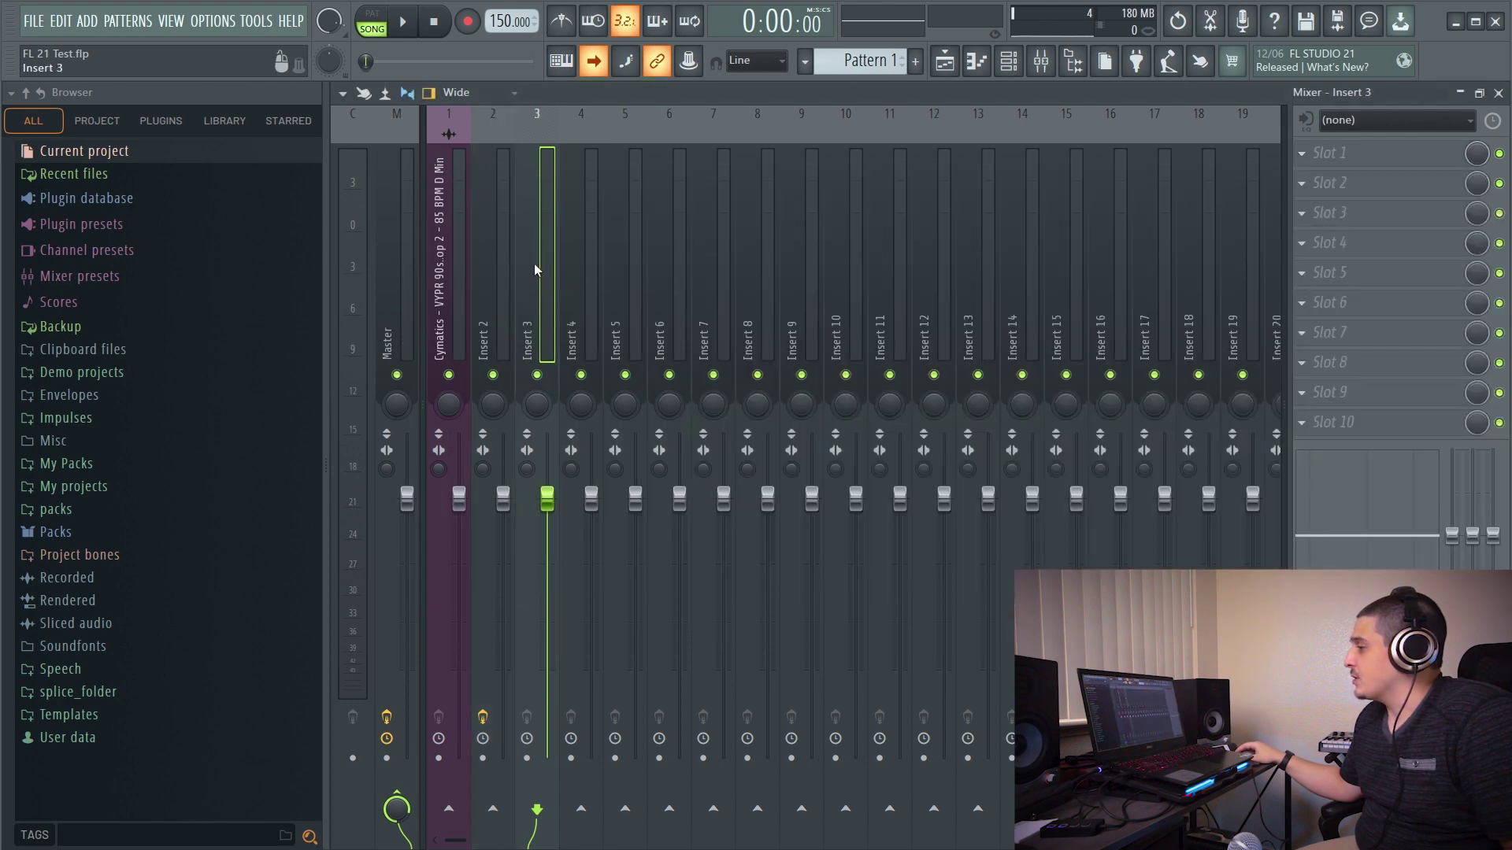
left_click(492, 810)
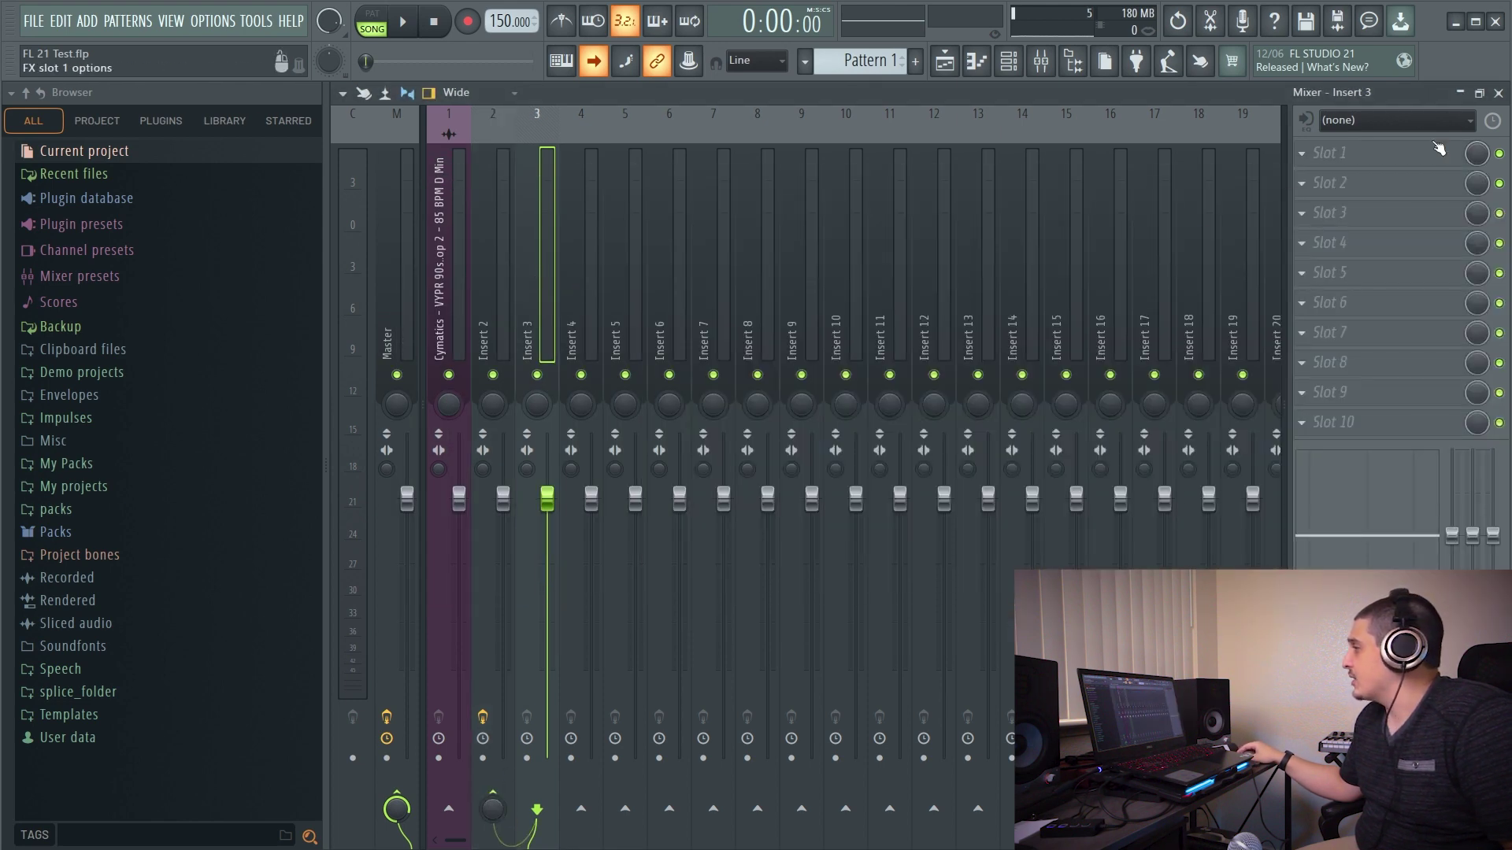
Step: Set LuxeVerb's envelope sidechain input to 1
left_click(1459, 93)
left_click_drag(1061, 191, 885, 222)
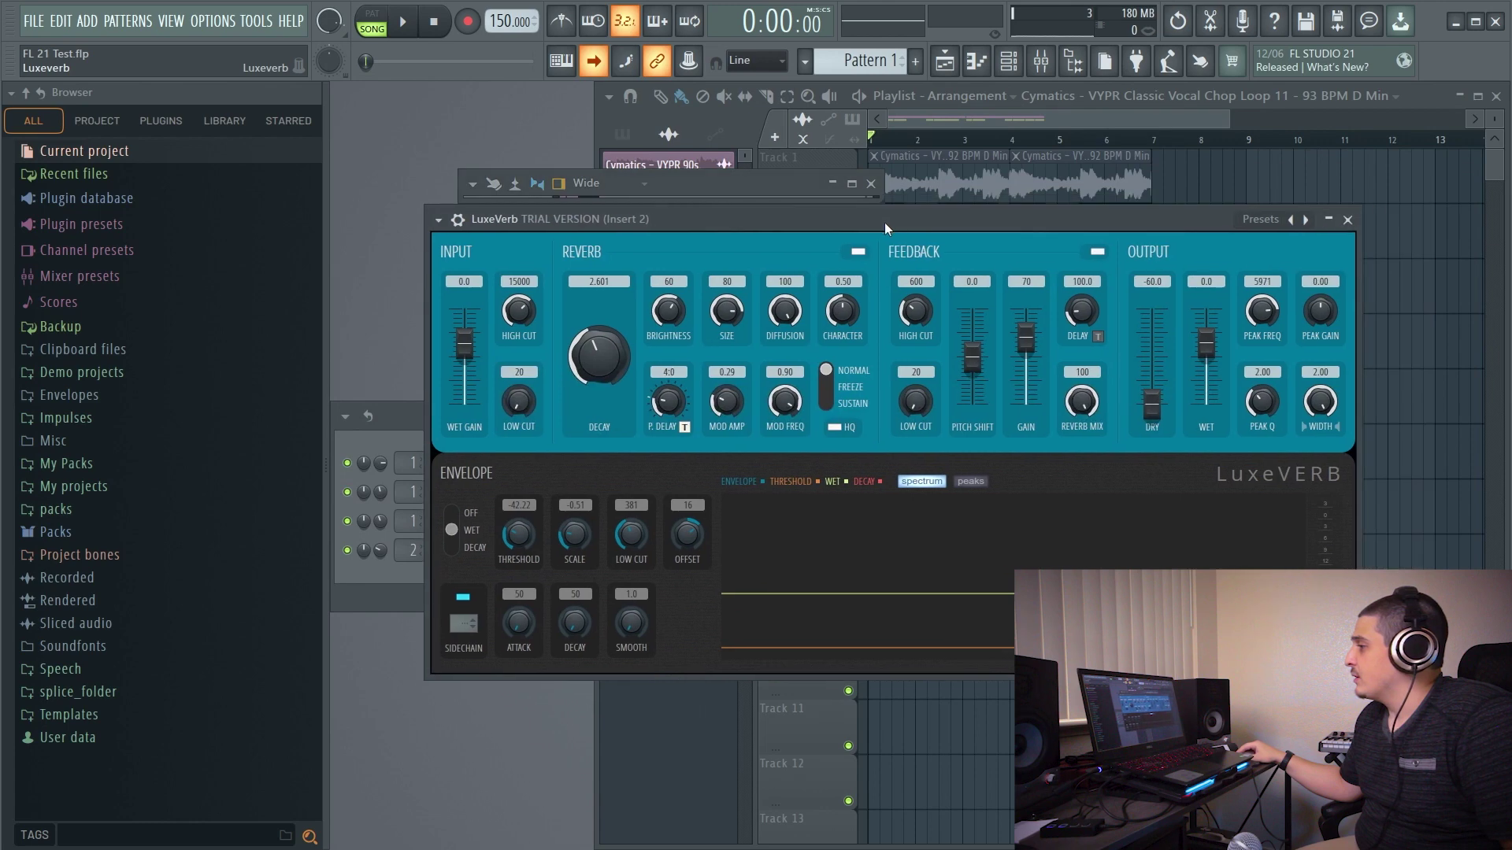
left_click_drag(476, 618, 477, 613)
left_click(466, 621)
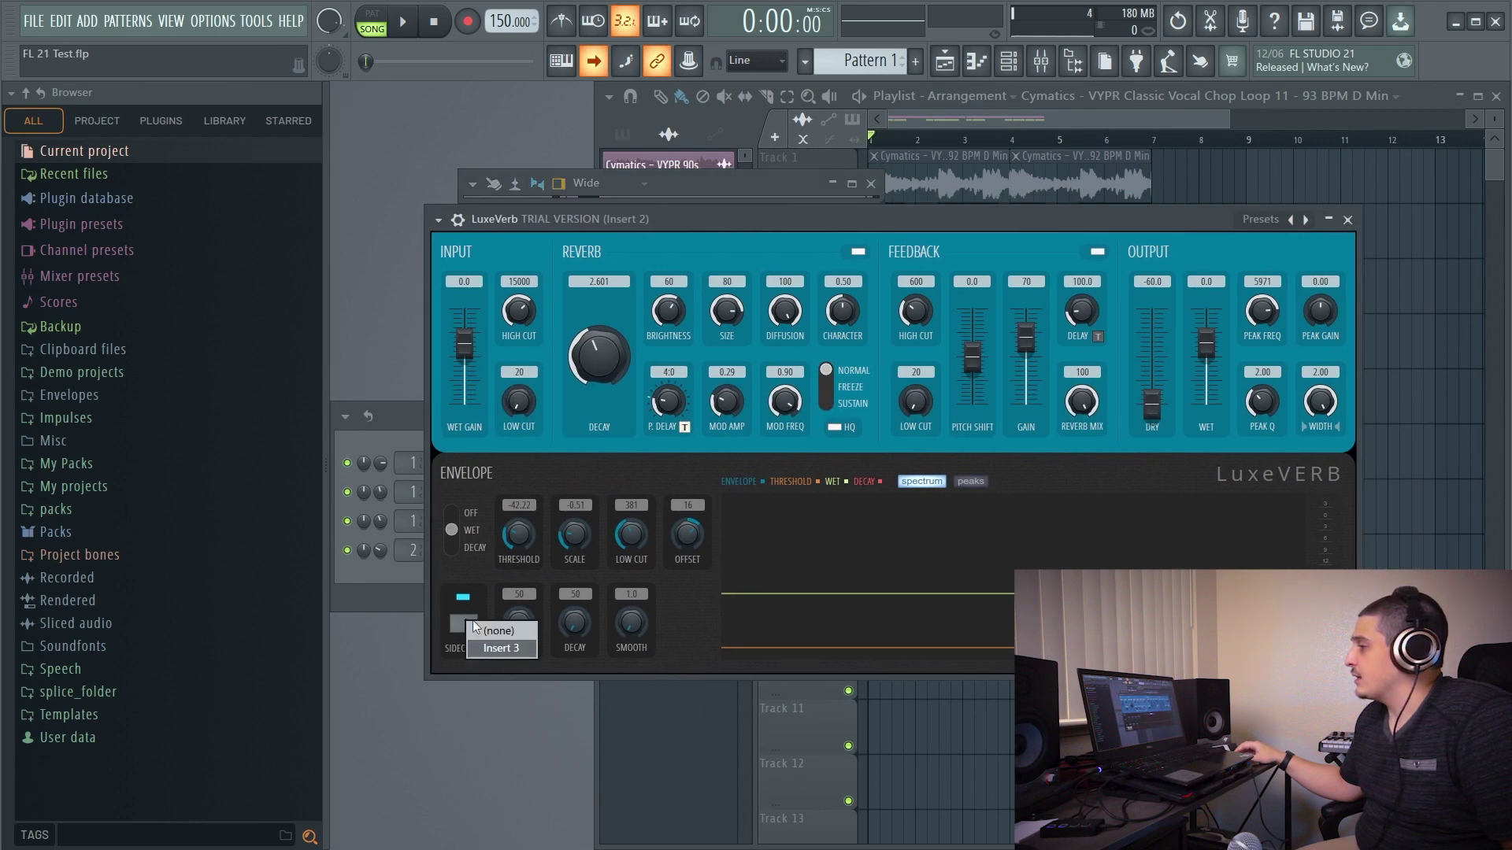
left_click(447, 636)
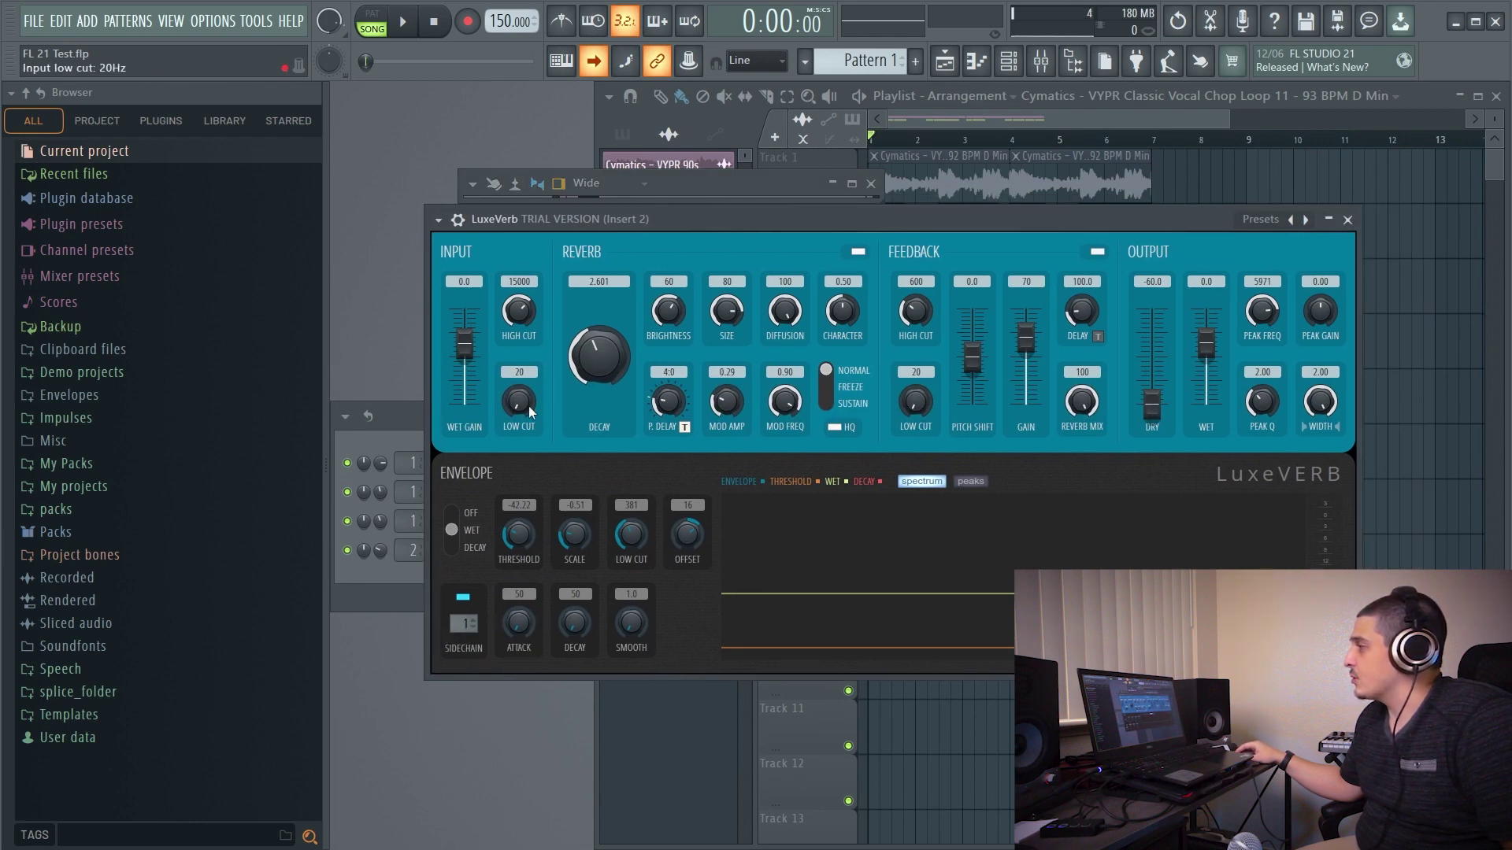
Step: Check the Insert 3 to Insert 2 send in the mixer, then close the mixer
left_click(1041, 60)
left_click(524, 371)
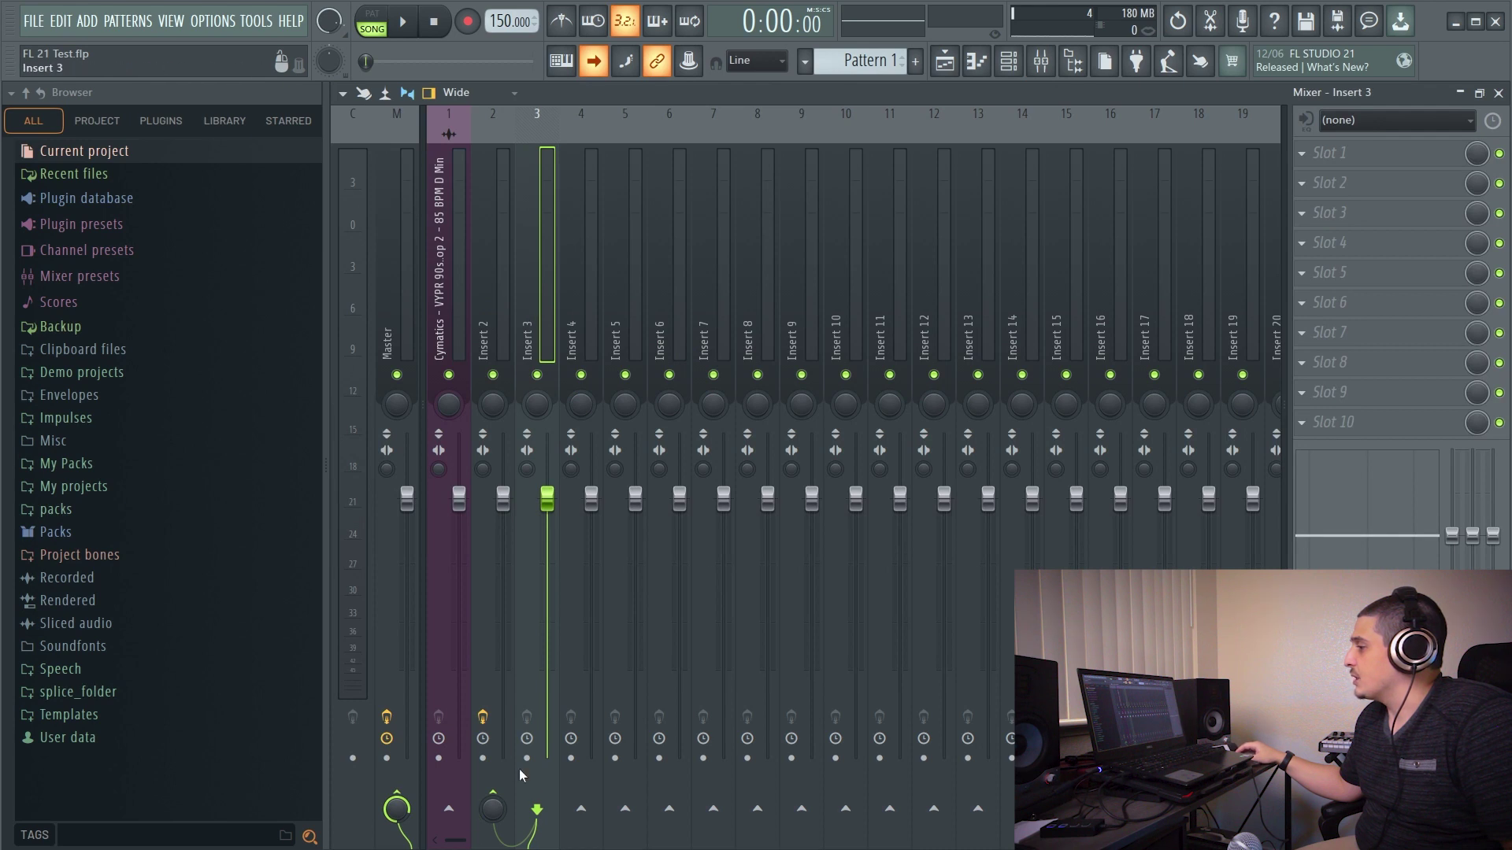
key("Left")
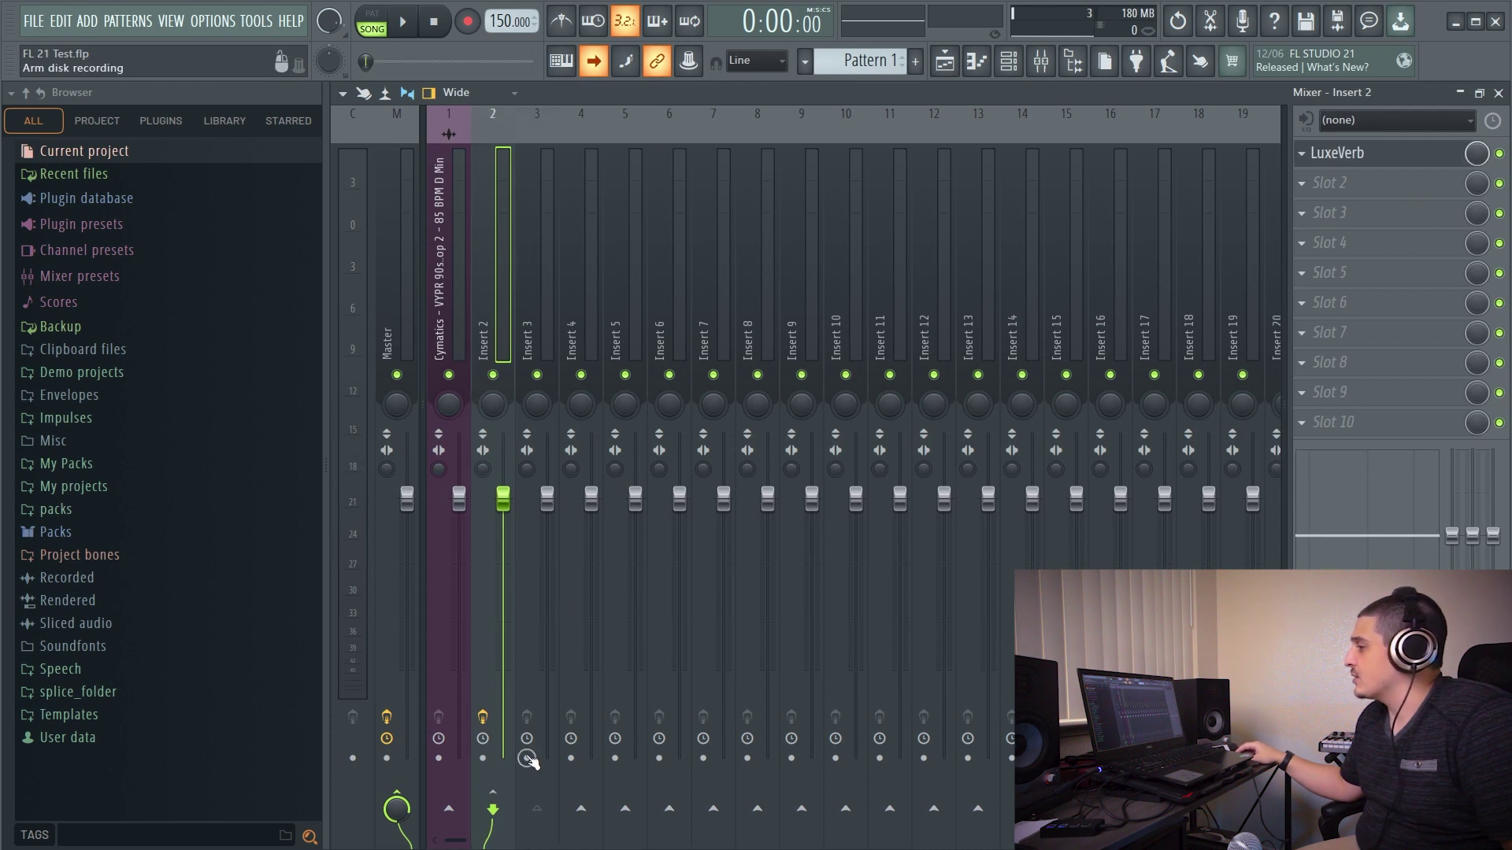
left_click(518, 291)
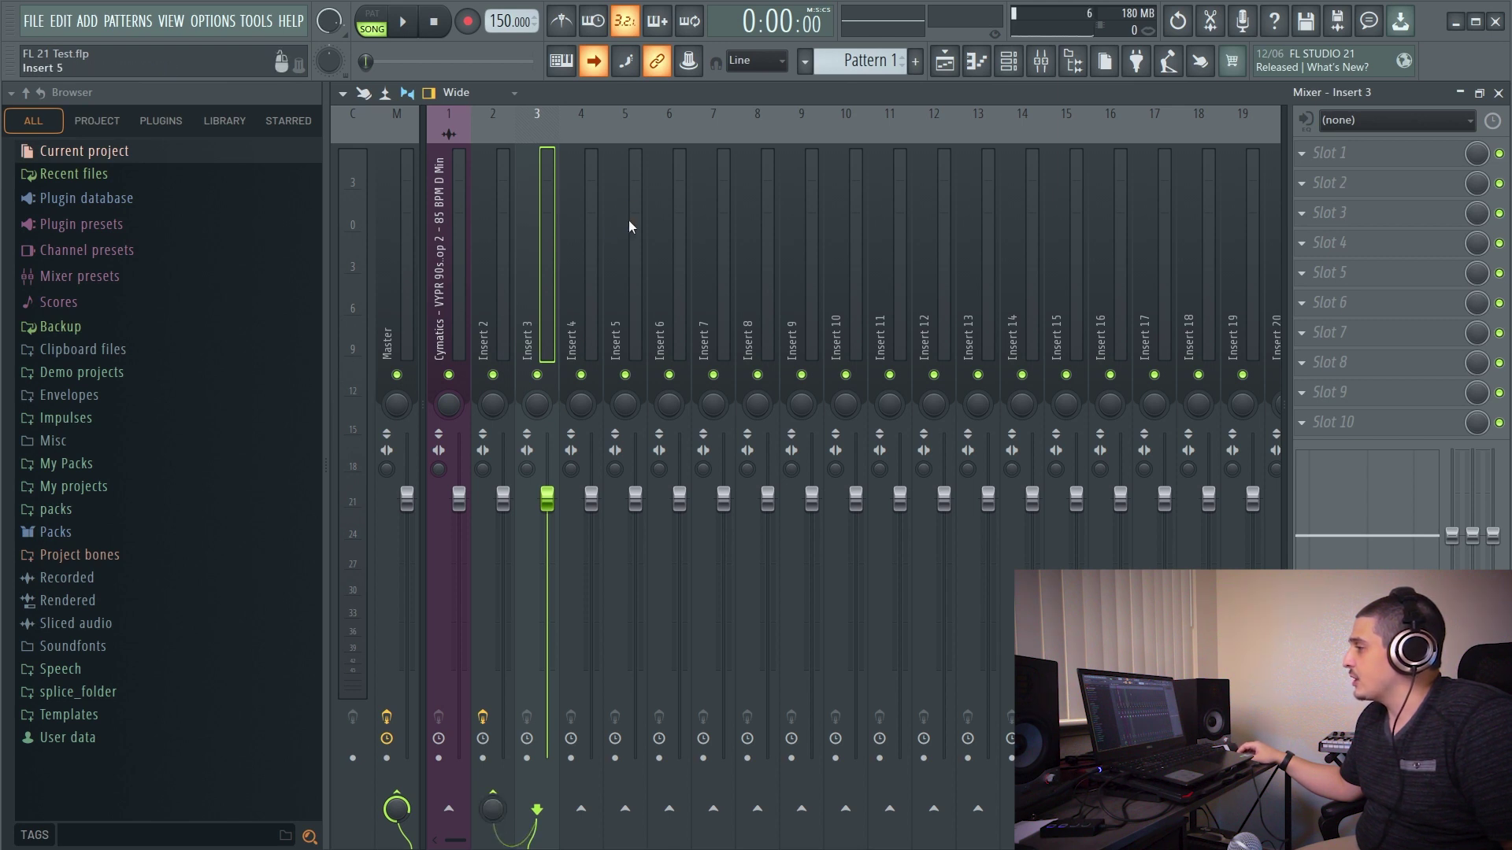
left_click(504, 259)
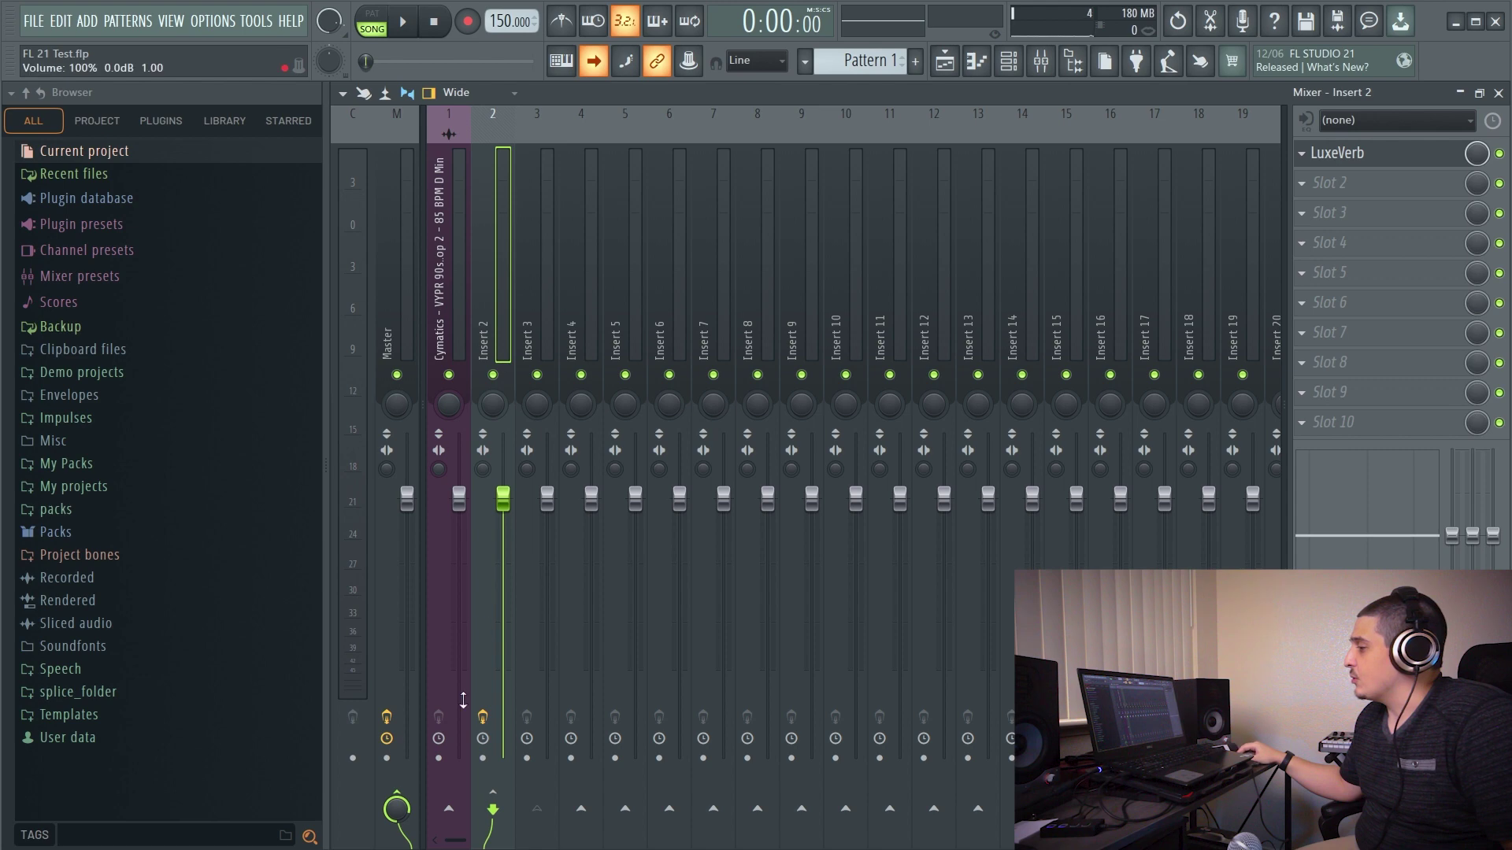
left_click(522, 234)
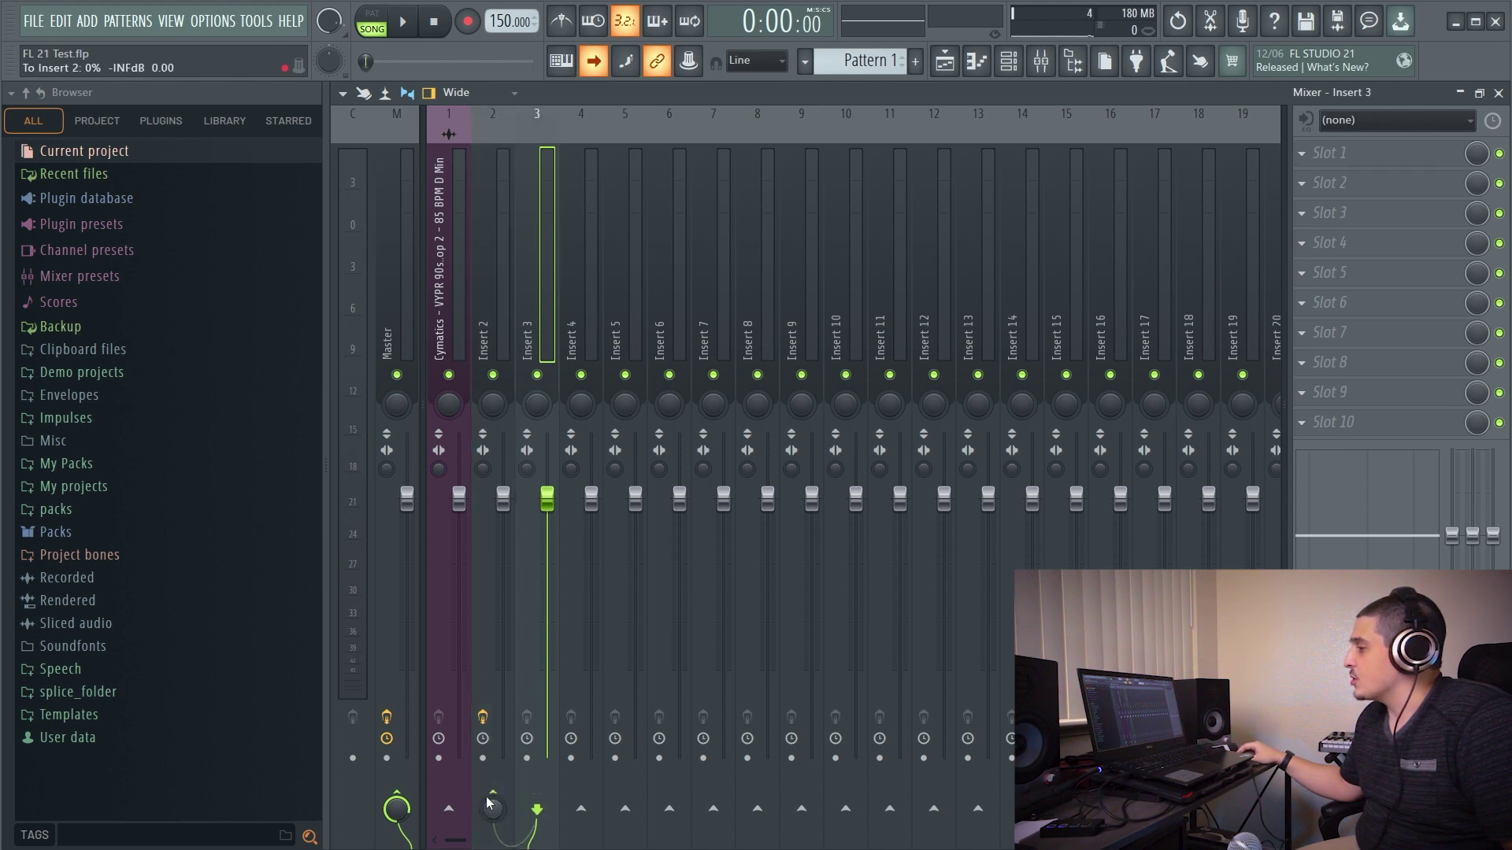
left_click(1463, 91)
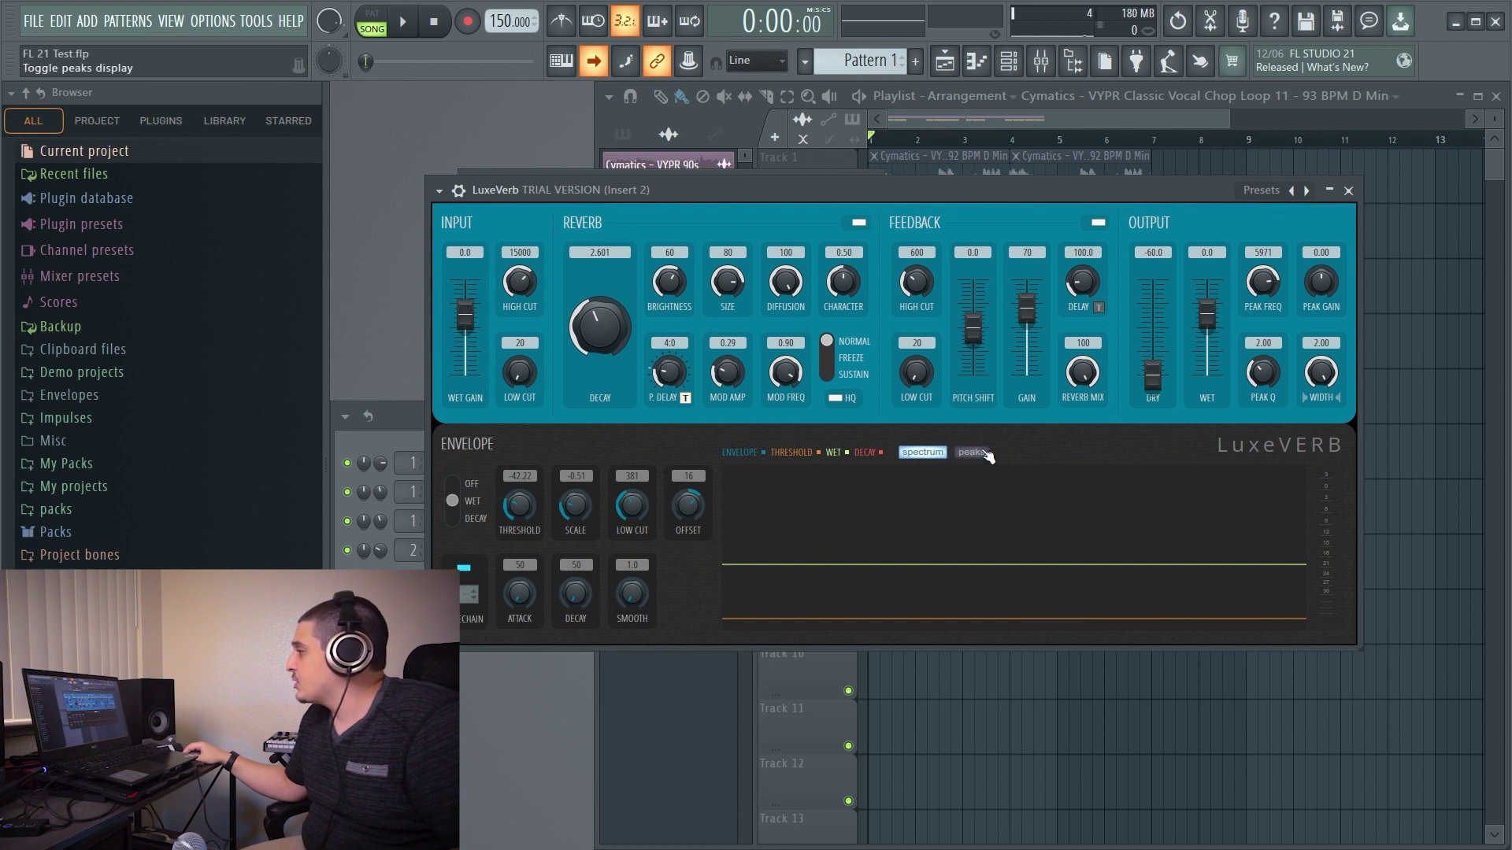
Step: Play the song, turn the spectrum display off and the peaks display on
left_click(402, 26)
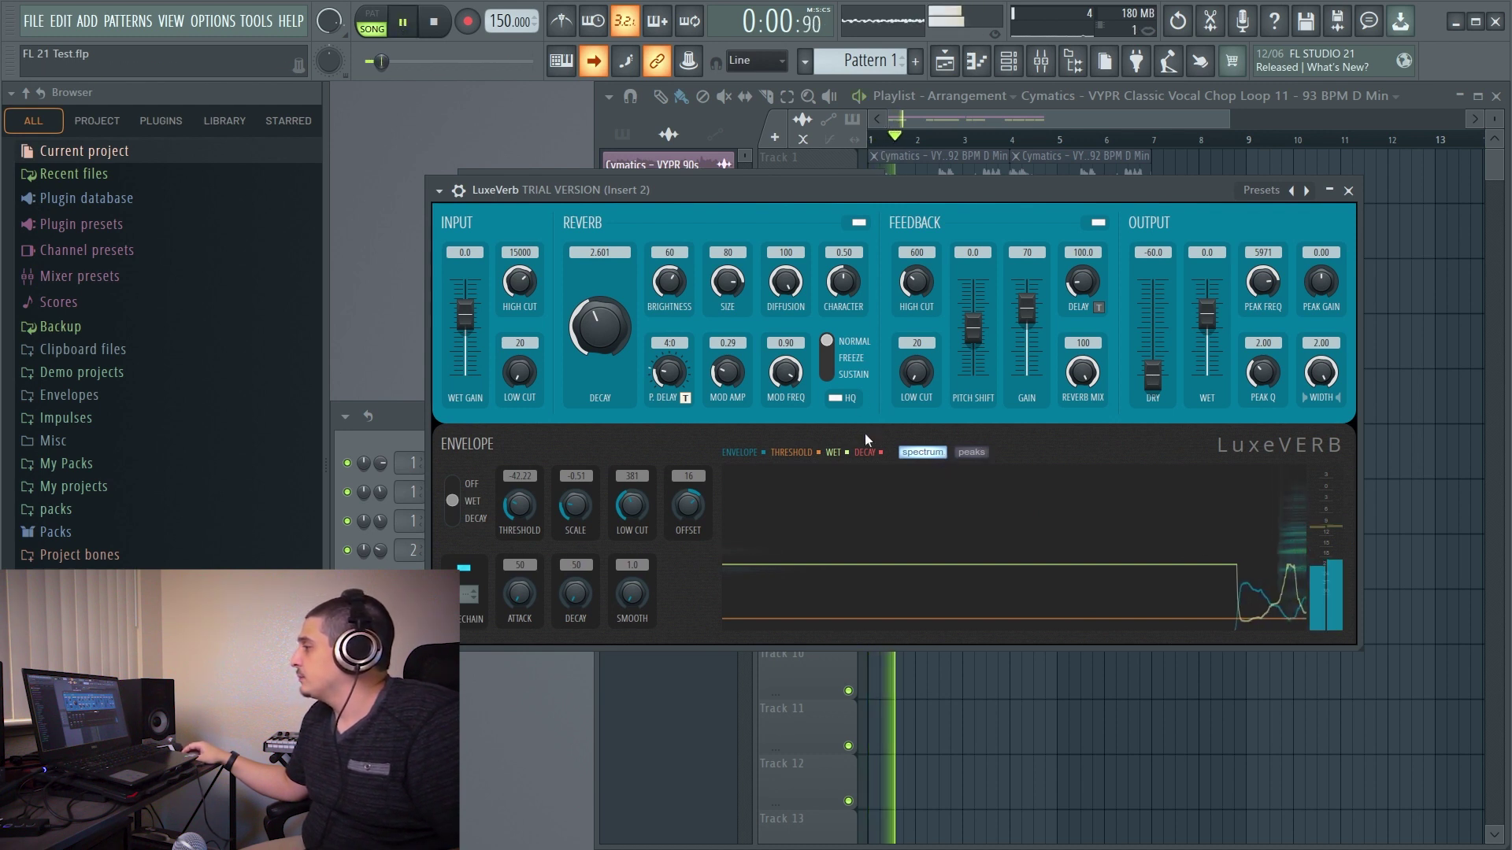
left_click(935, 455)
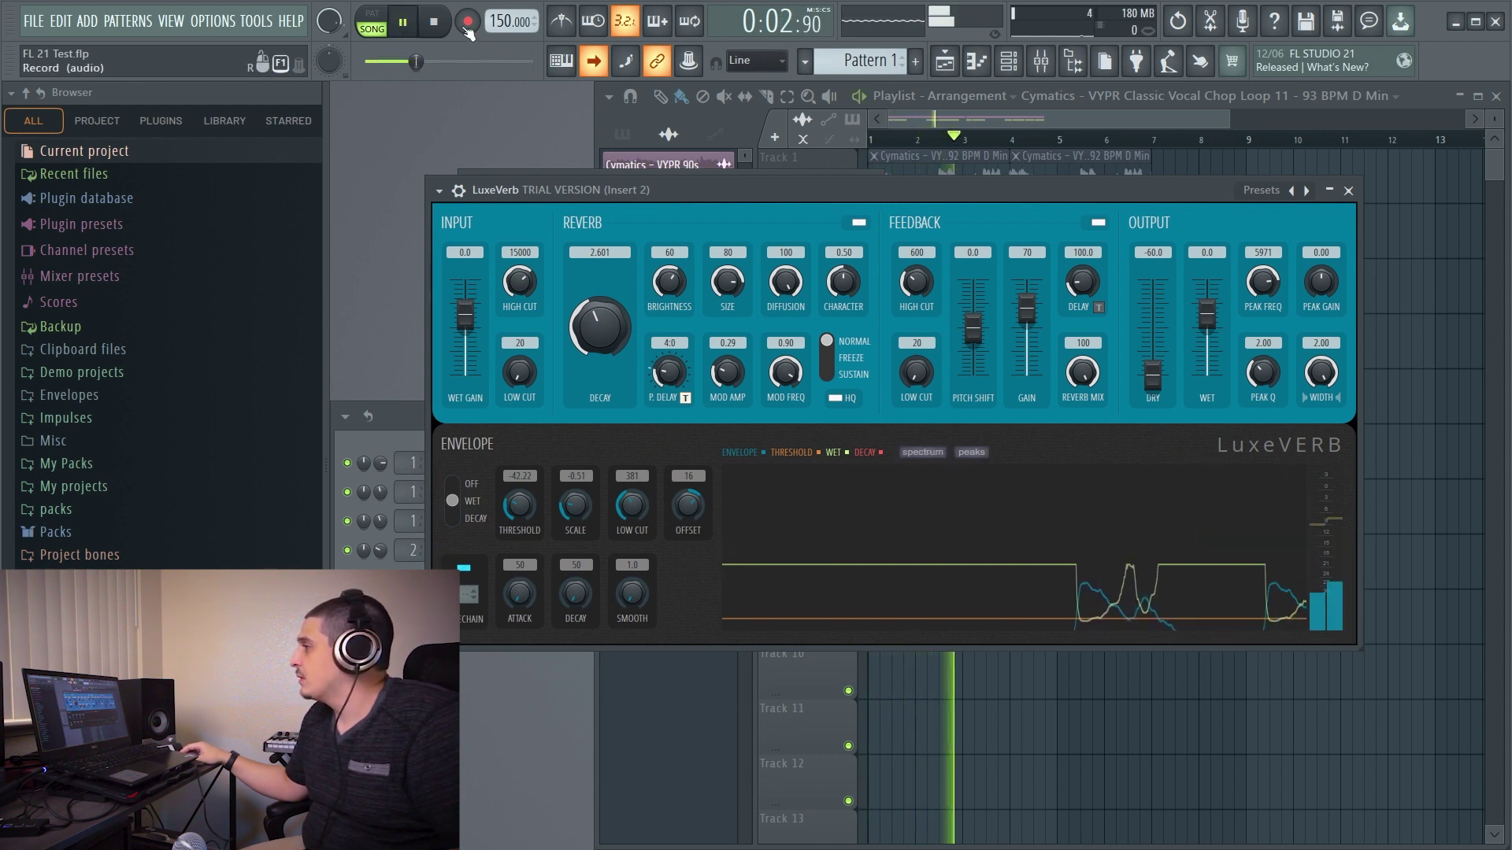
key("space")
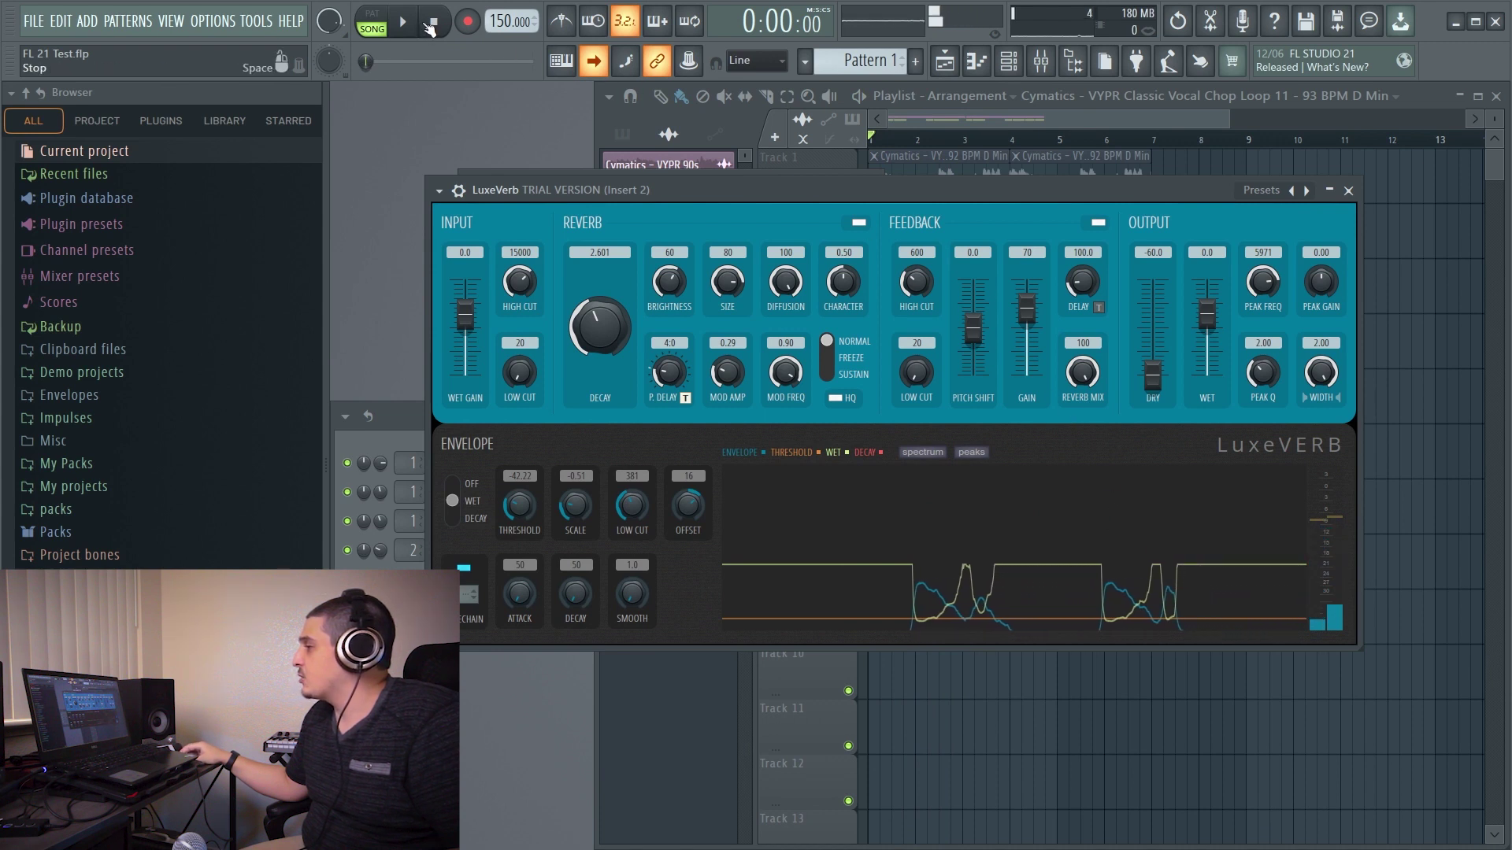
left_click(922, 452)
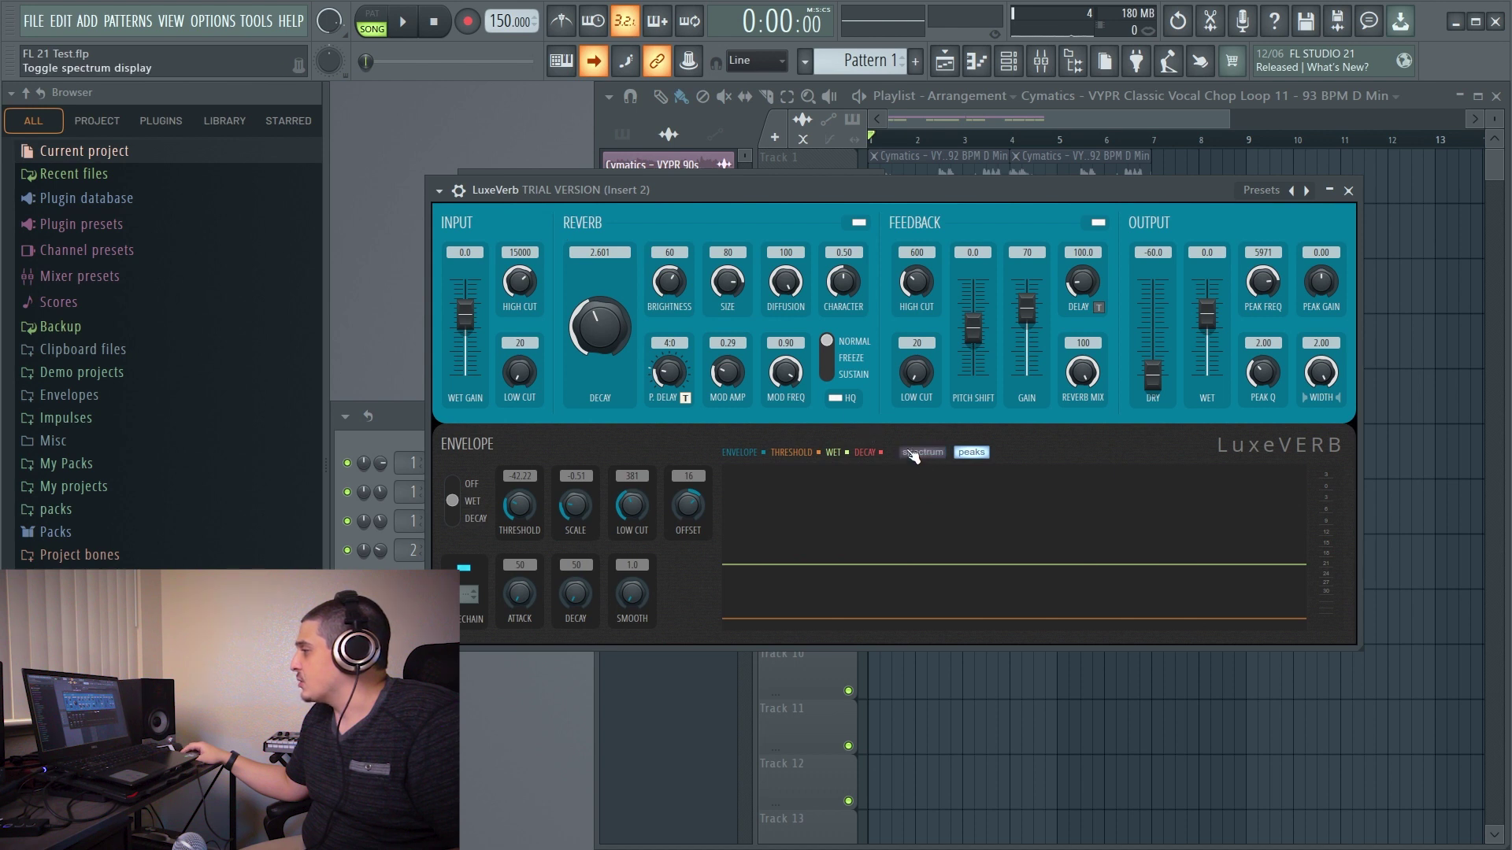
Step: Audition the peaks display, turn spectrum back on, and set the envelope to Decay
key("space")
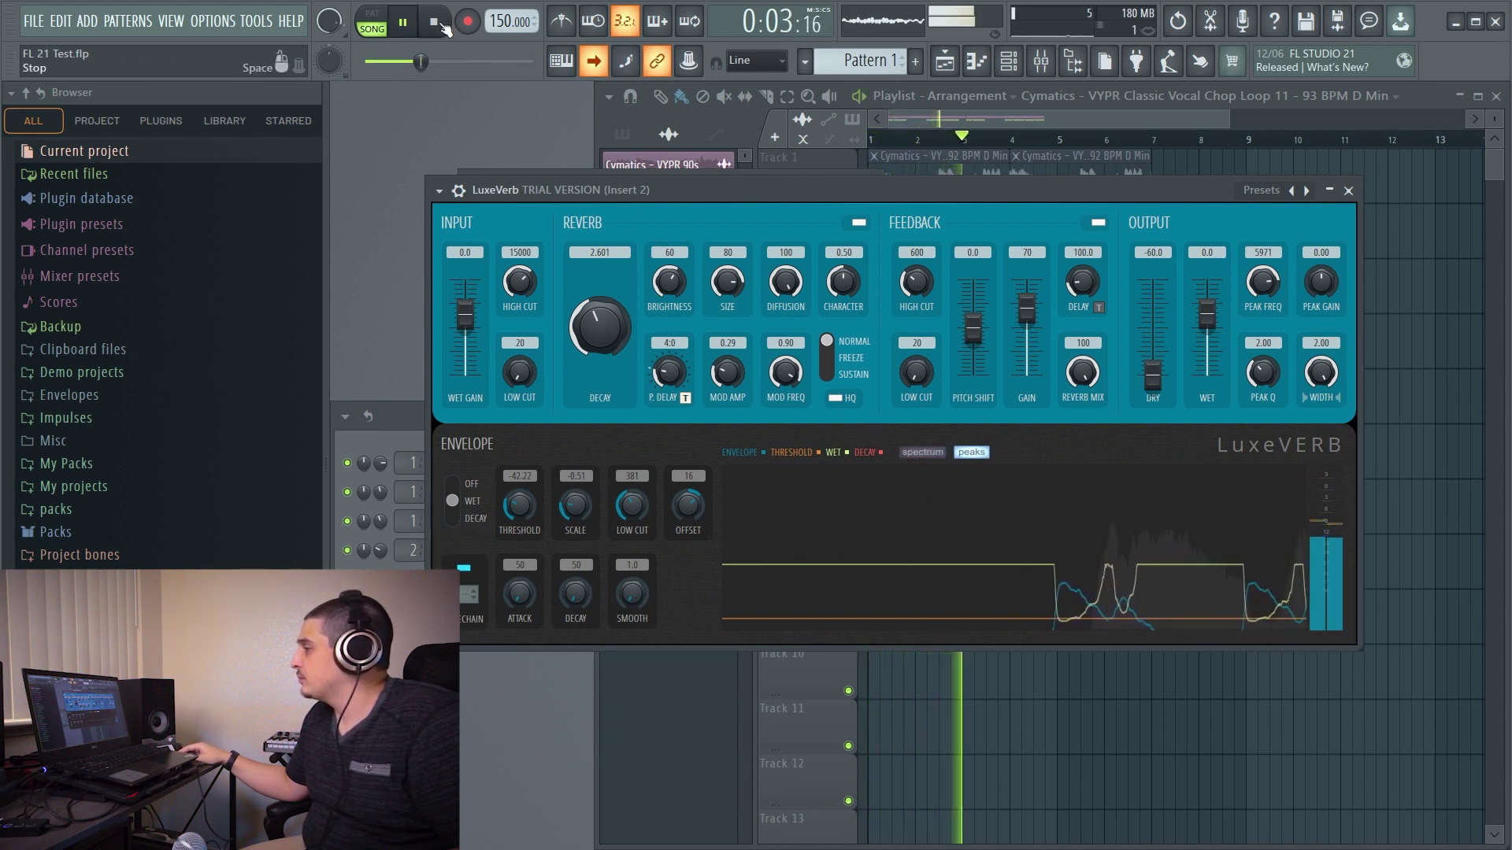
key("space")
left_click(922, 452)
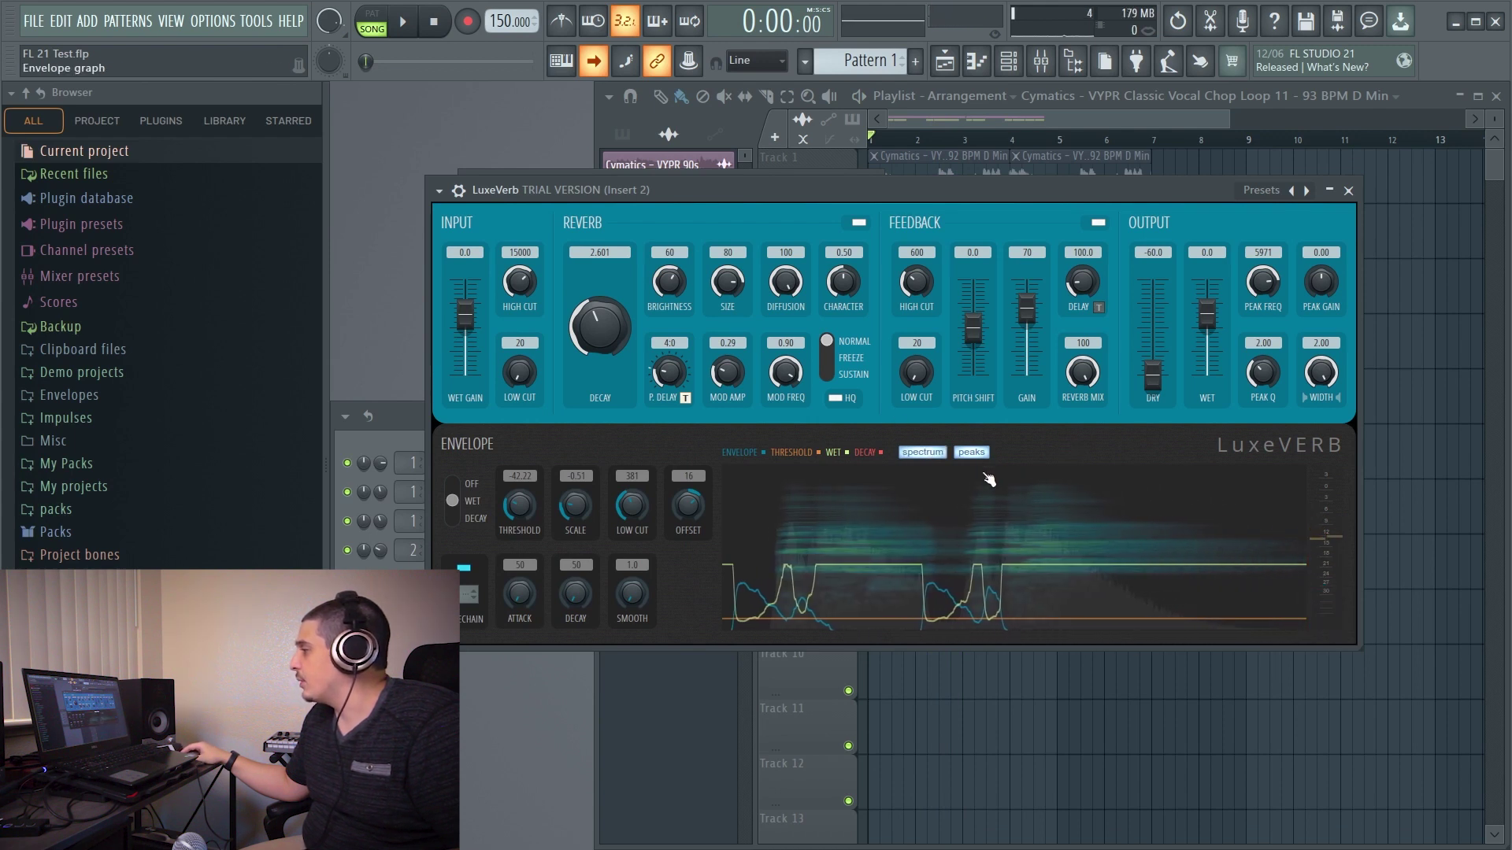
left_click(473, 519)
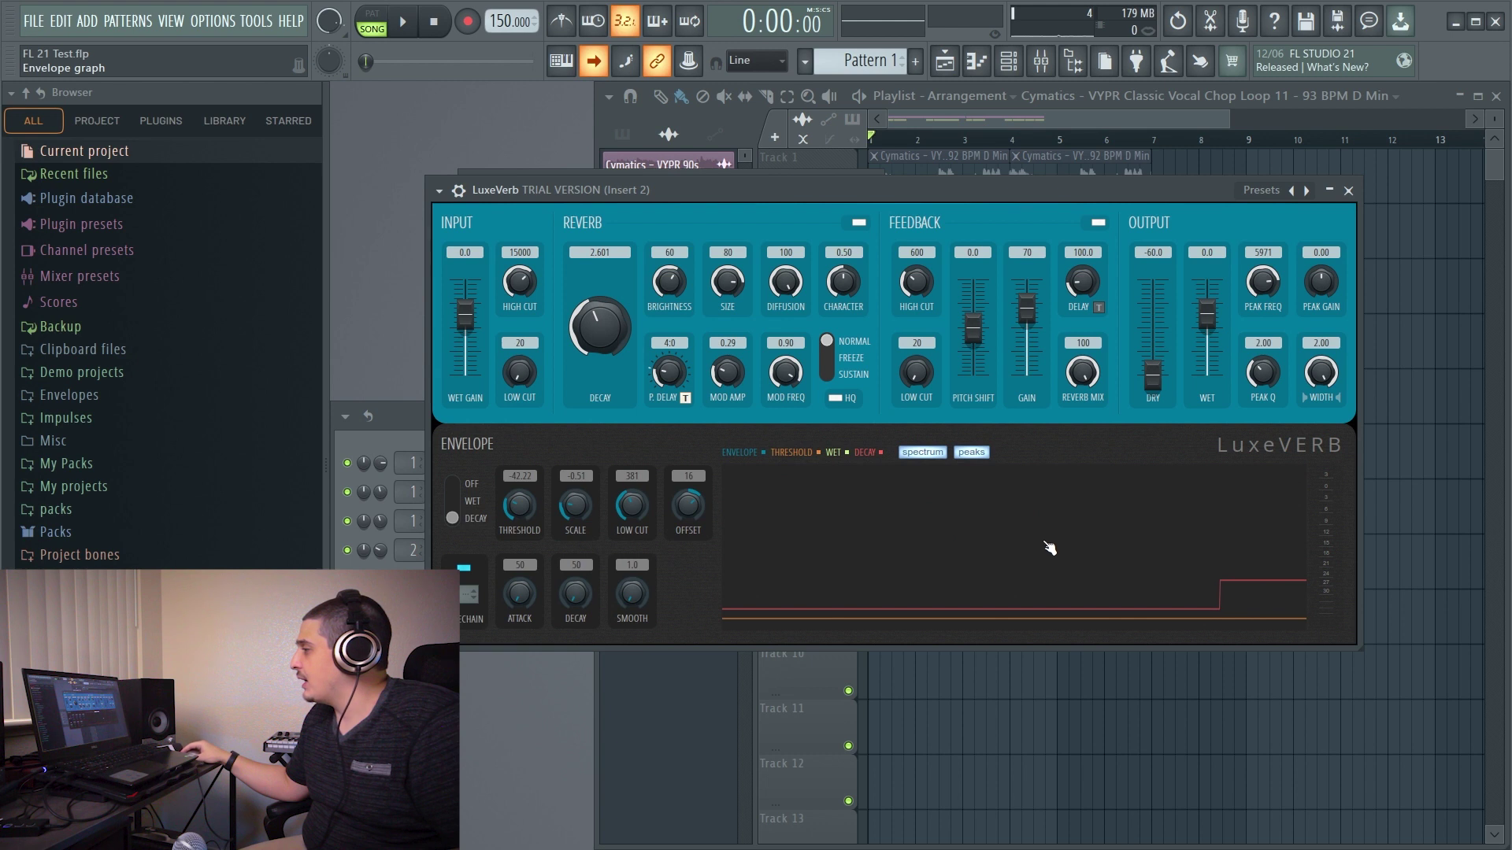
Step: Play and stop the song to hear the Decay envelope mode
key("space")
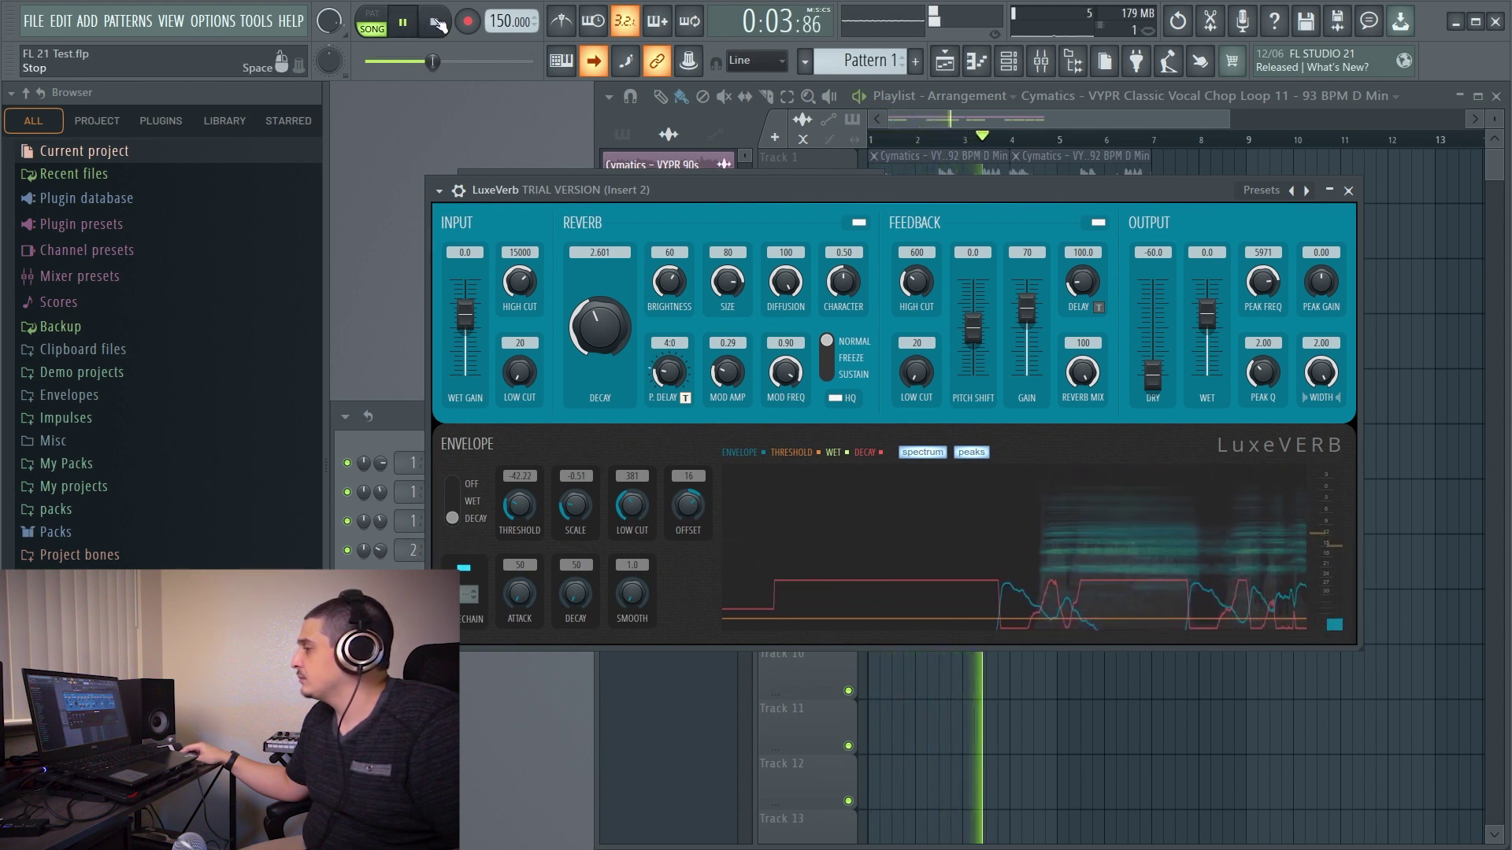
left_click(435, 22)
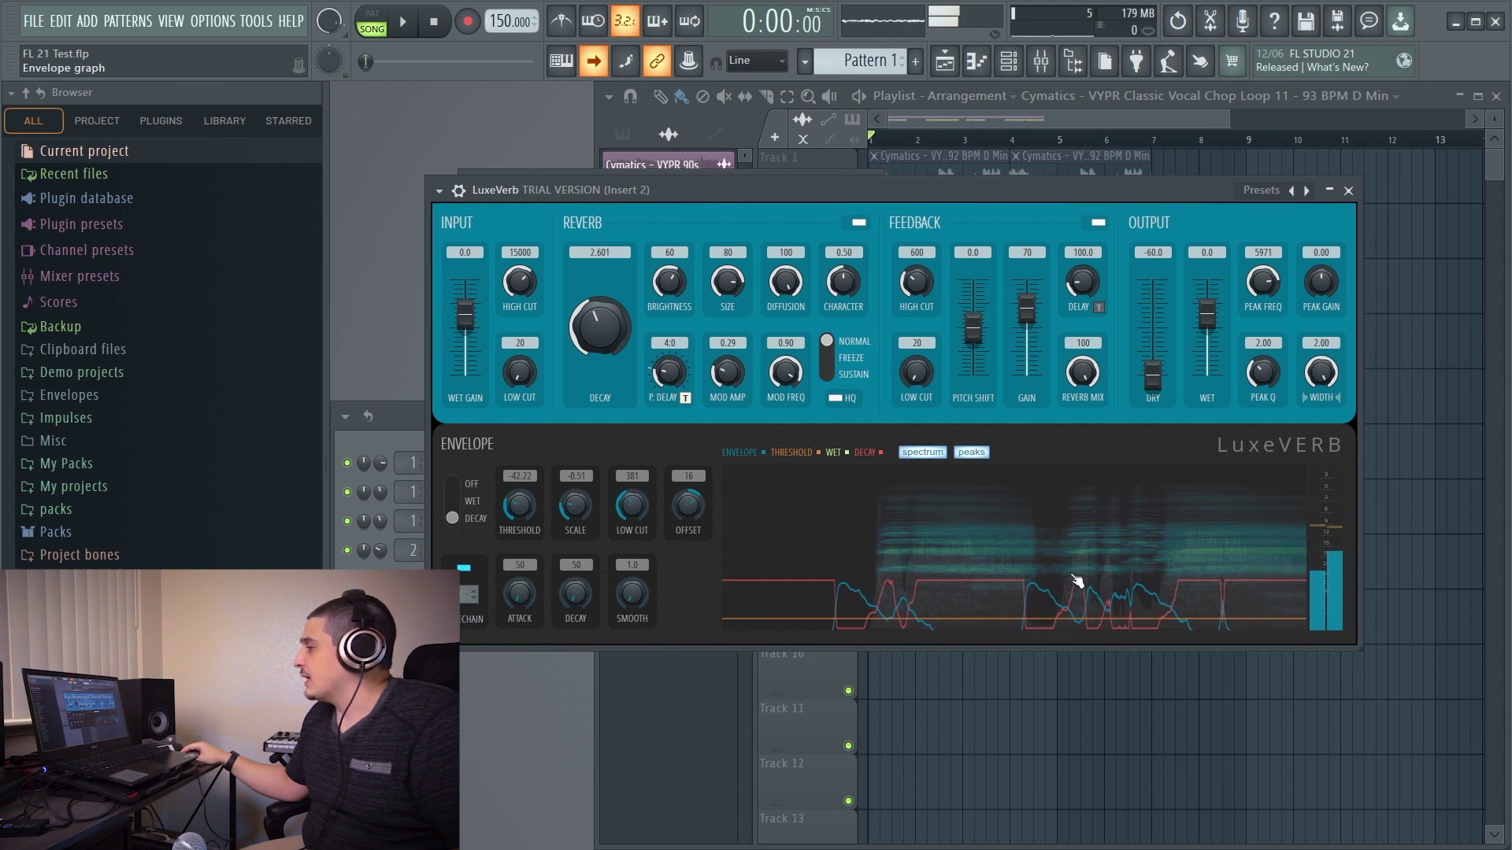